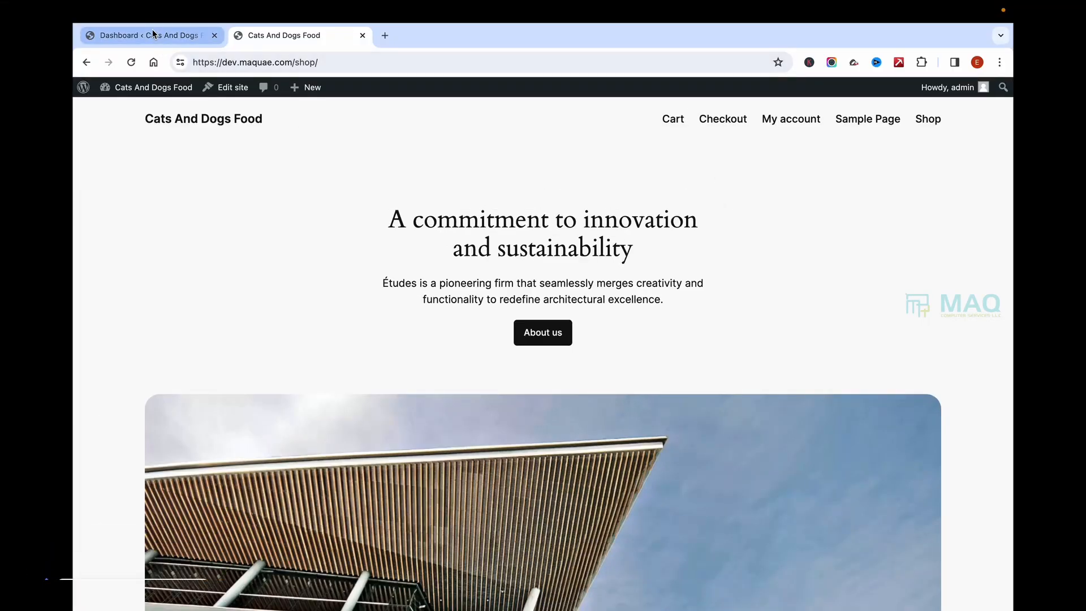
# Step: Switch to the Cats And Dogs Food admin Dashboard tab
pyautogui.click(153, 34)
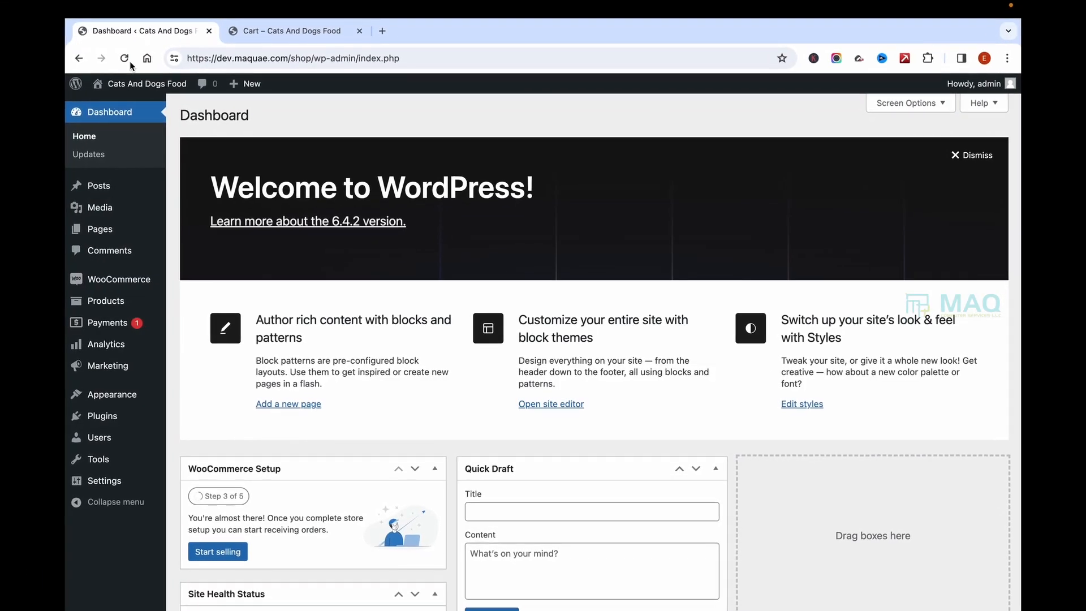
# Step: Go to Appearance > Themes > Add New Theme and browse the Popular themes grid
pyautogui.moveTo(115, 413)
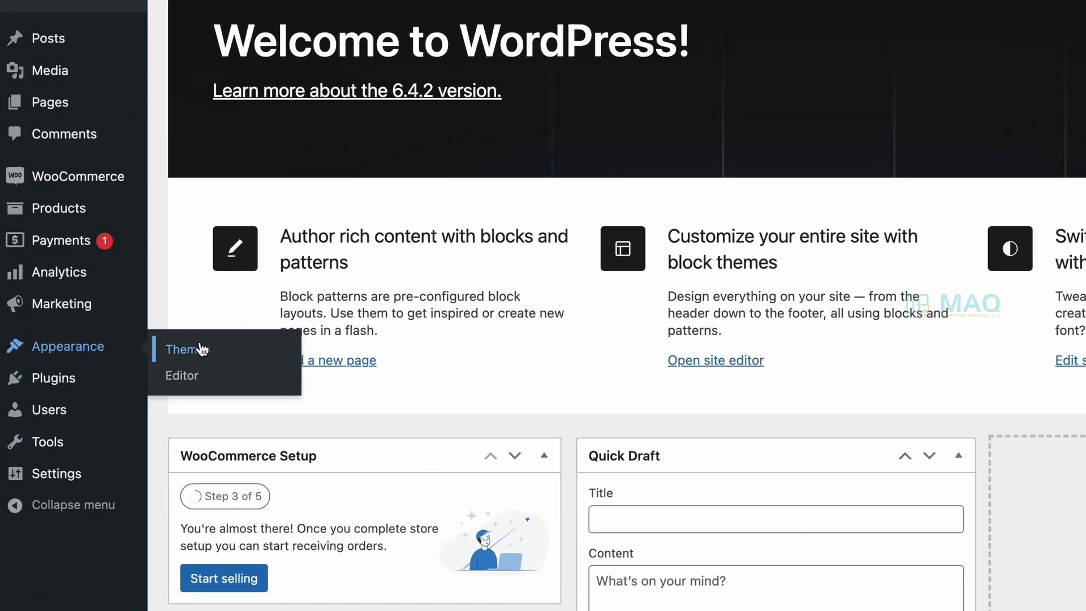
pyautogui.click(201, 349)
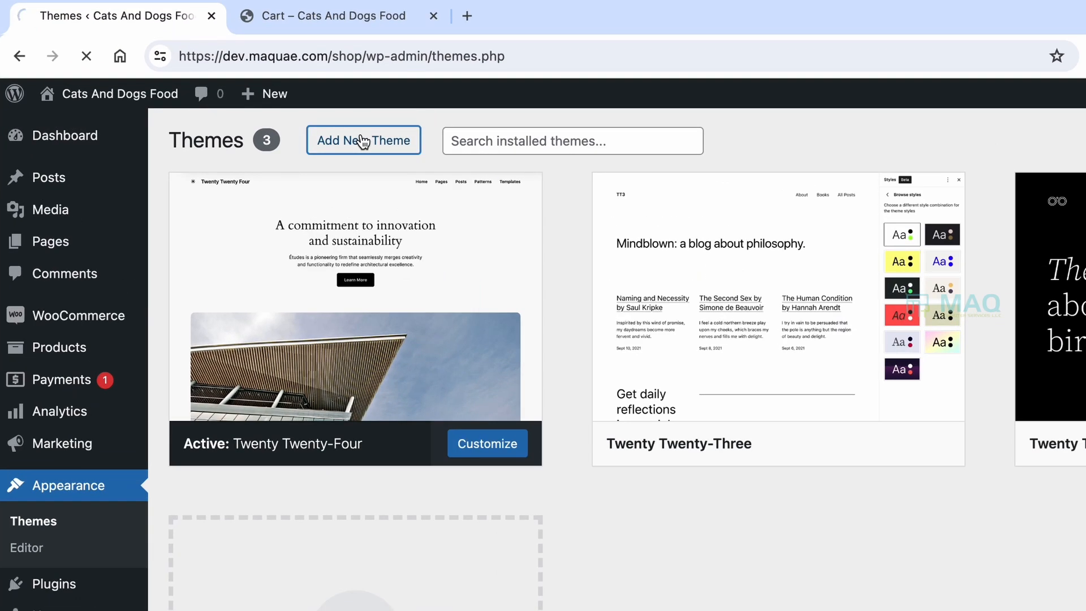
pyautogui.click(358, 138)
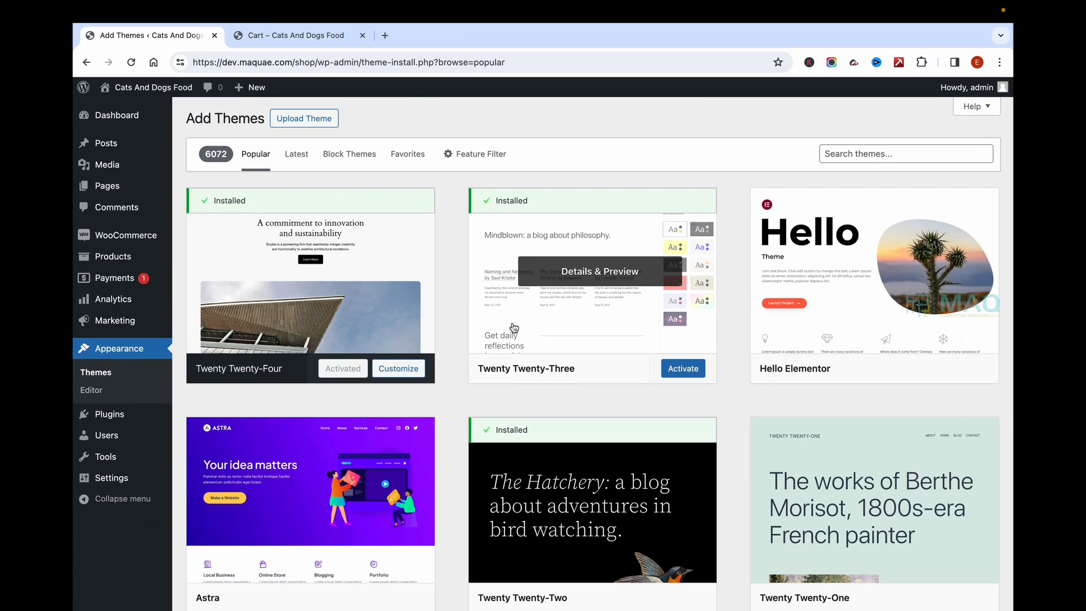
pyautogui.scroll(-10, 378, 276)
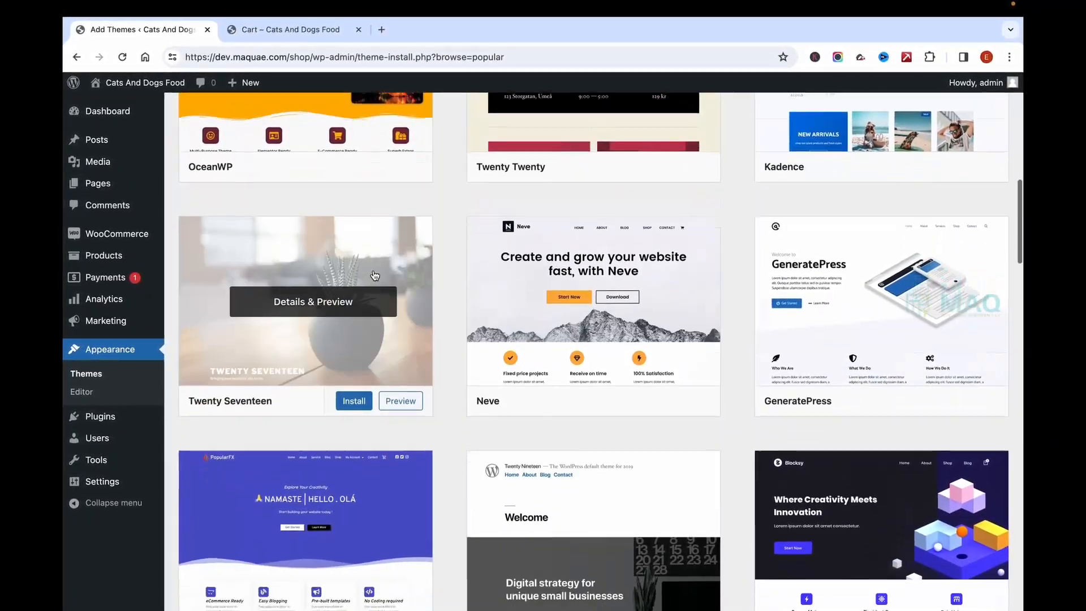
pyautogui.scroll(-8, 375, 276)
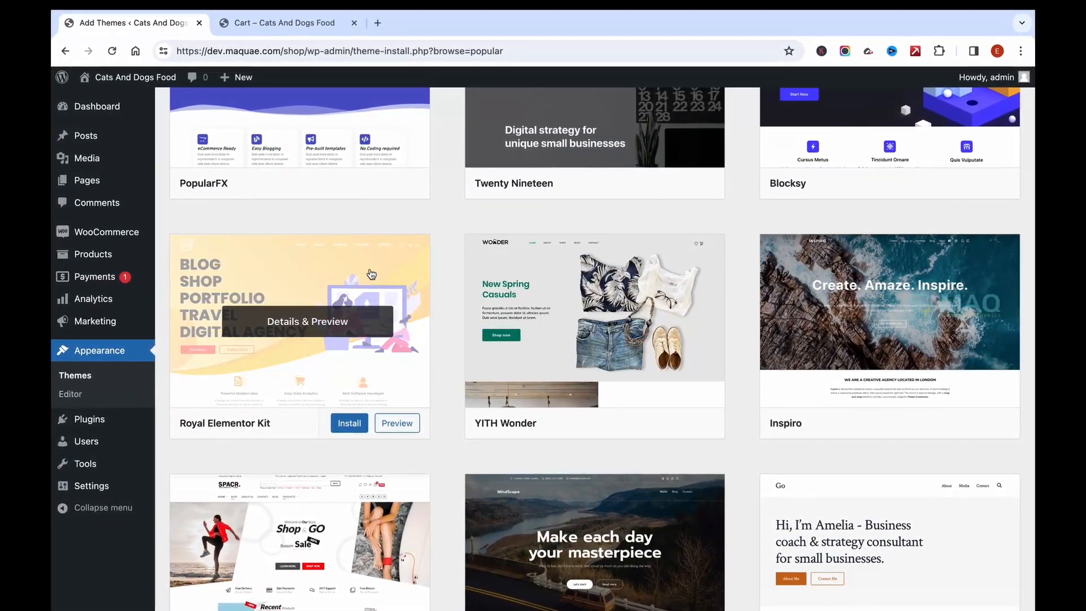
pyautogui.scroll(-4, 566, 317)
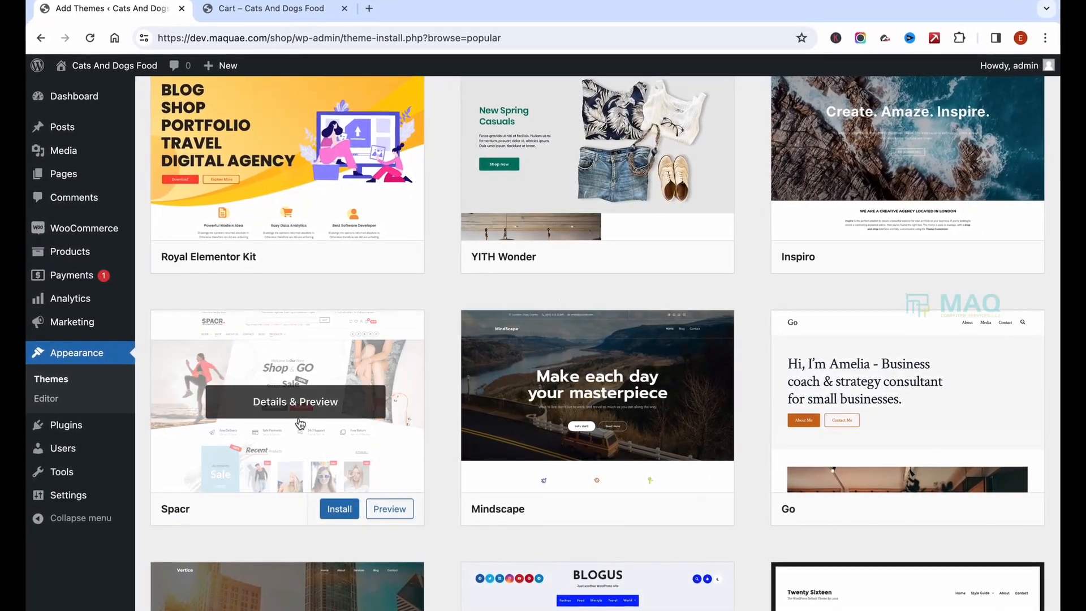
pyautogui.scroll(12, 600, 396)
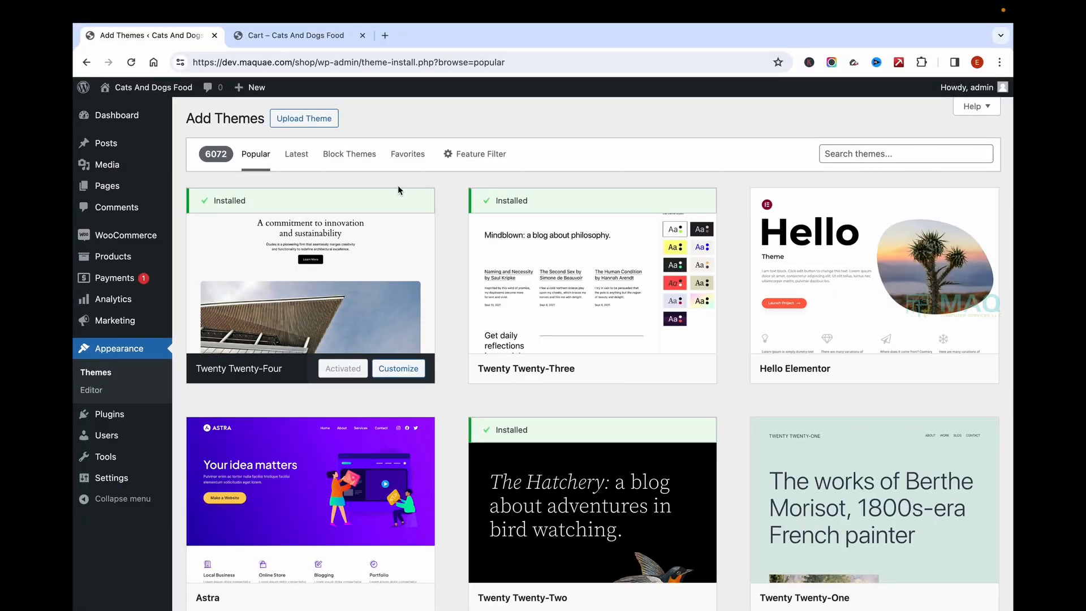
pyautogui.scroll(-10, 776, 180)
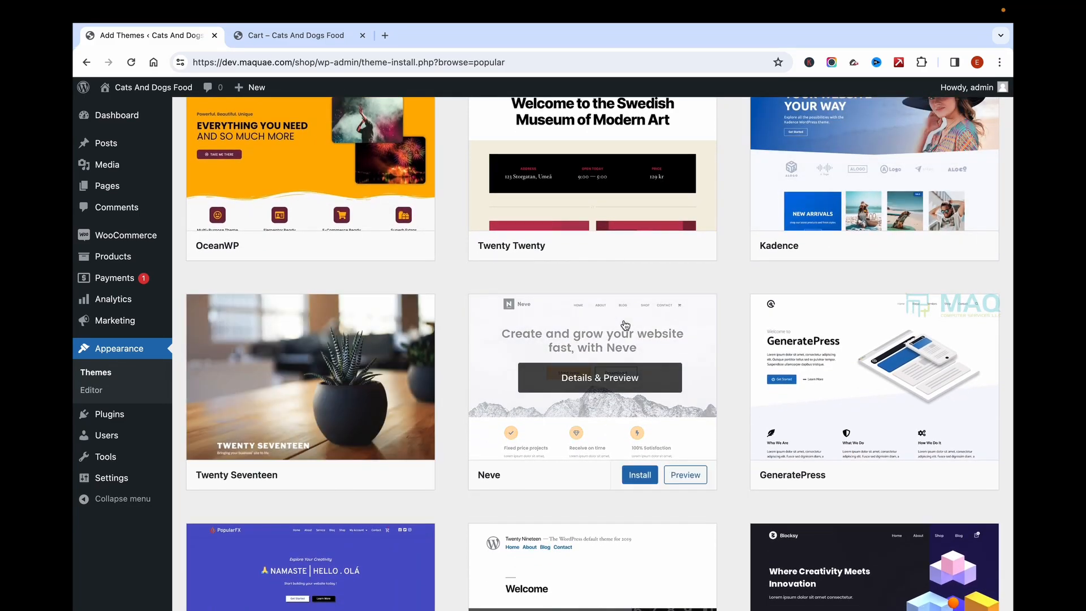
pyautogui.scroll(-4, 626, 324)
pyautogui.scroll(15, 894, 199)
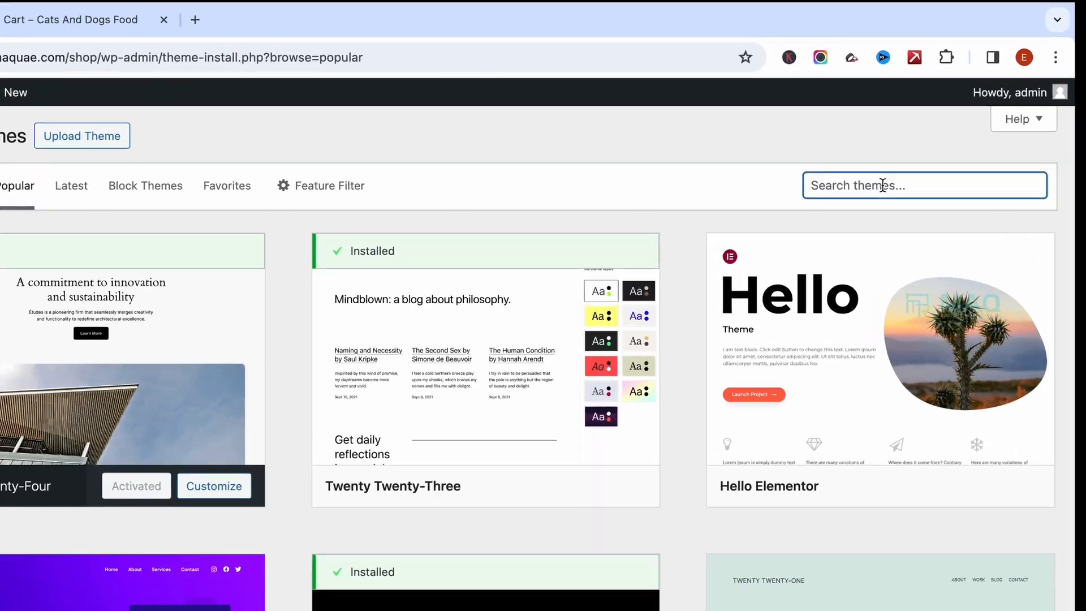
# Step: Search themes for 'shop' and open Boutique Designer Shop's Details & Preview
pyautogui.write('shop')
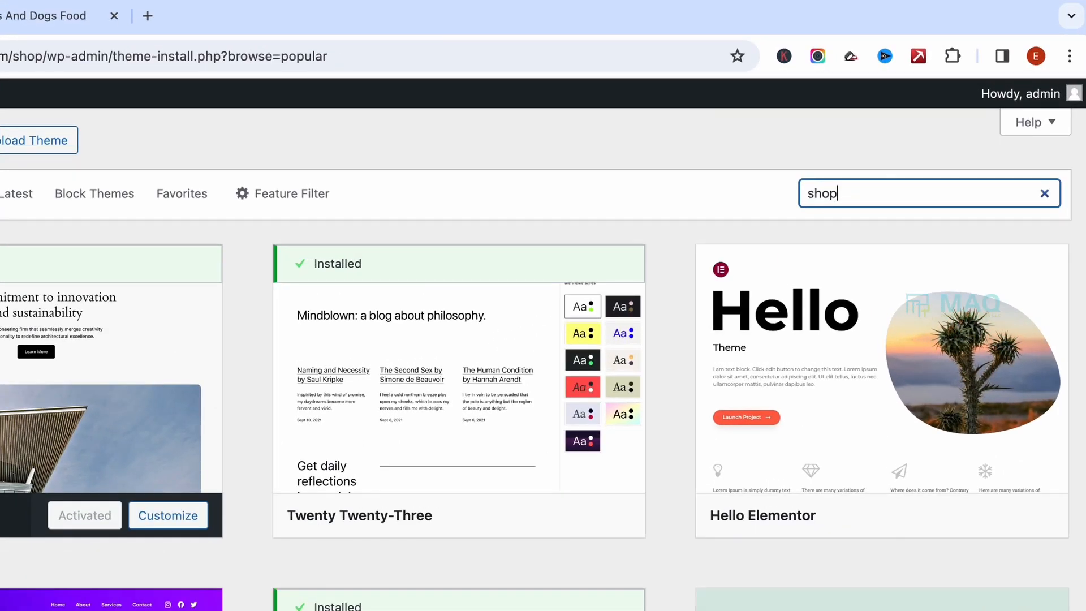
pyautogui.scroll(-5, 623, 282)
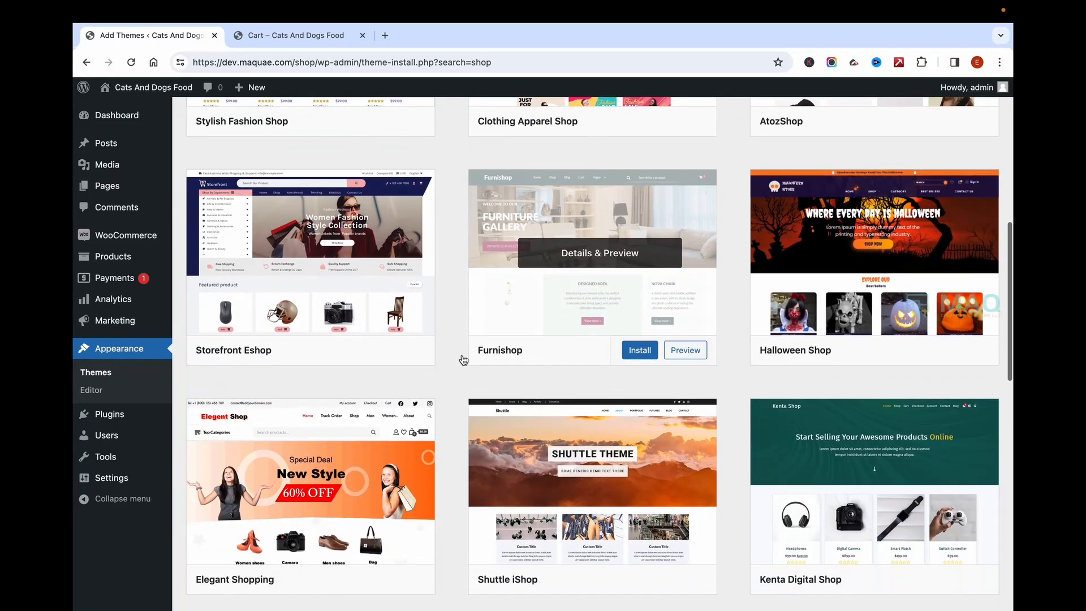
pyautogui.scroll(-4, 594, 453)
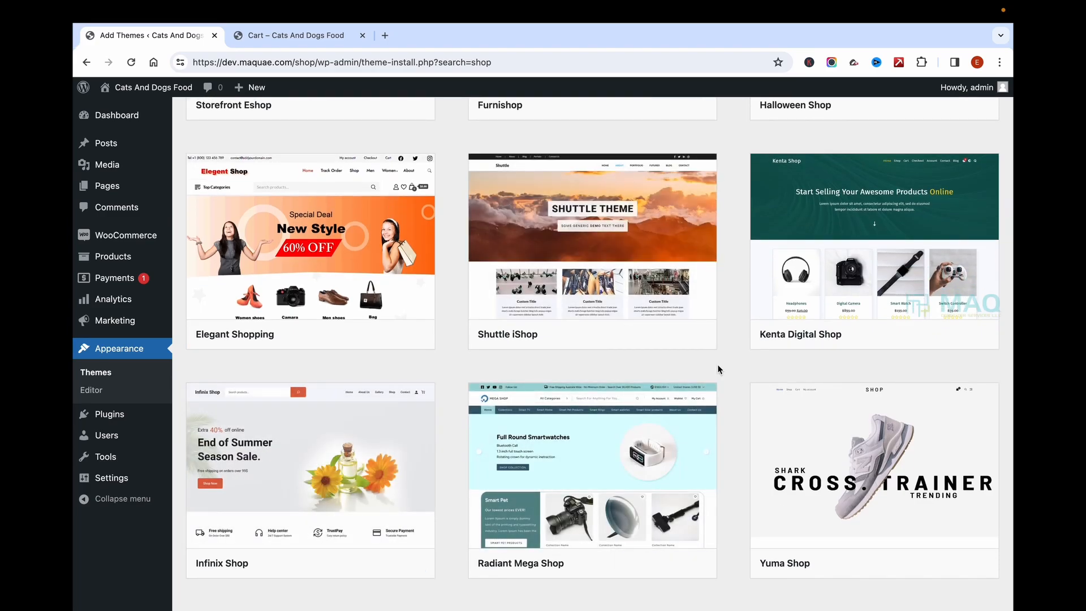
pyautogui.scroll(-10, 719, 369)
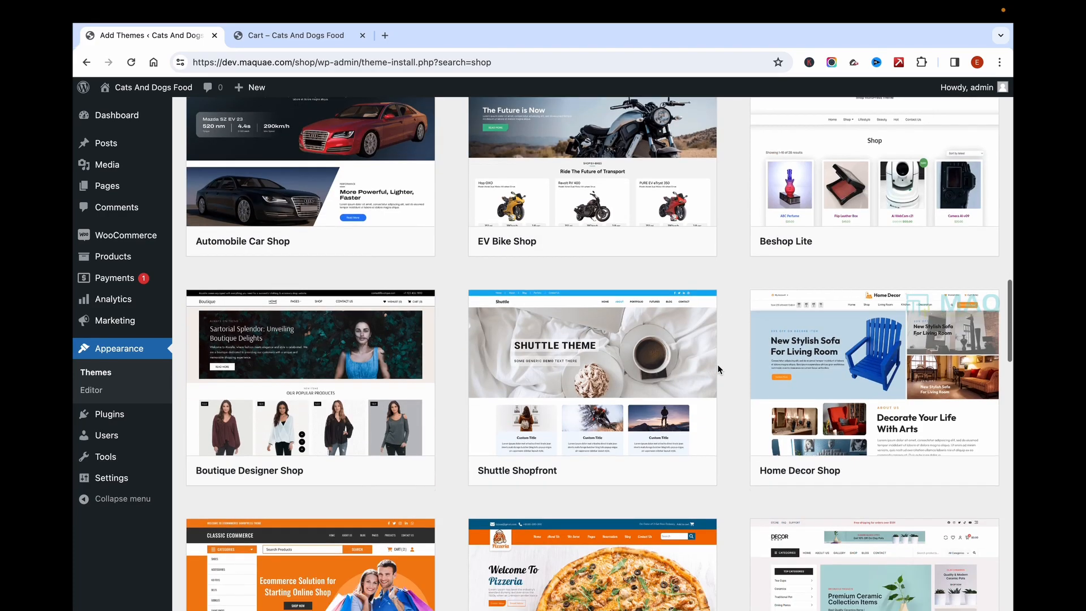
pyautogui.scroll(-1, 719, 369)
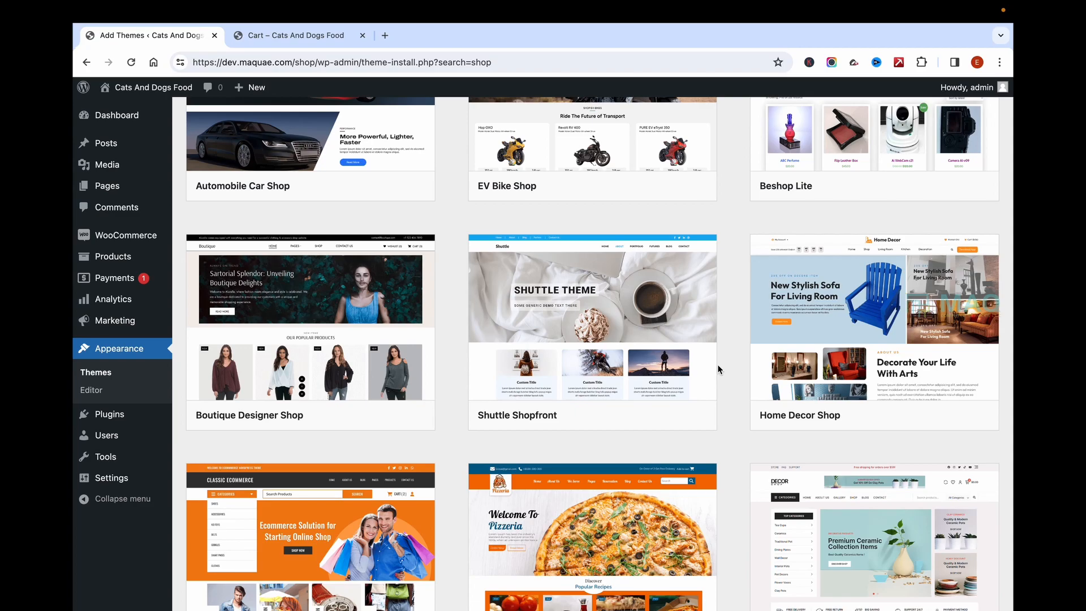
pyautogui.scroll(-4, 717, 367)
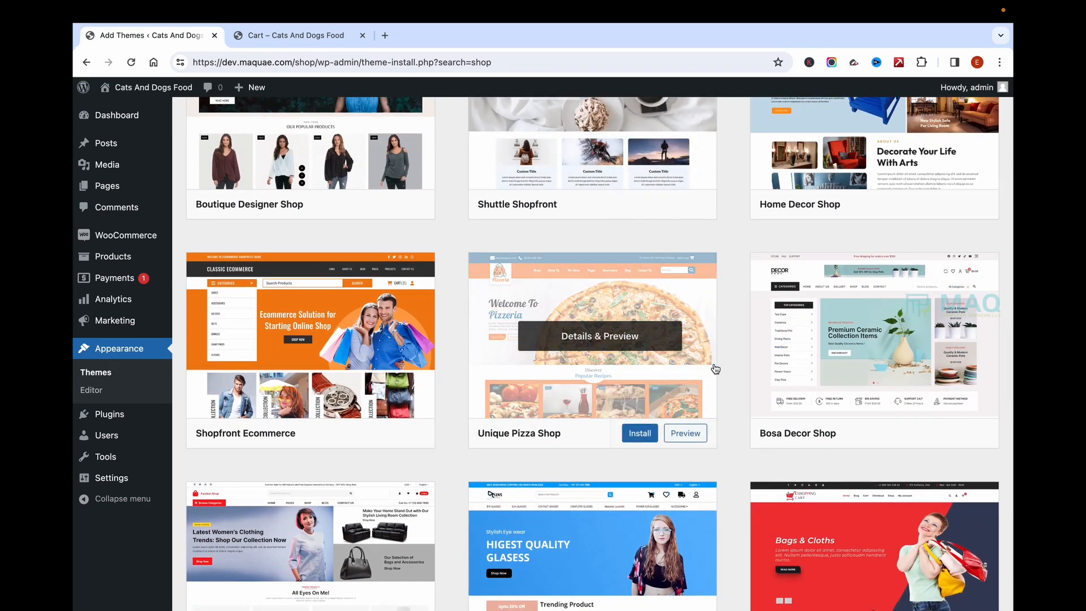
pyautogui.scroll(2, 390, 208)
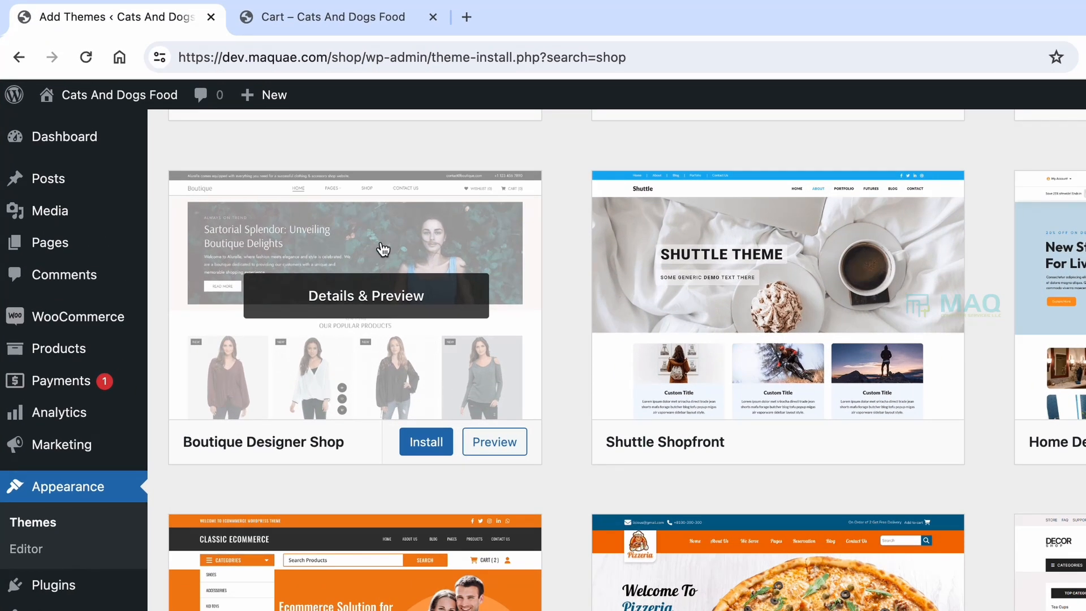
pyautogui.click(383, 249)
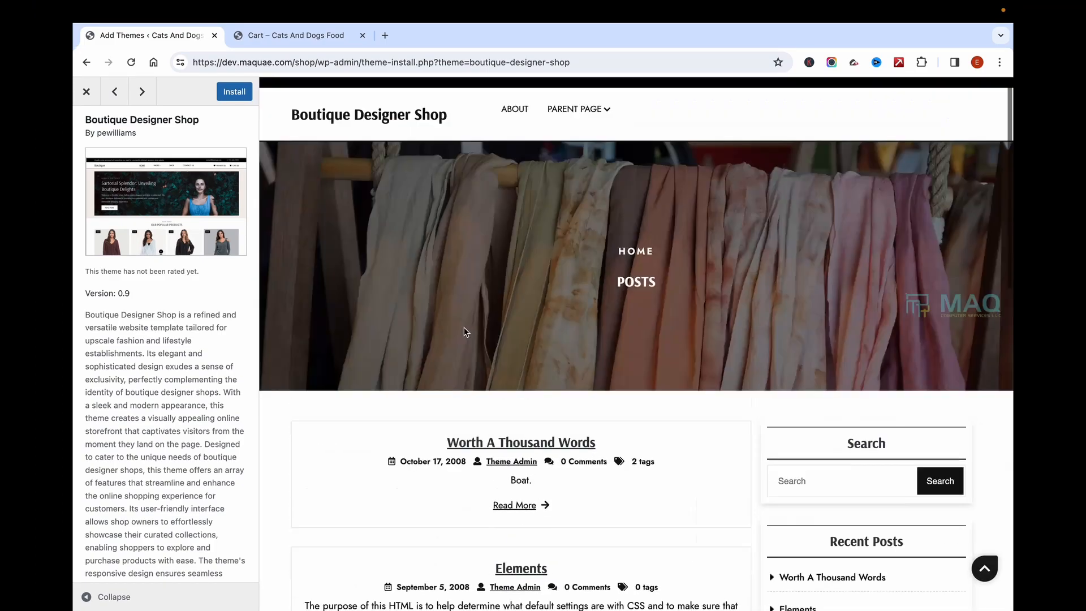
# Step: Install the Boutique Designer Shop theme from its preview, then activate it
pyautogui.scroll(-6, 148, 425)
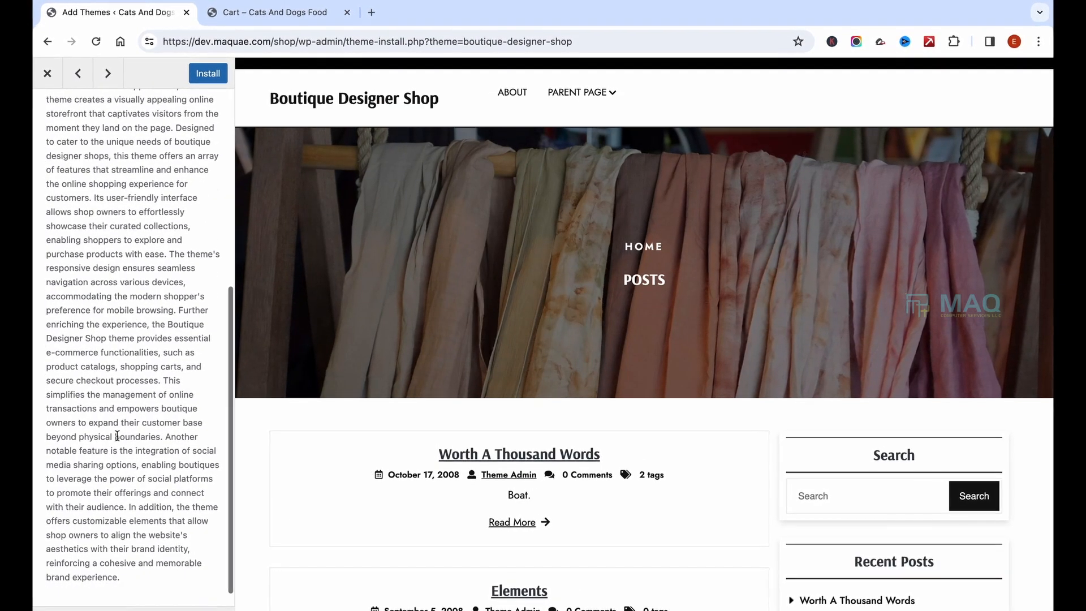
pyautogui.scroll(6, 151, 425)
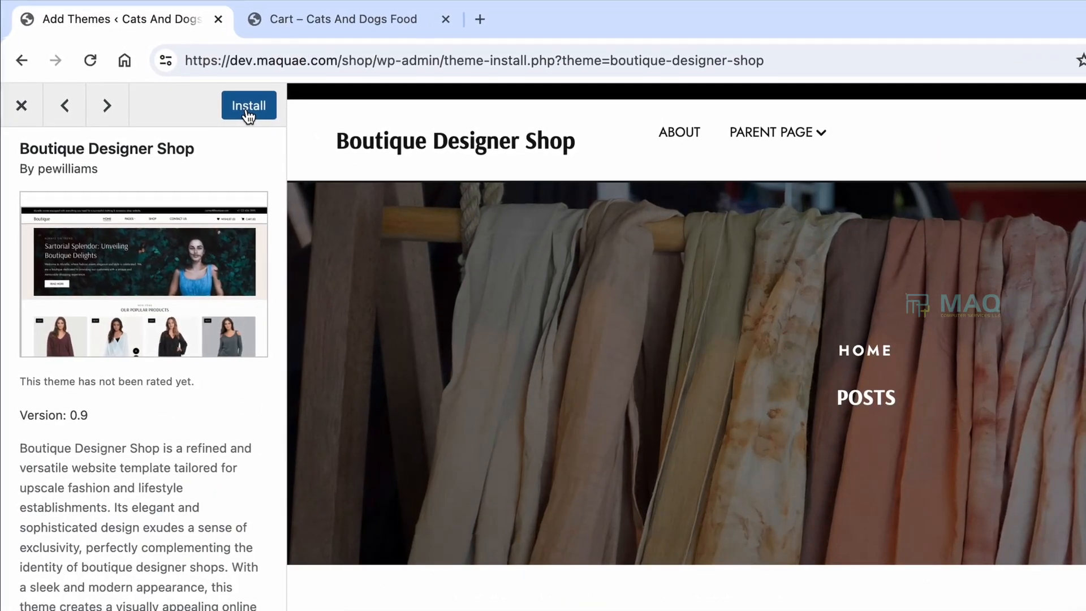
pyautogui.click(229, 89)
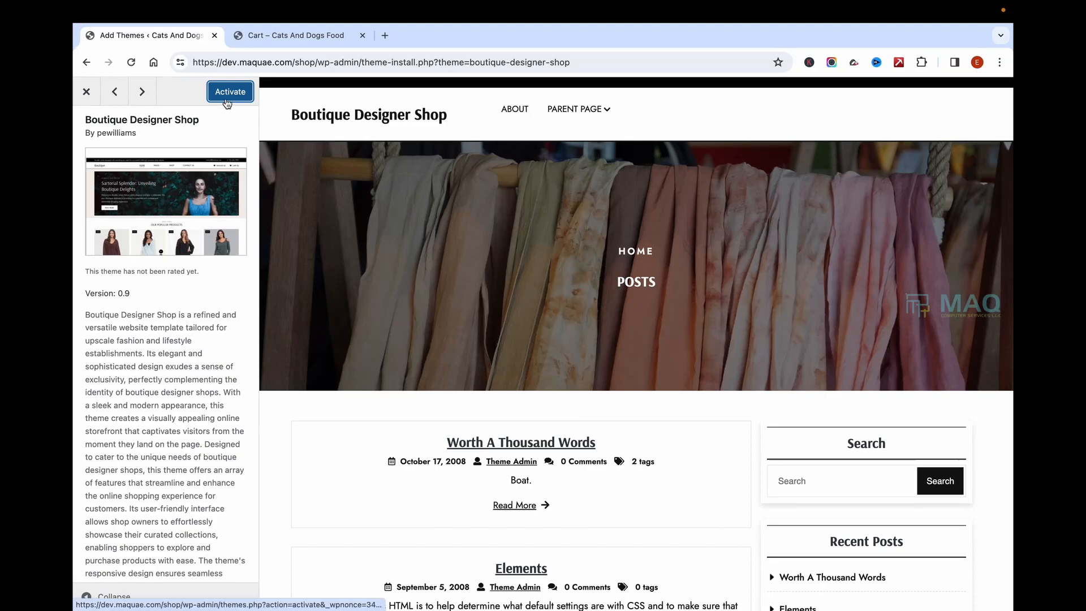
pyautogui.click(227, 101)
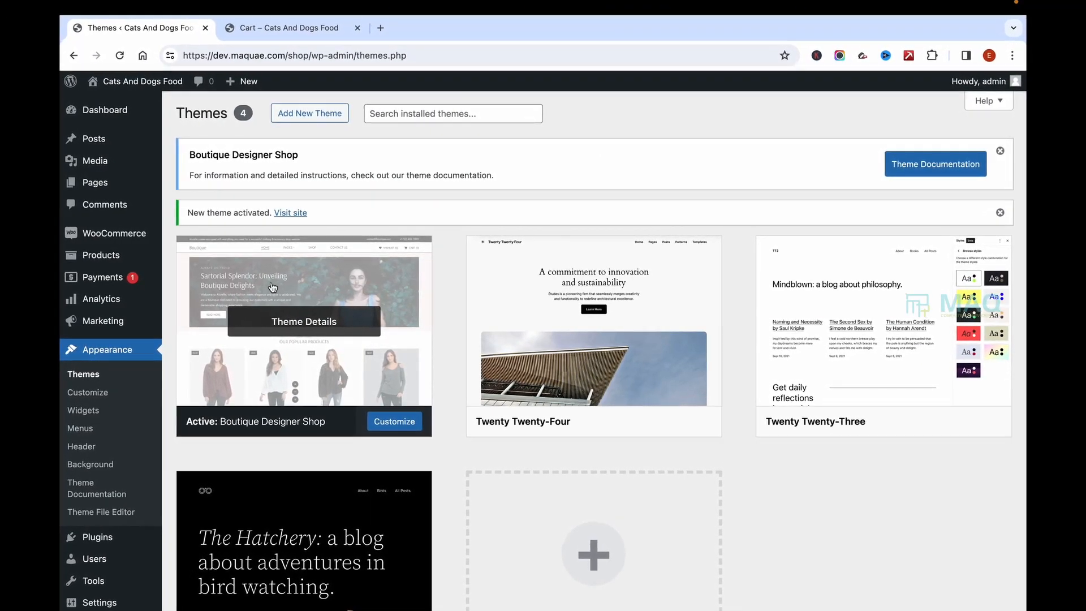
pyautogui.click(291, 27)
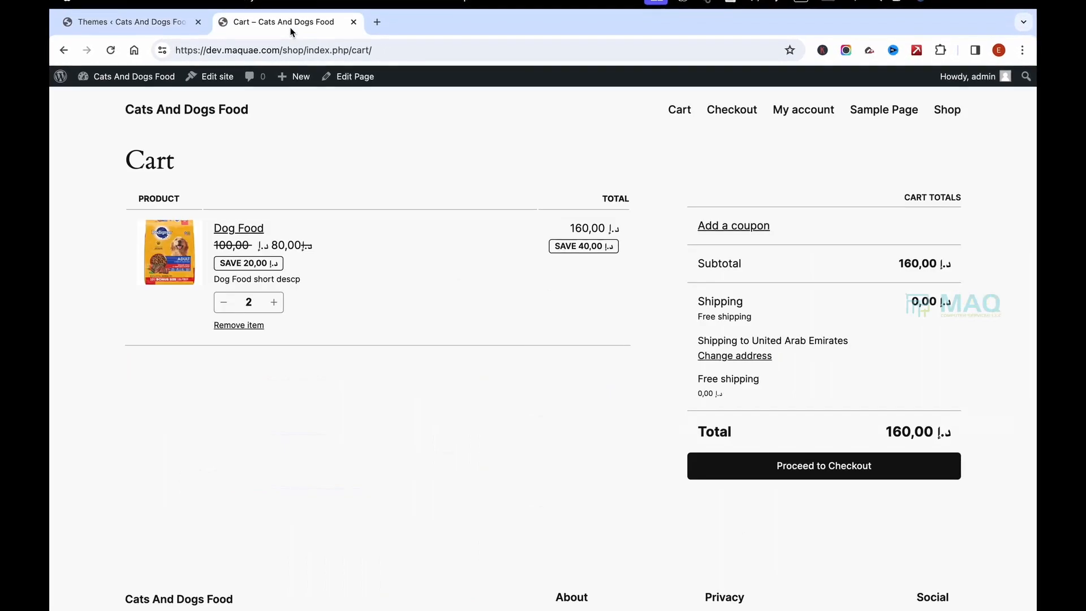
pyautogui.click(163, 111)
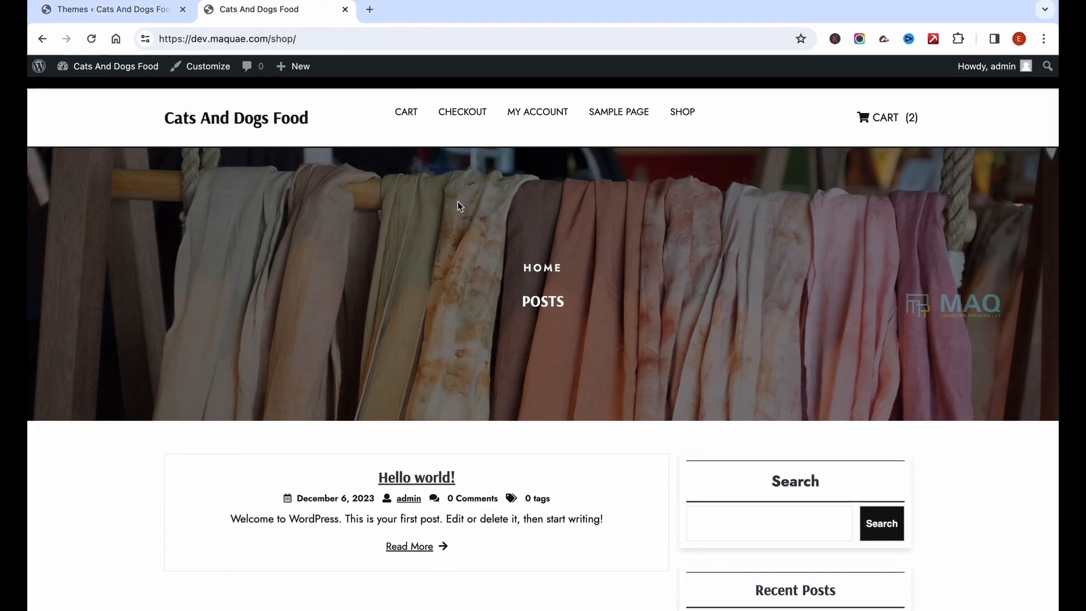
pyautogui.scroll(-4, 546, 401)
pyautogui.scroll(4, 546, 401)
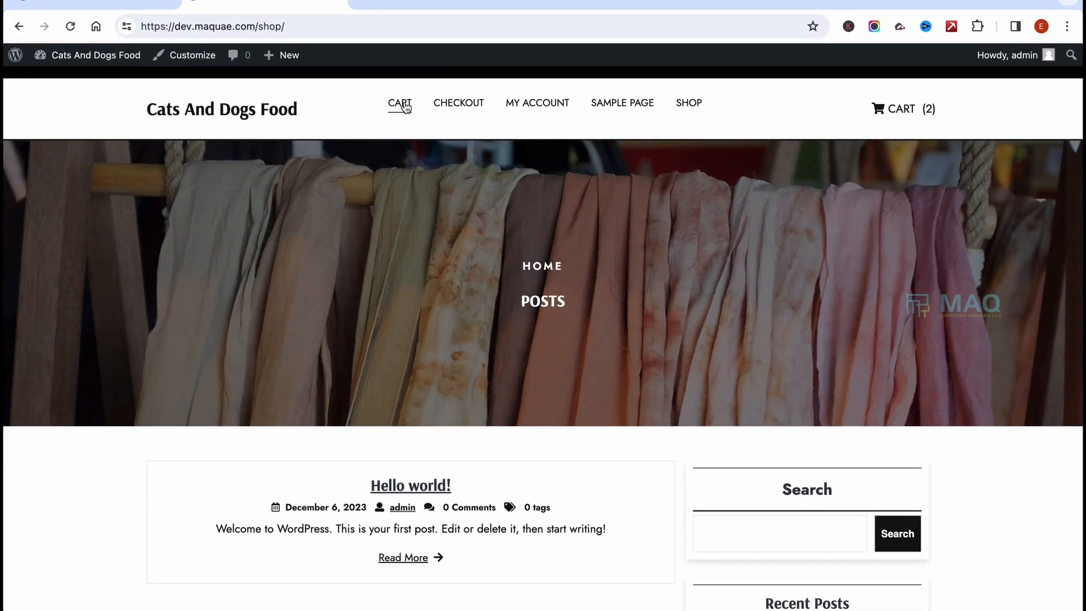
pyautogui.scroll(-4, 572, 439)
pyautogui.scroll(4, 572, 439)
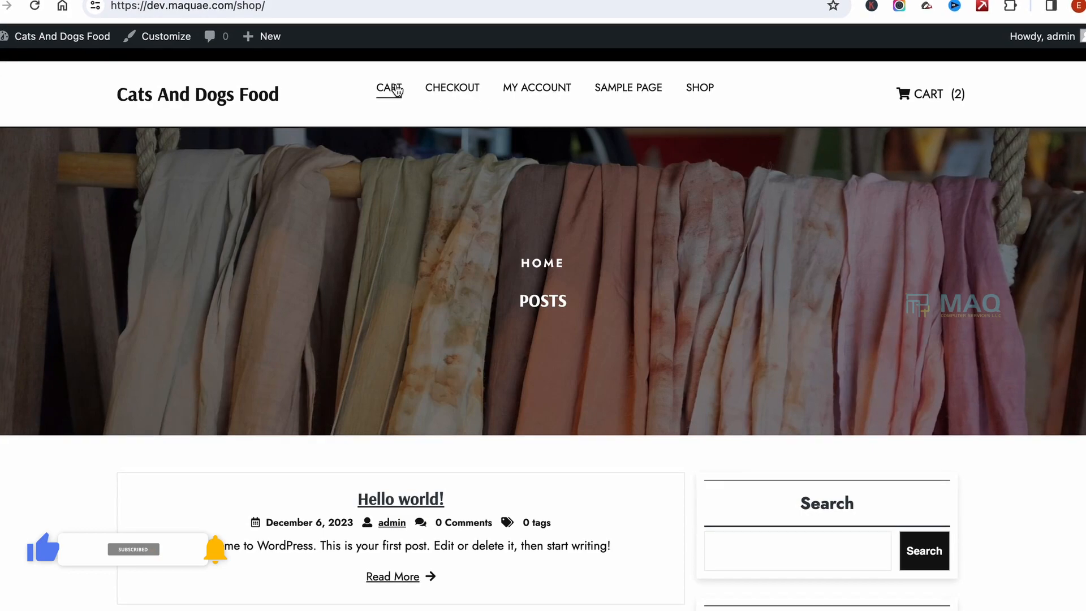
pyautogui.click(398, 94)
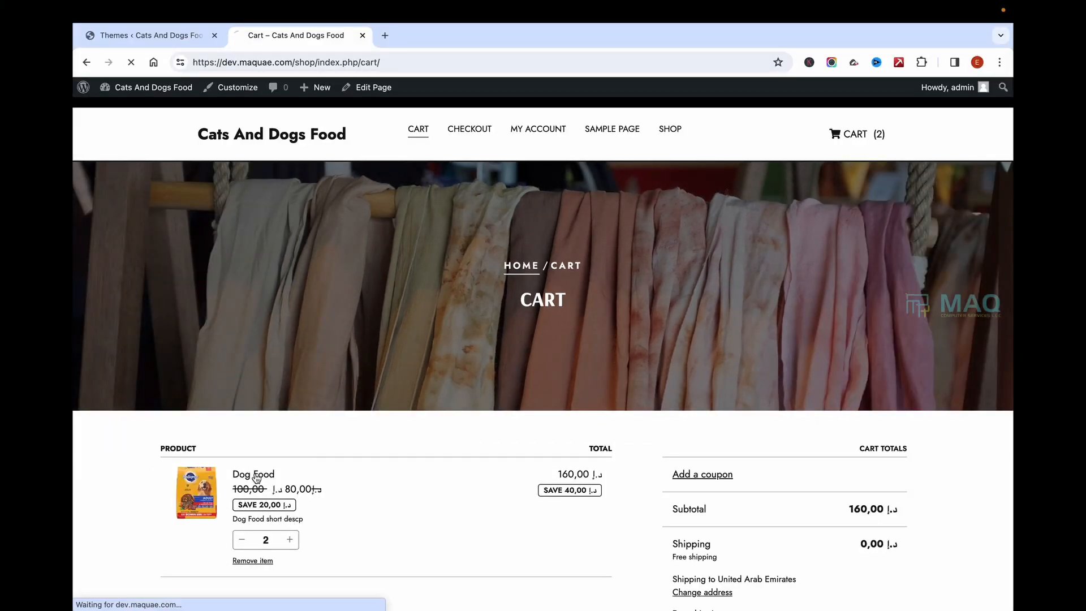
pyautogui.scroll(-3, 542, 226)
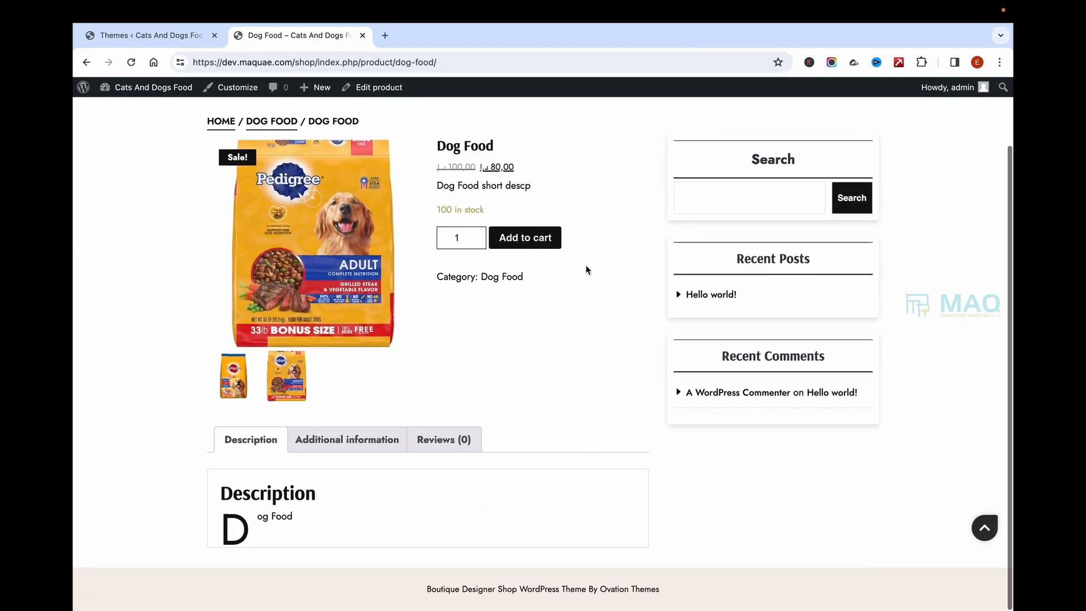
pyautogui.scroll(2, 519, 240)
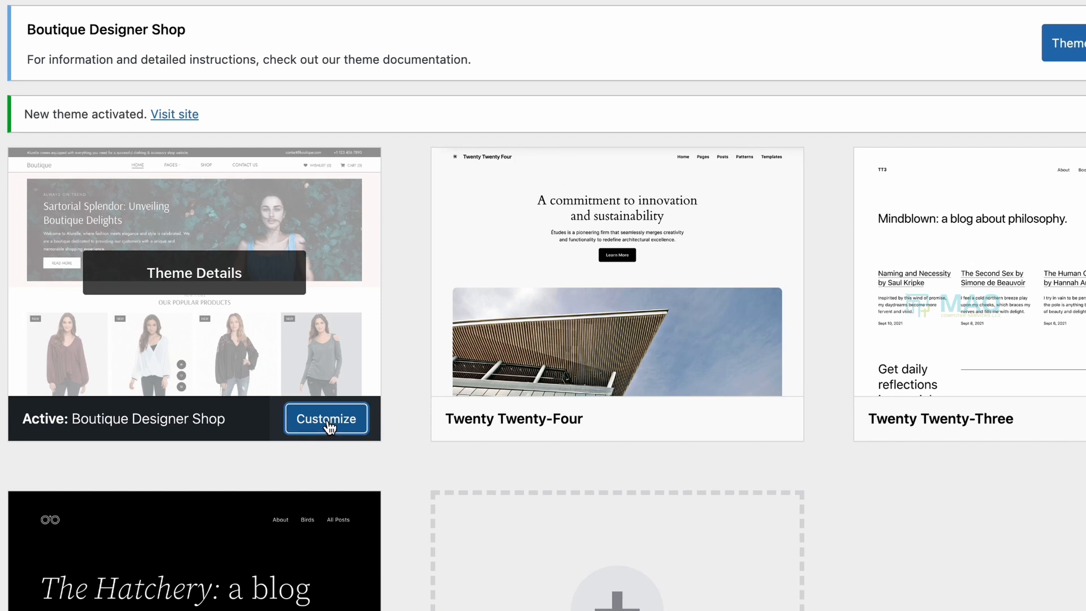
# Step: Open the Customizer for the active Boutique Designer Shop theme
pyautogui.click(327, 419)
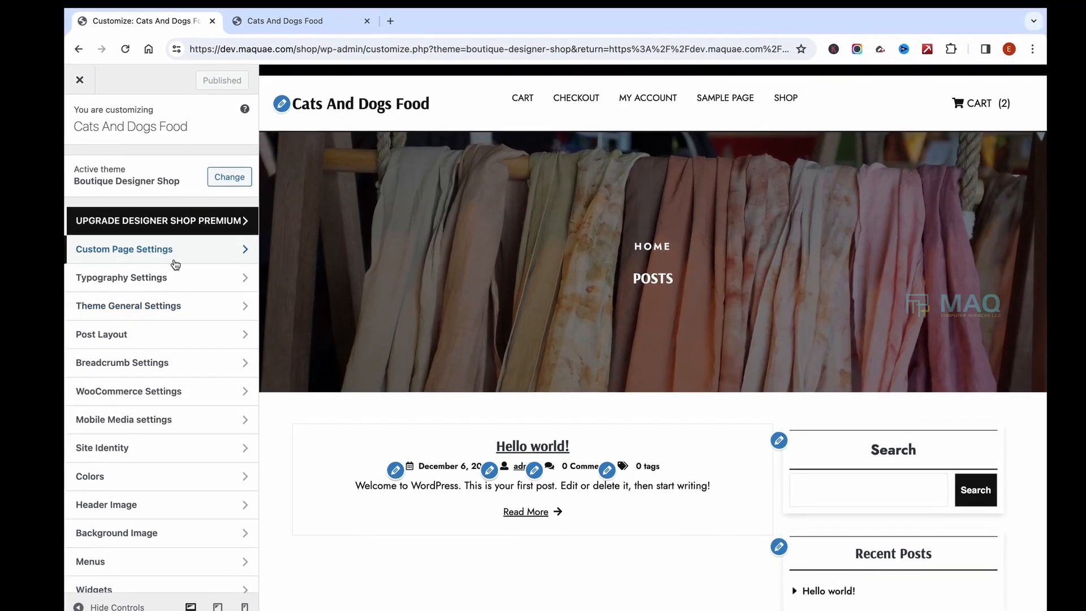
pyautogui.scroll(-2, 157, 428)
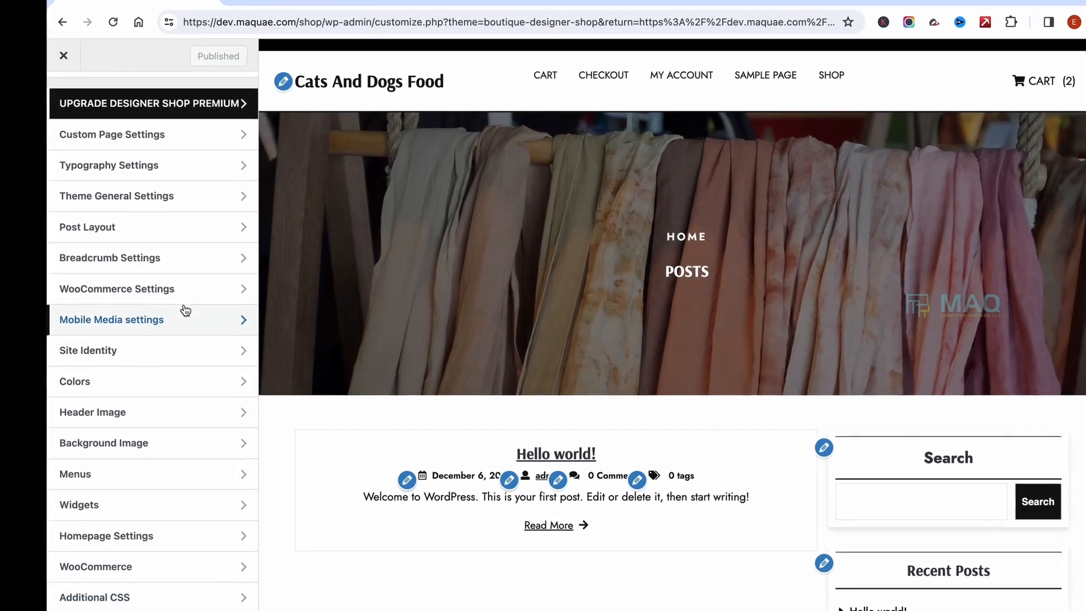
pyautogui.scroll(3, 170, 306)
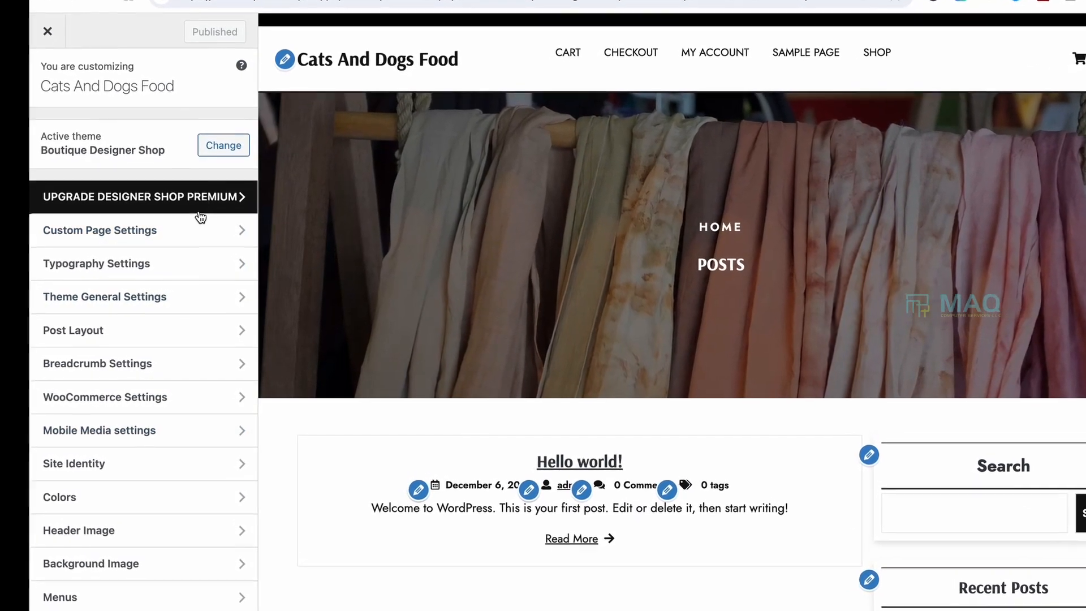
# Step: Look over the Upgrade section's premium features, then go to Custom Page Settings
pyautogui.click(202, 195)
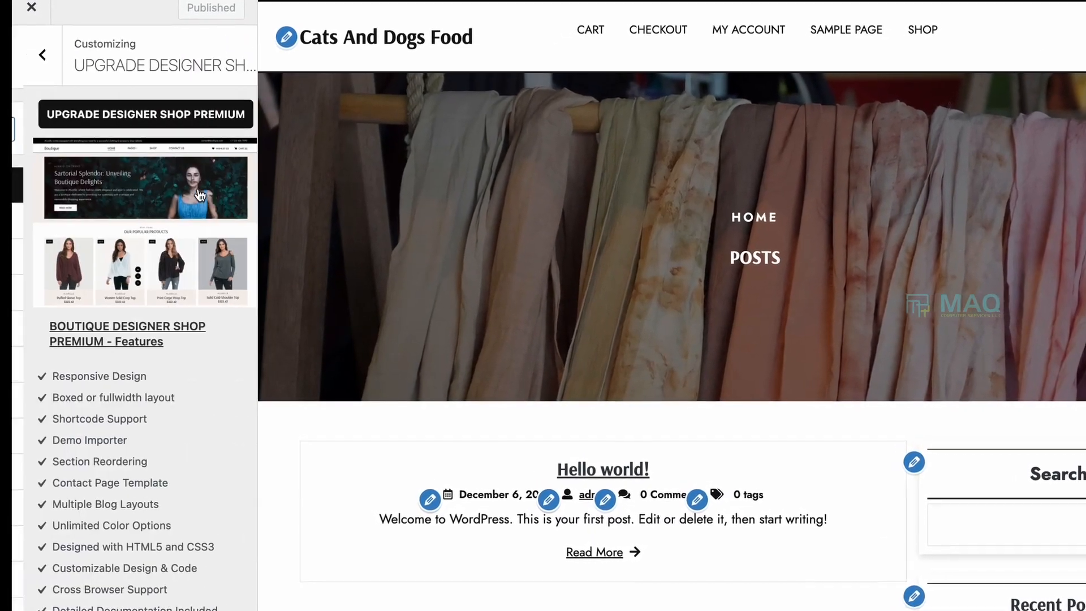
pyautogui.scroll(-3, 142, 470)
pyautogui.scroll(-3, 120, 521)
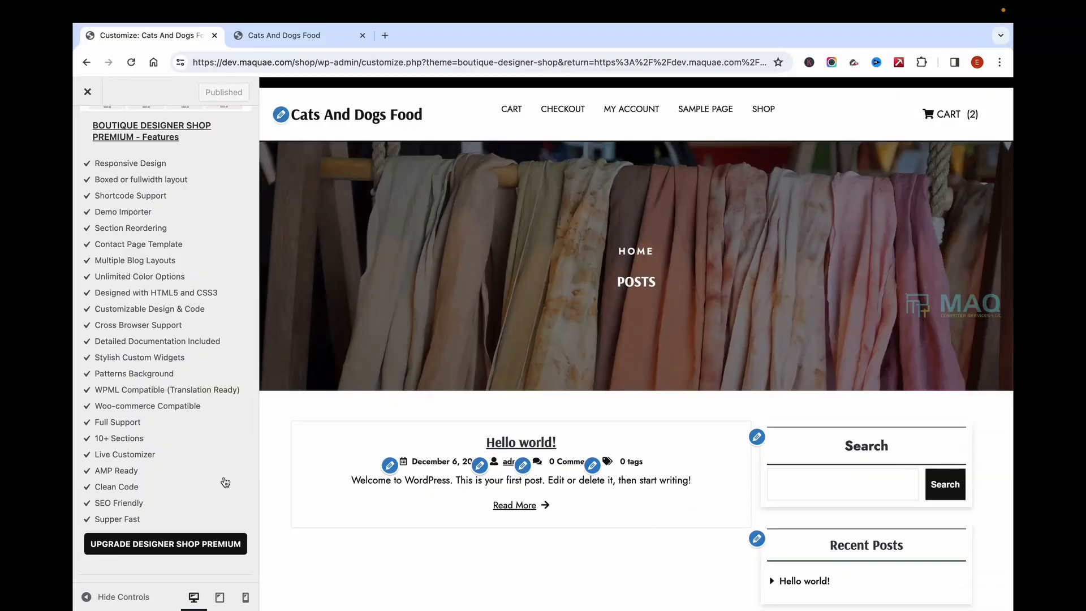
pyautogui.scroll(4, 149, 367)
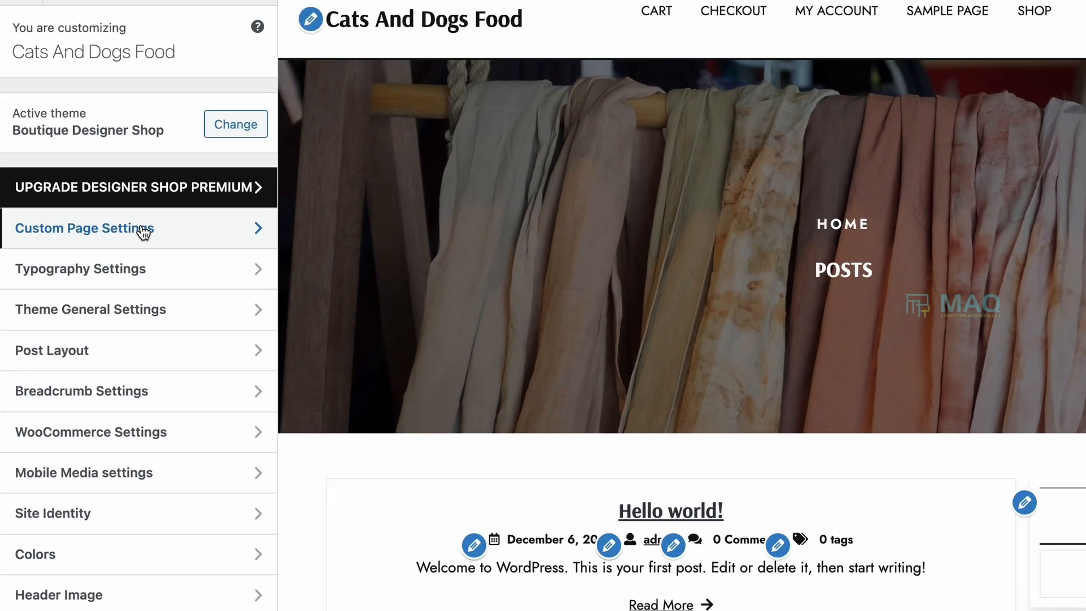
pyautogui.click(168, 255)
# Step: In Header settings, toggle Header Cart off and back on so the cart stays shown
pyautogui.click(53, 107)
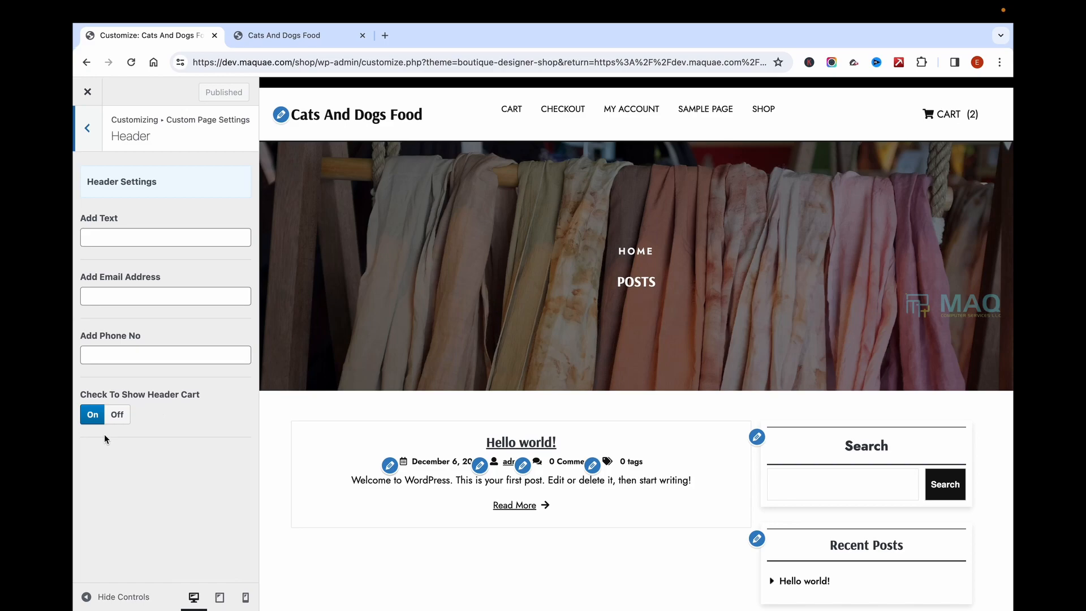
pyautogui.click(115, 414)
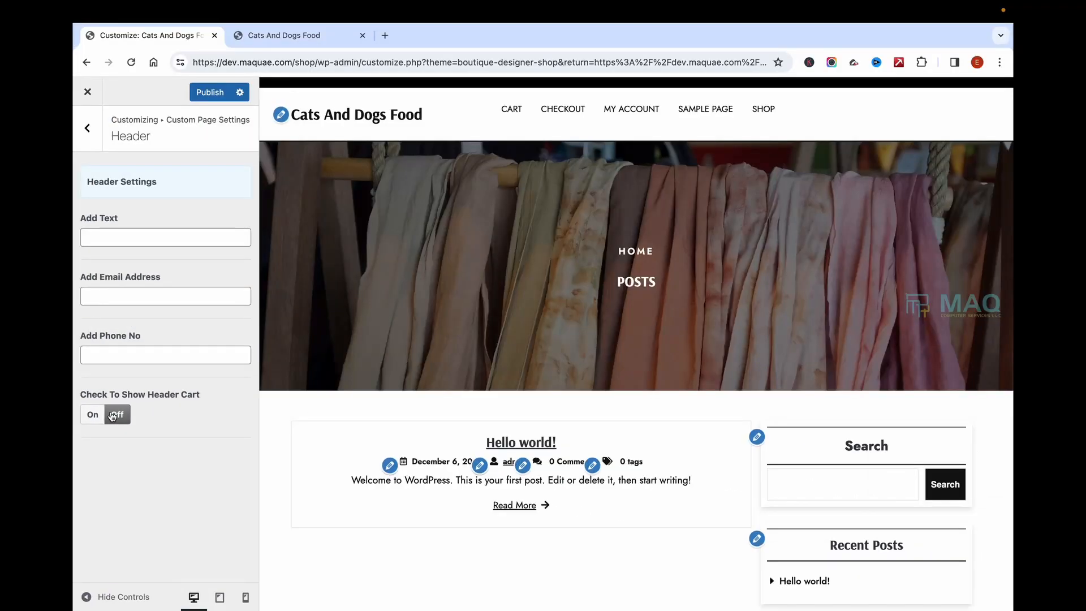
pyautogui.click(91, 417)
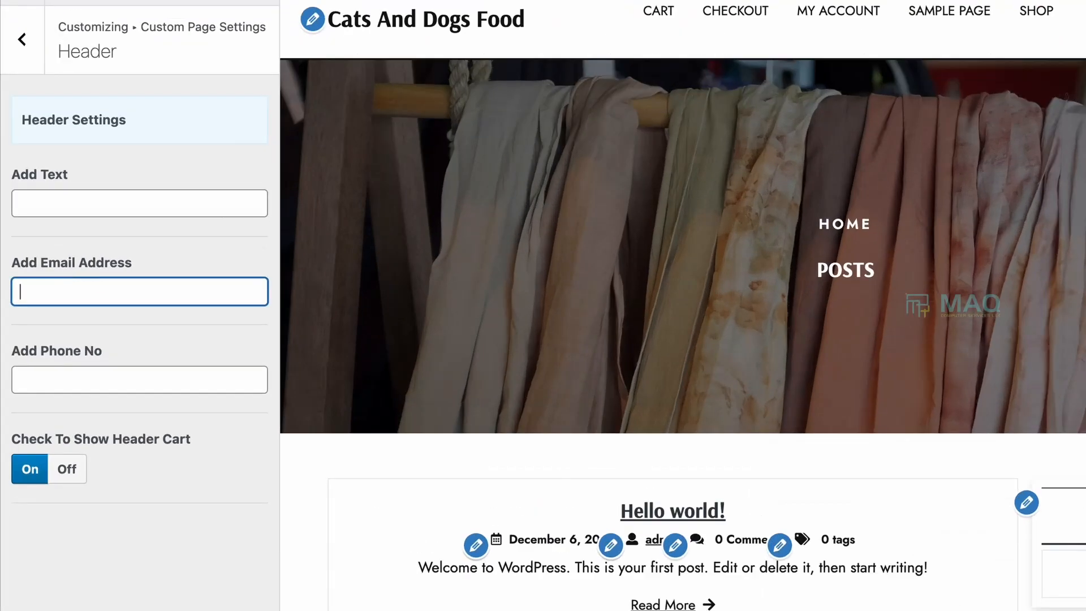
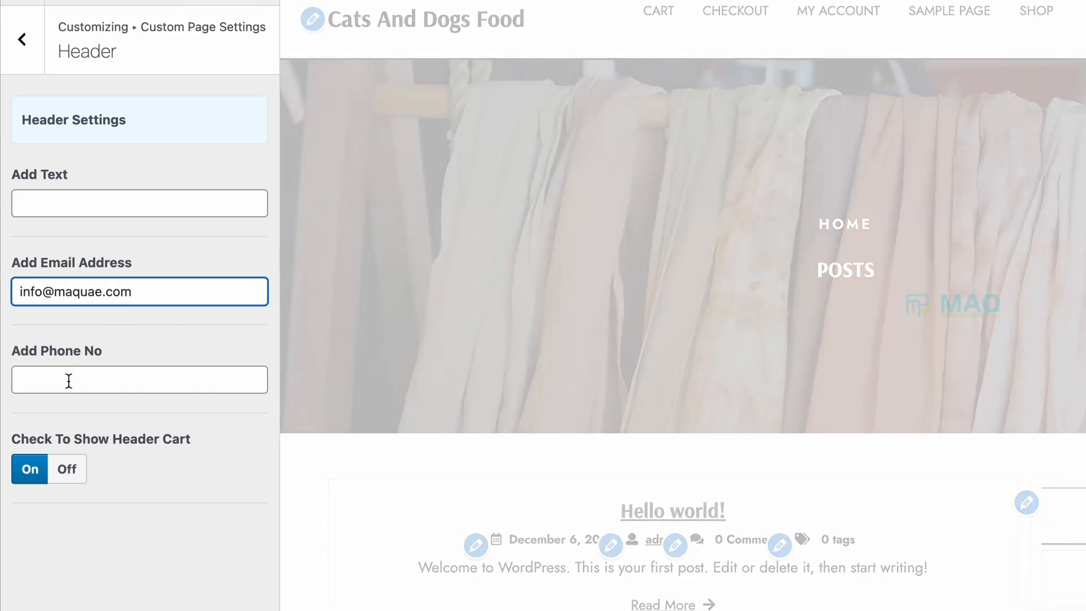
# Step: Enter the contact e-mail, phone number and 'Free Shipping above AED 100' header text, then publish
pyautogui.click(69, 384)
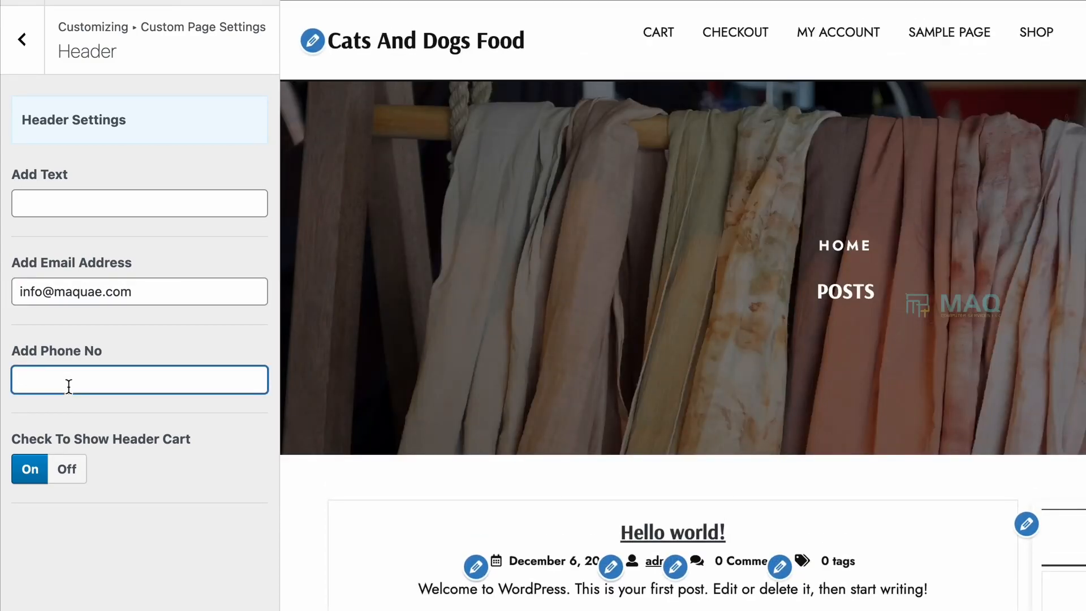
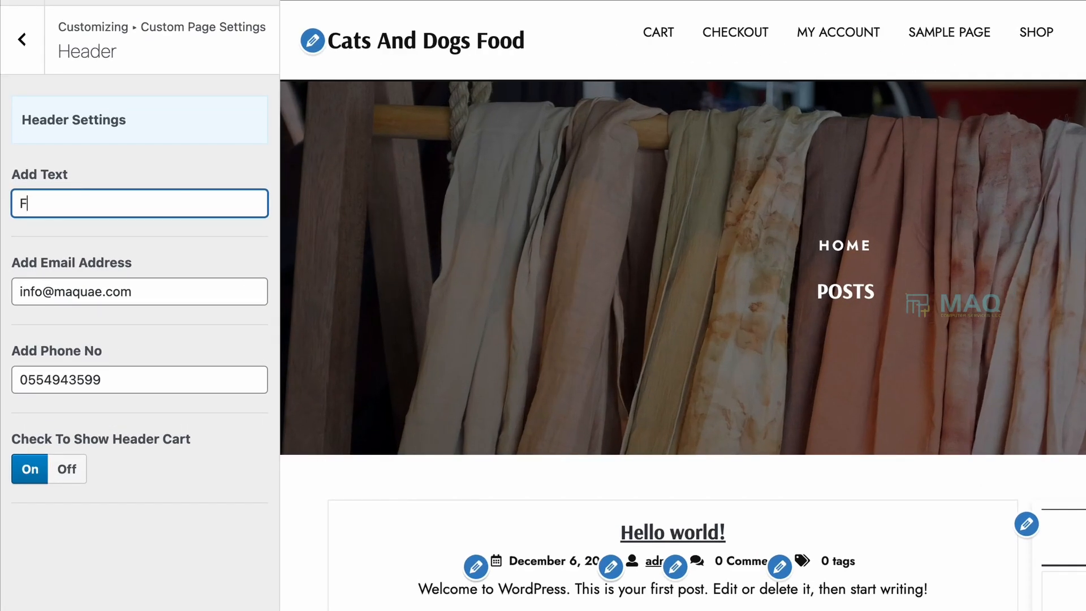
pyautogui.write('Free Shi[p')
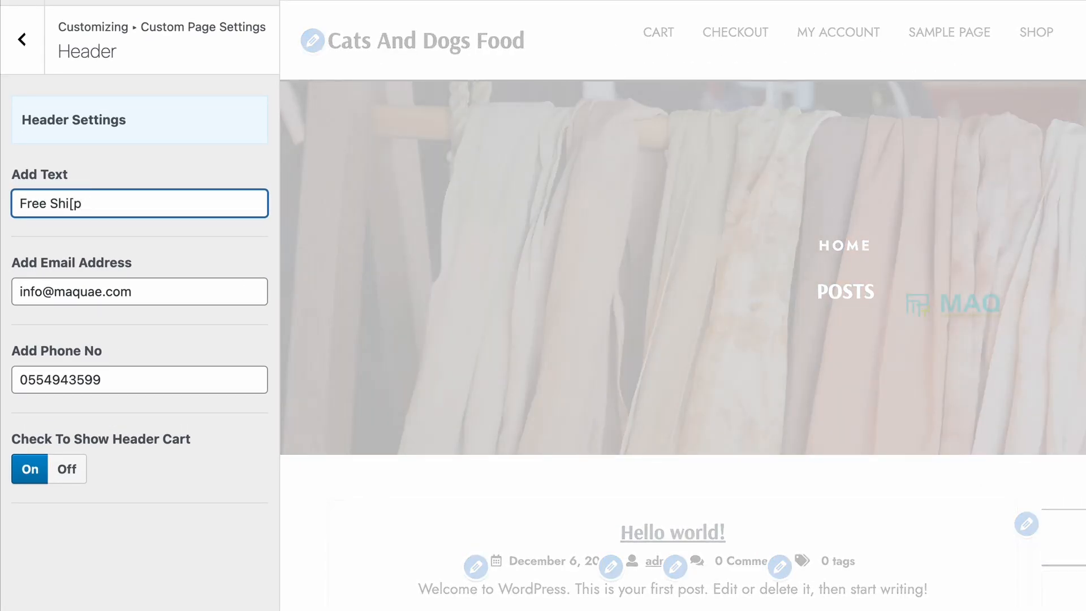
pyautogui.write('ing above AED 100')
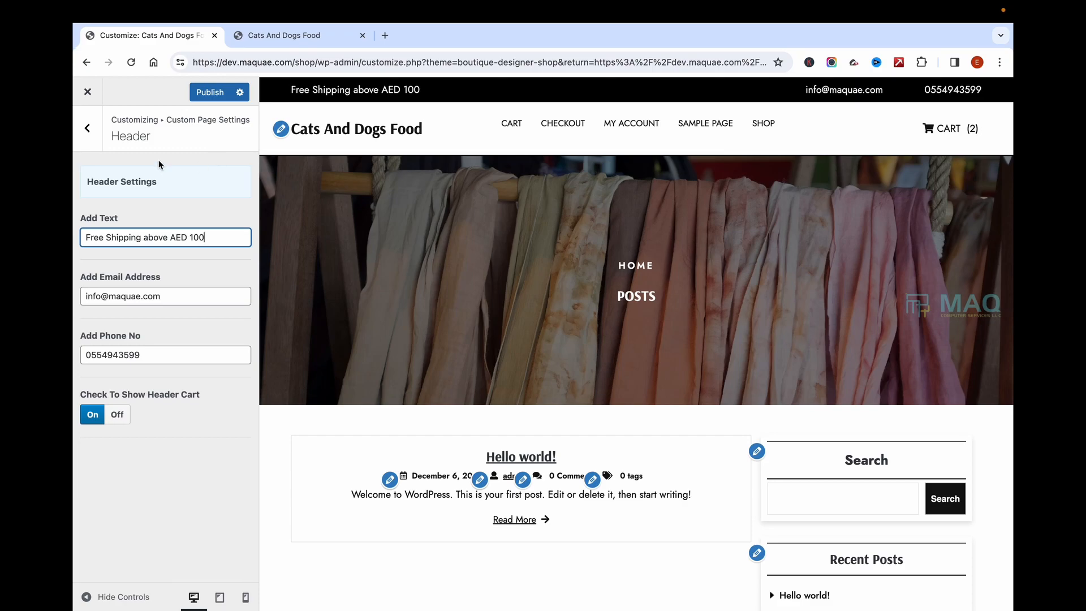
pyautogui.click(220, 94)
pyautogui.click(290, 39)
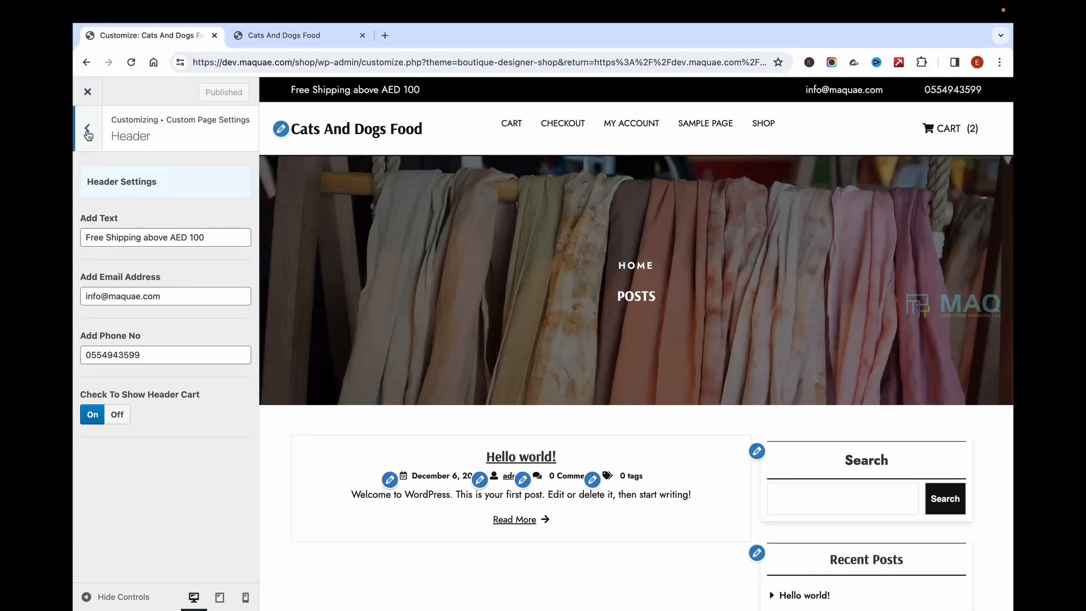
# Step: Toggle the homepage slider in Slider Settings and return to Custom Page Settings
pyautogui.click(89, 135)
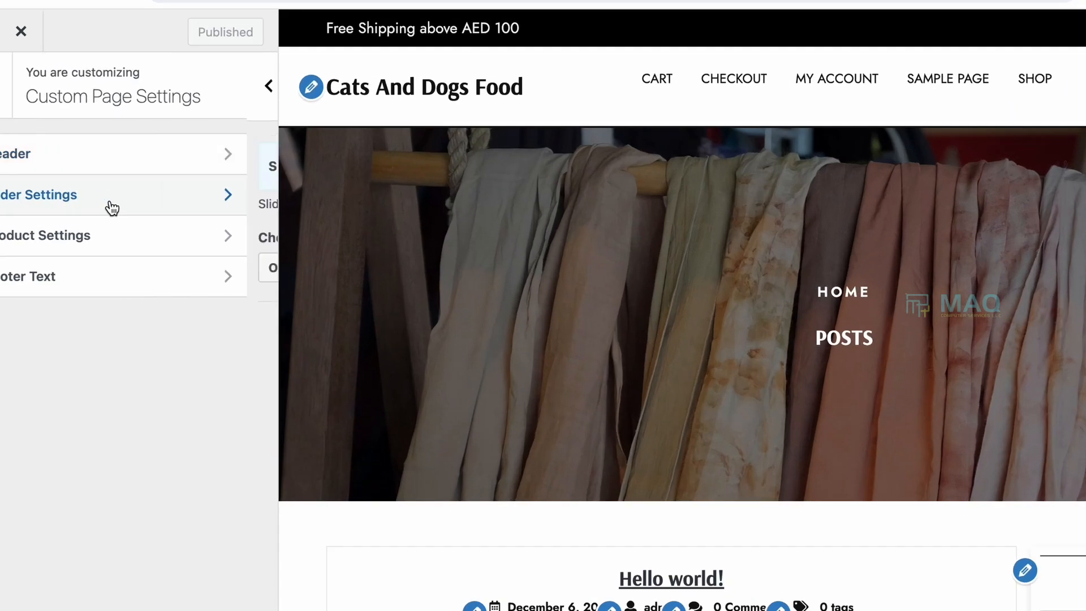
pyautogui.click(144, 208)
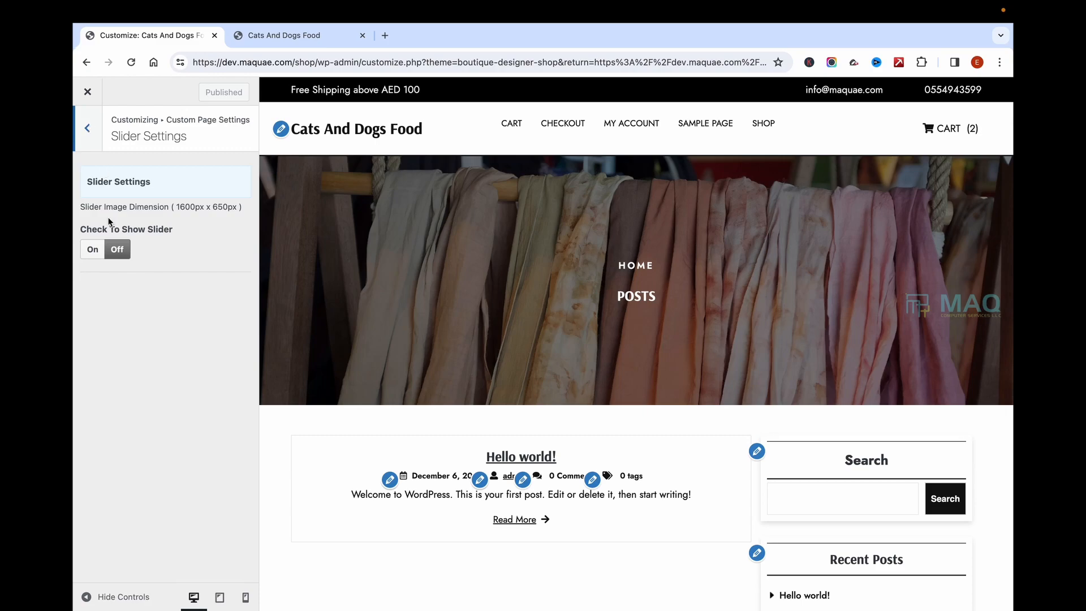
pyautogui.click(86, 247)
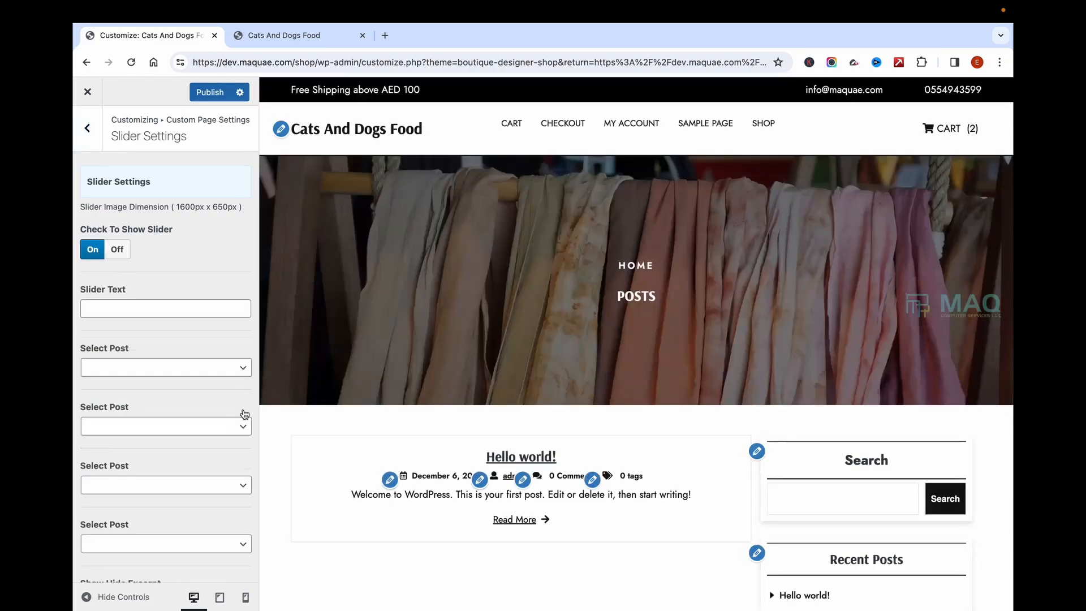
pyautogui.scroll(-5, 244, 412)
pyautogui.scroll(6, 176, 212)
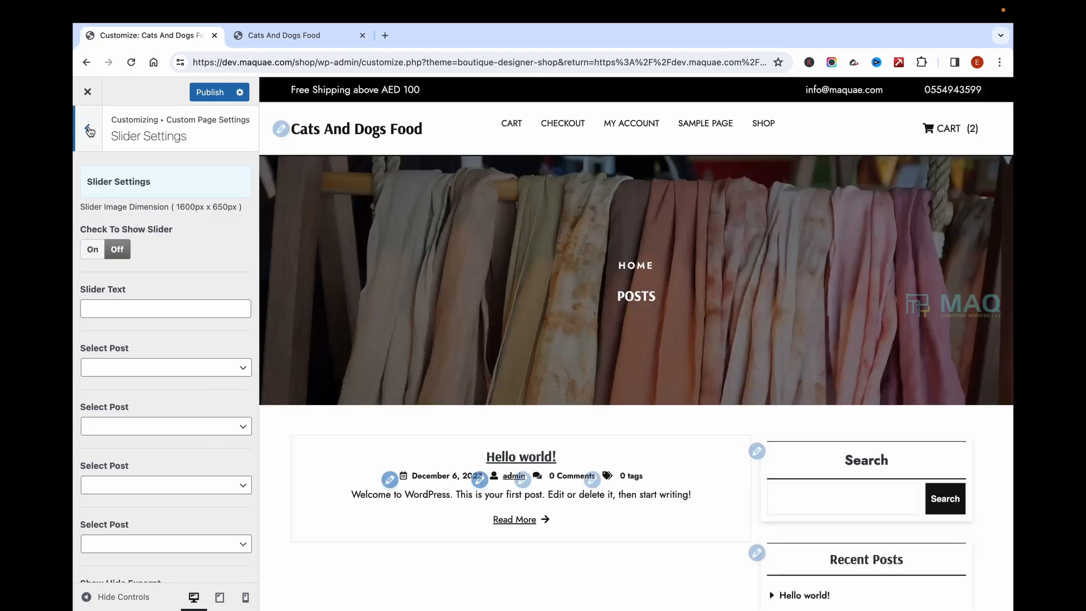
pyautogui.click(88, 129)
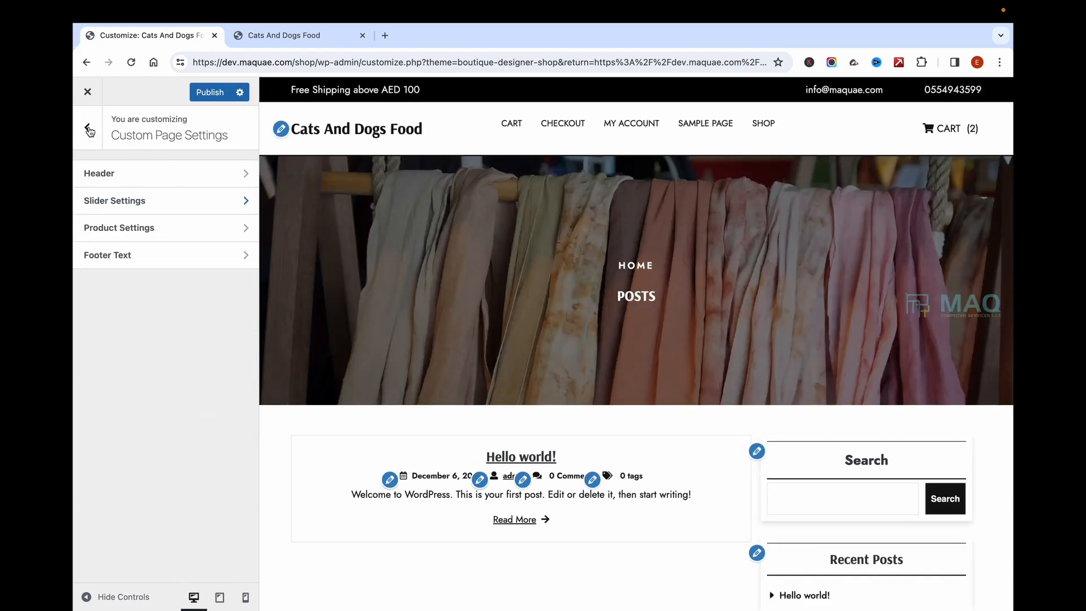
# Step: Toggle Check To Show Product Settings in the Product Settings section
pyautogui.click(129, 226)
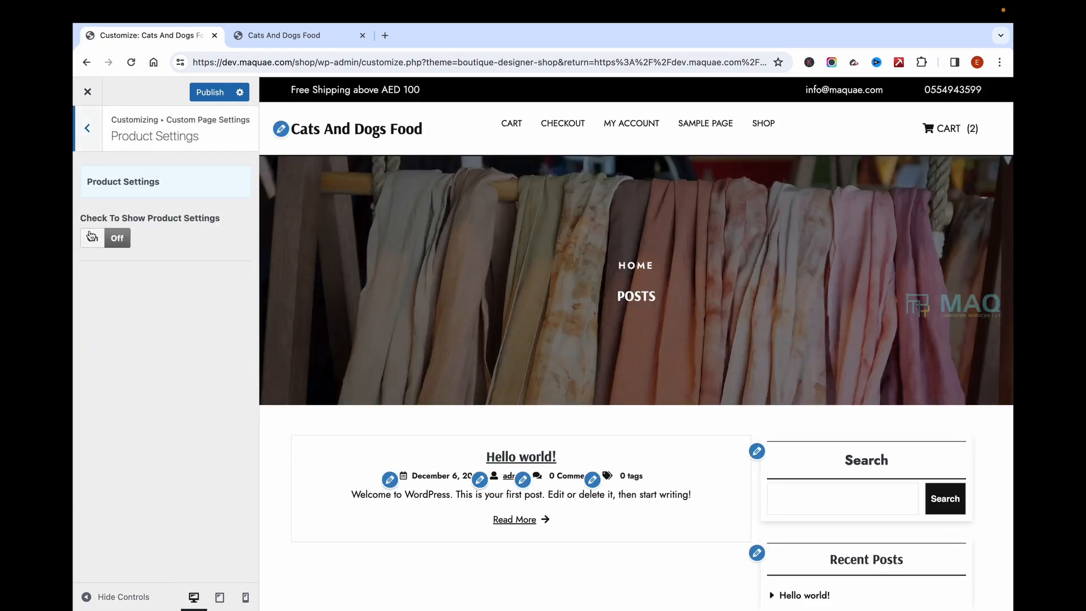
pyautogui.click(90, 236)
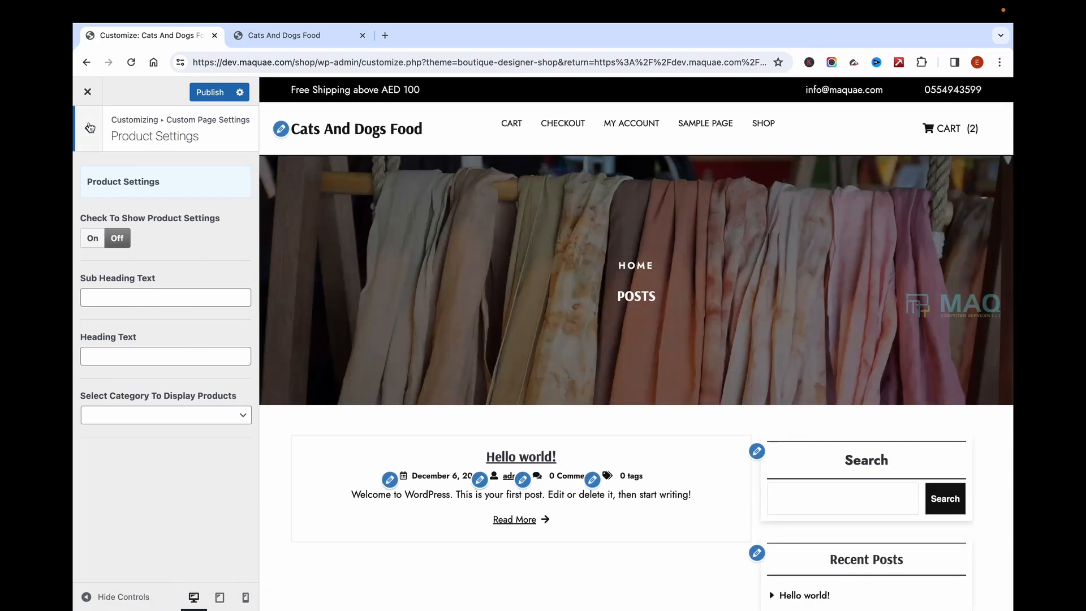
pyautogui.click(88, 128)
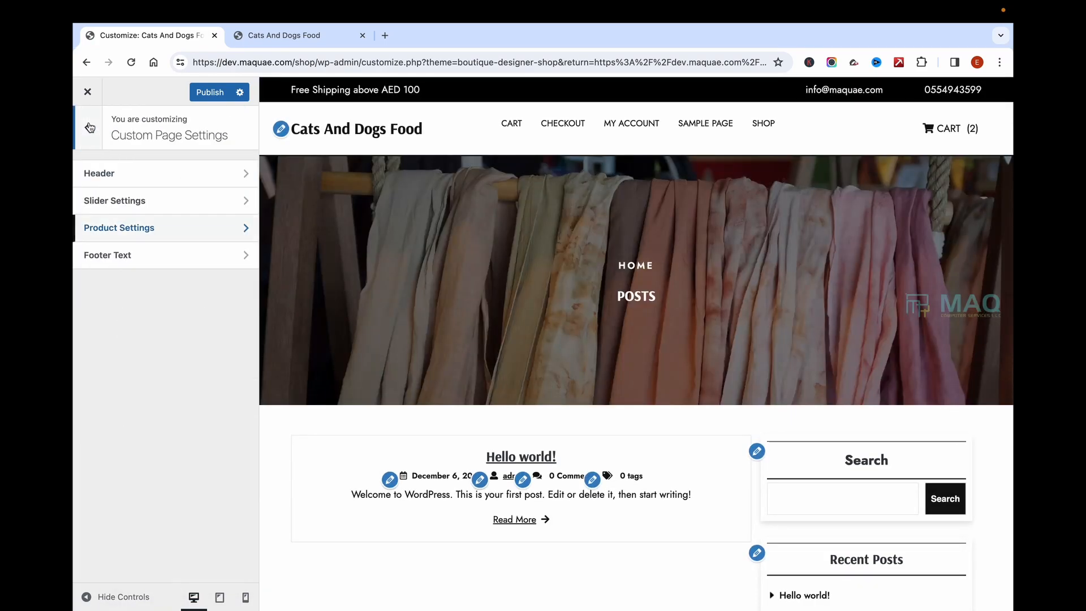
# Step: Replace the footer Copyright Text with 'Copyrighted 2024' and publish it
pyautogui.click(109, 262)
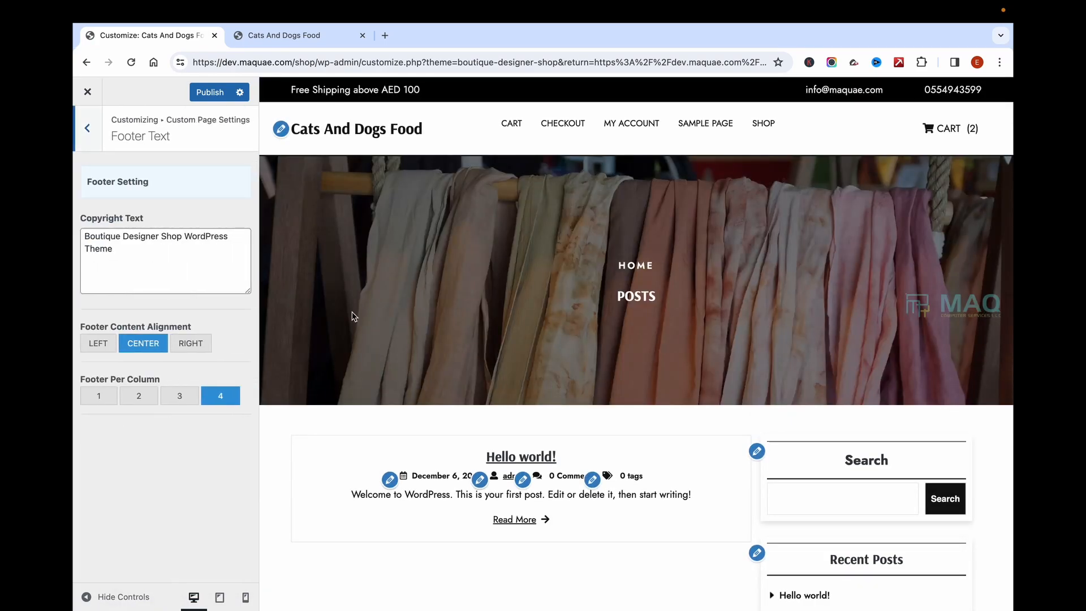
pyautogui.scroll(-5, 398, 337)
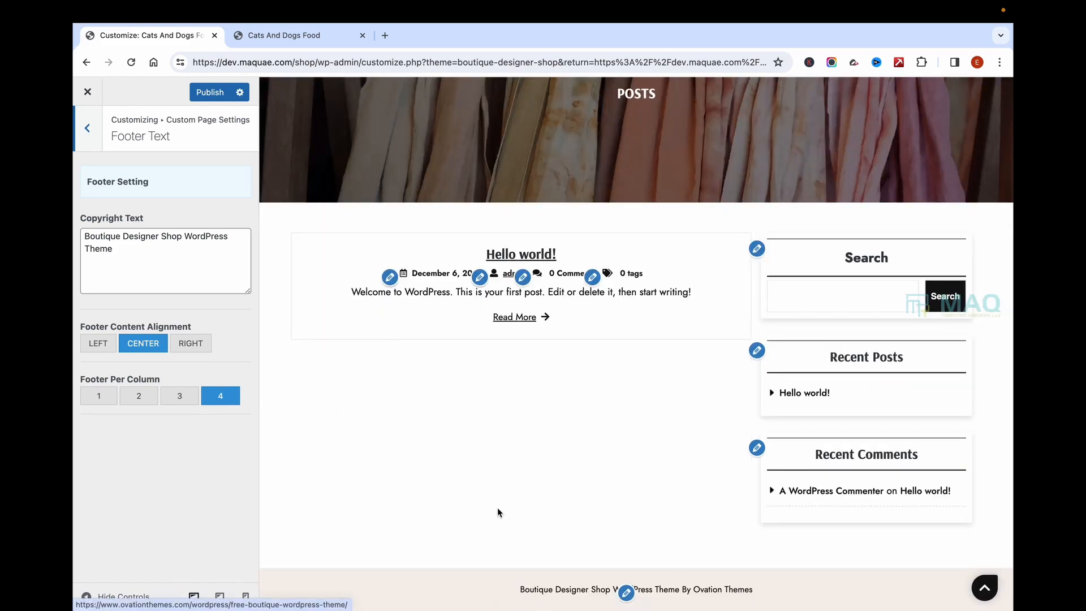
pyautogui.click(167, 251)
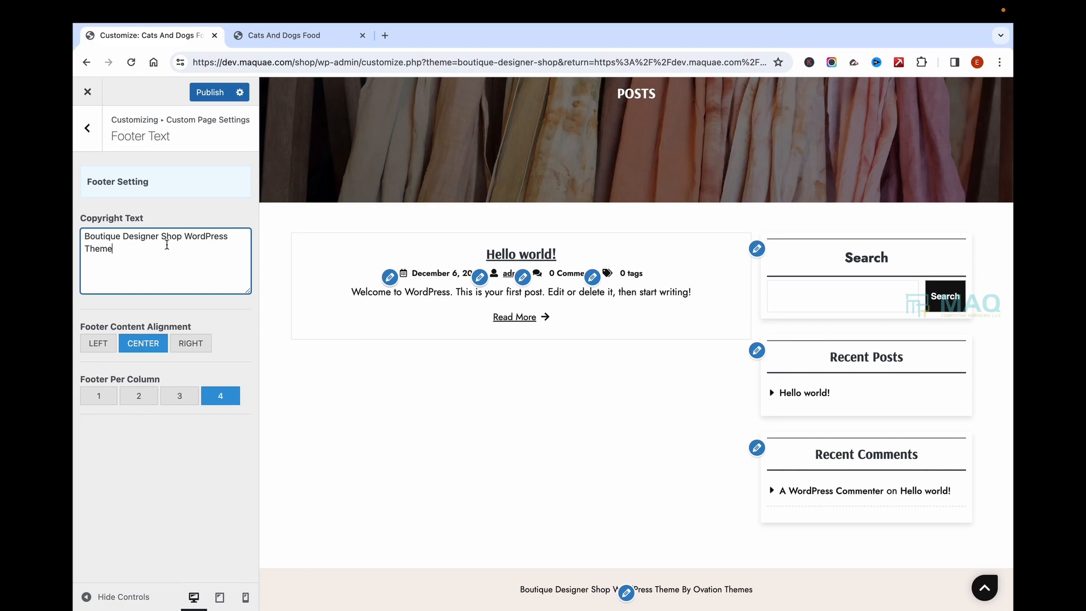
pyautogui.hotkey('ctrl', 'a')
pyautogui.write('Copy')
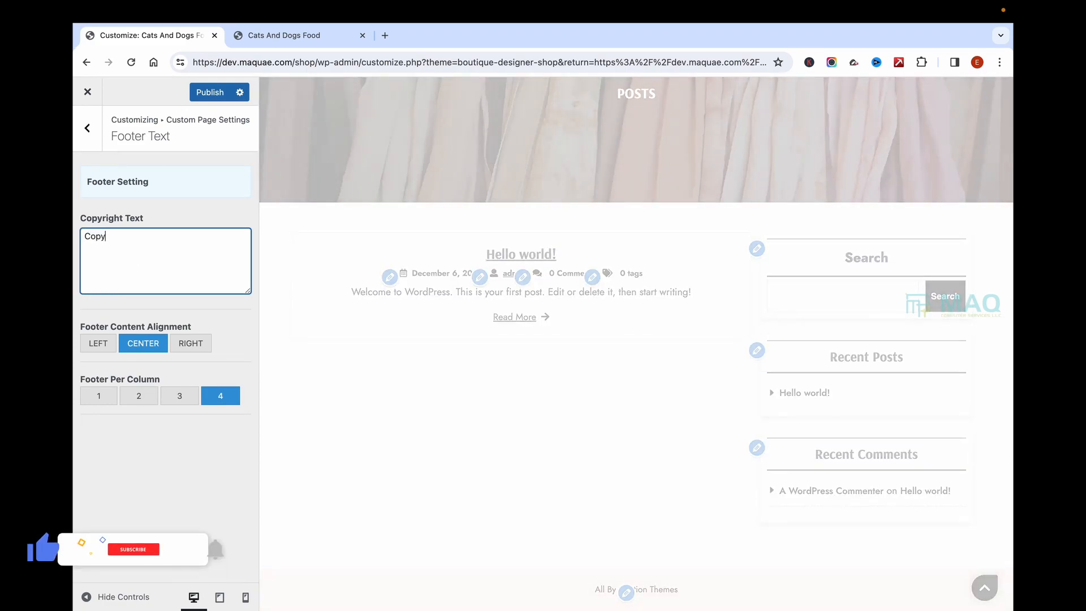
pyautogui.write('righted 2024')
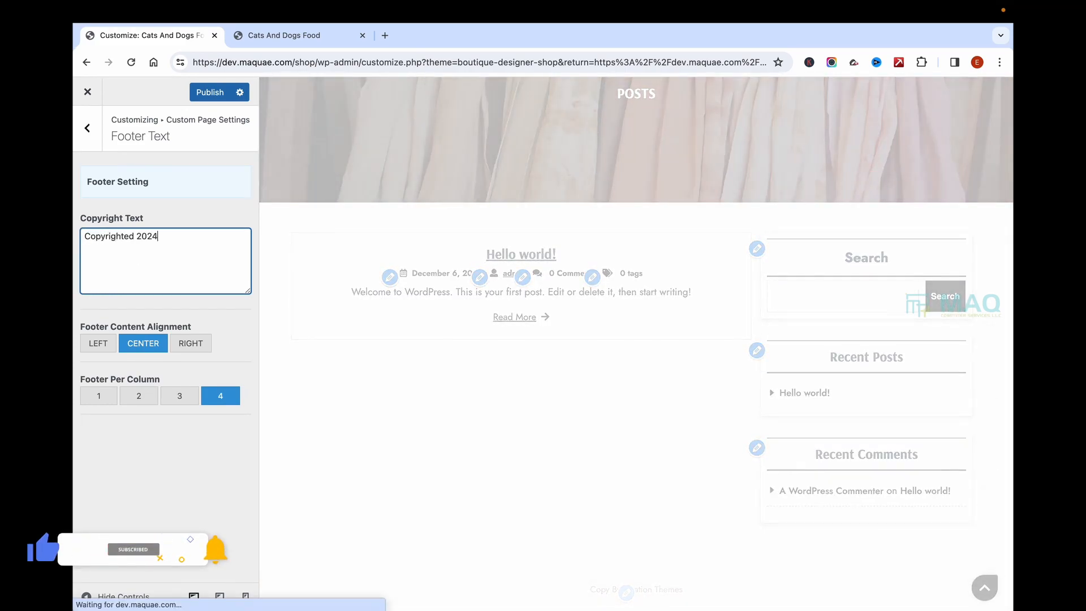
pyautogui.click(211, 92)
pyautogui.click(87, 128)
# Step: Open the WooCommerce settings section of the Customizer
pyautogui.click(87, 127)
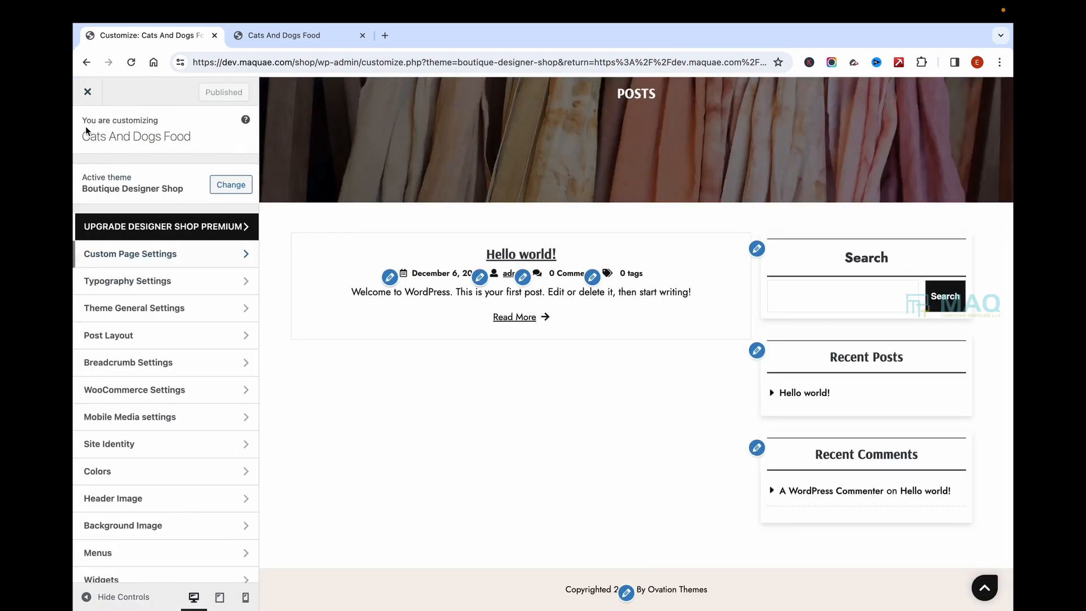
pyautogui.click(140, 283)
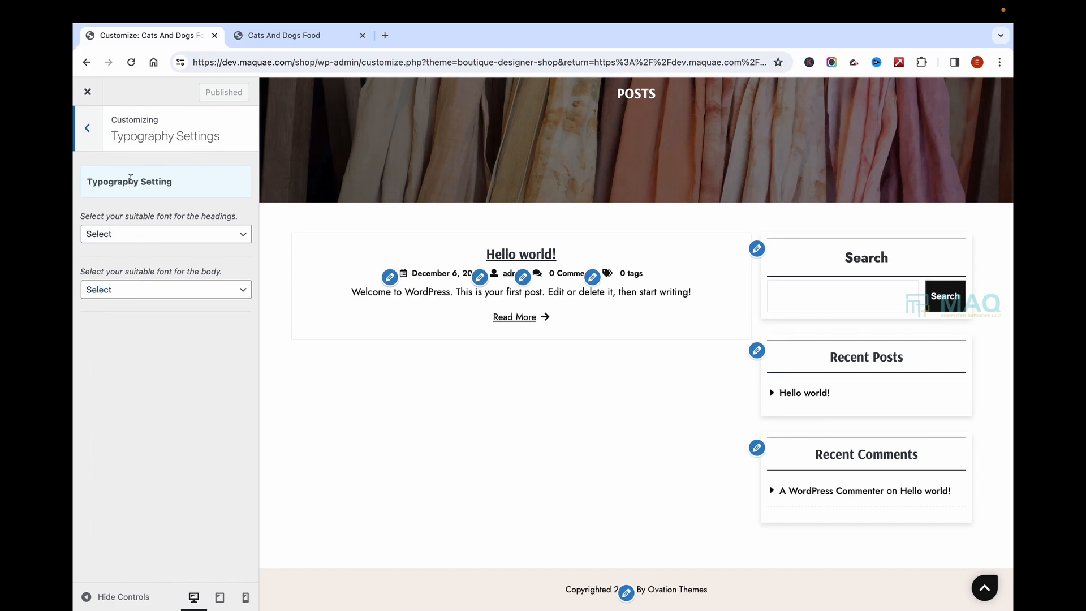
pyautogui.press('Escape')
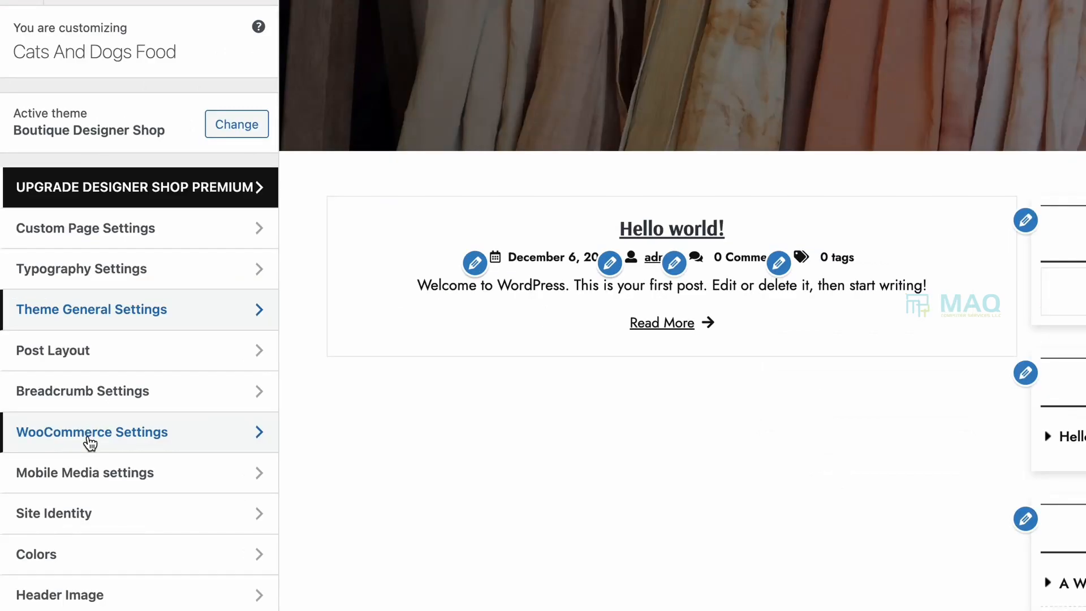
pyautogui.click(133, 396)
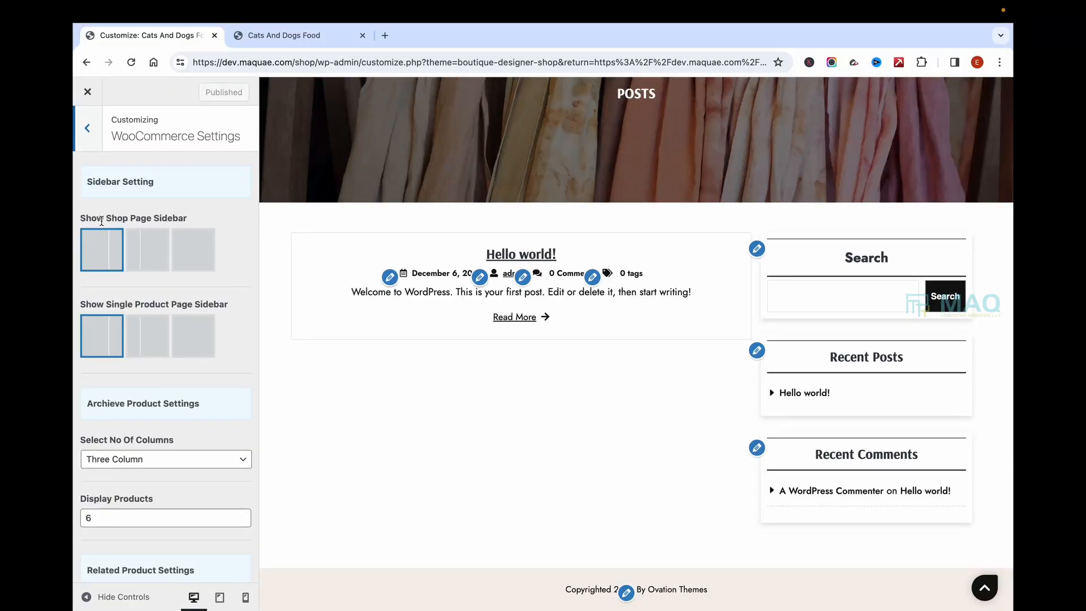
pyautogui.moveTo(80, 217); pyautogui.dragTo(208, 221)
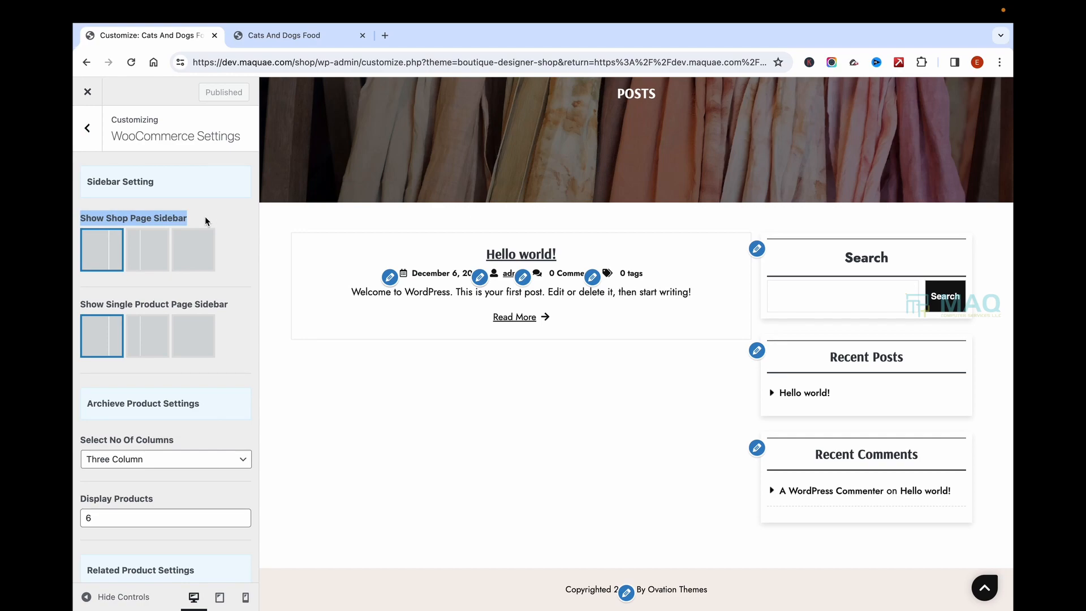
# Step: Open the Dog Food product page on the live shop, then return to the Customizer
pyautogui.click(291, 37)
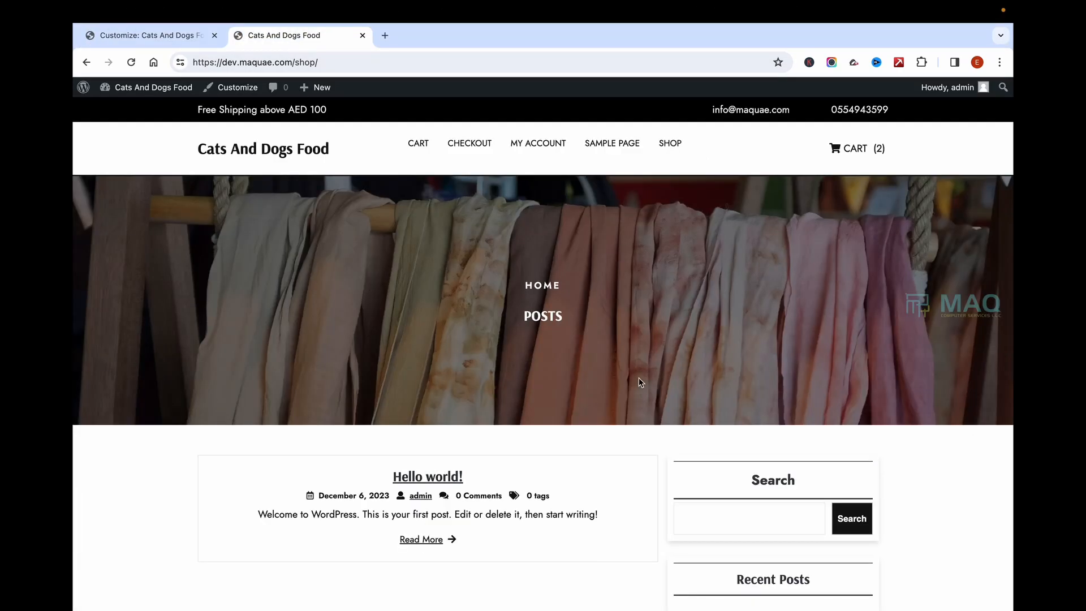
pyautogui.click(418, 143)
pyautogui.click(254, 491)
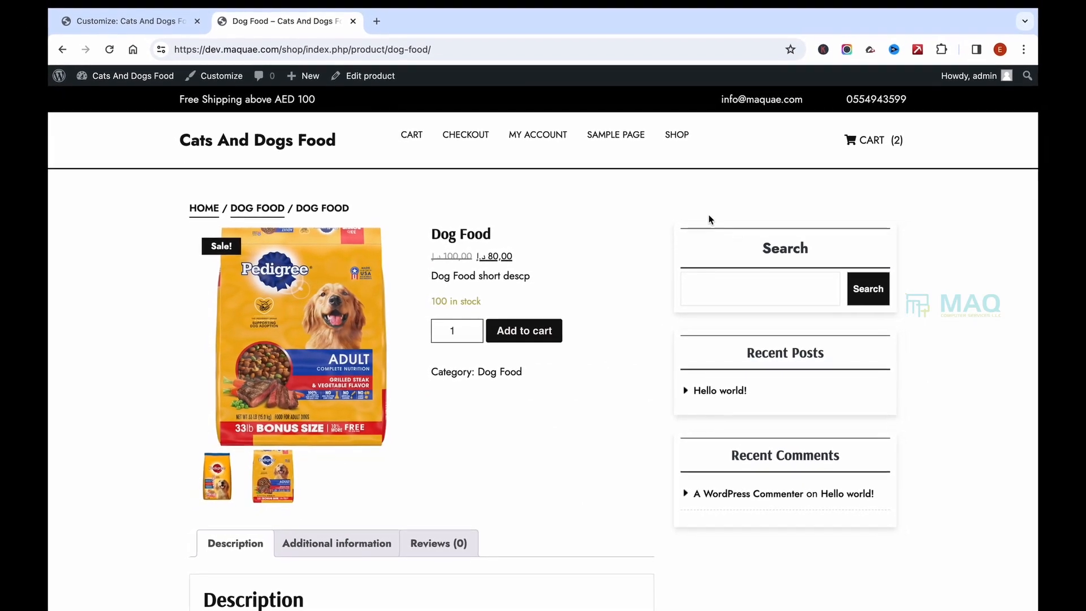
pyautogui.click(158, 21)
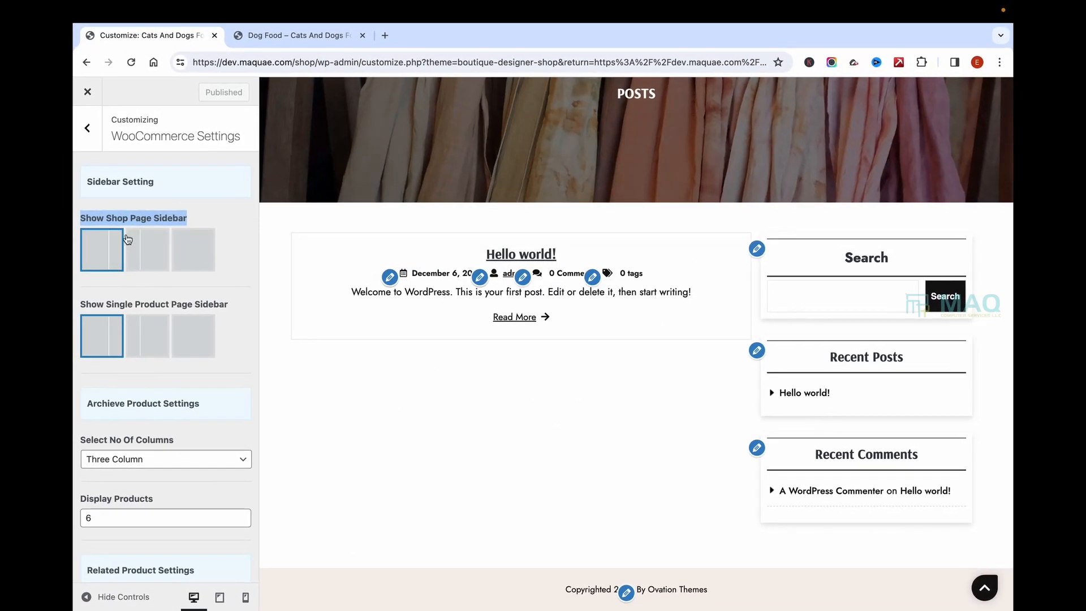
# Step: Choose the no-sidebar layout for Shop Page and Single Product Page sidebars and publish
pyautogui.click(201, 253)
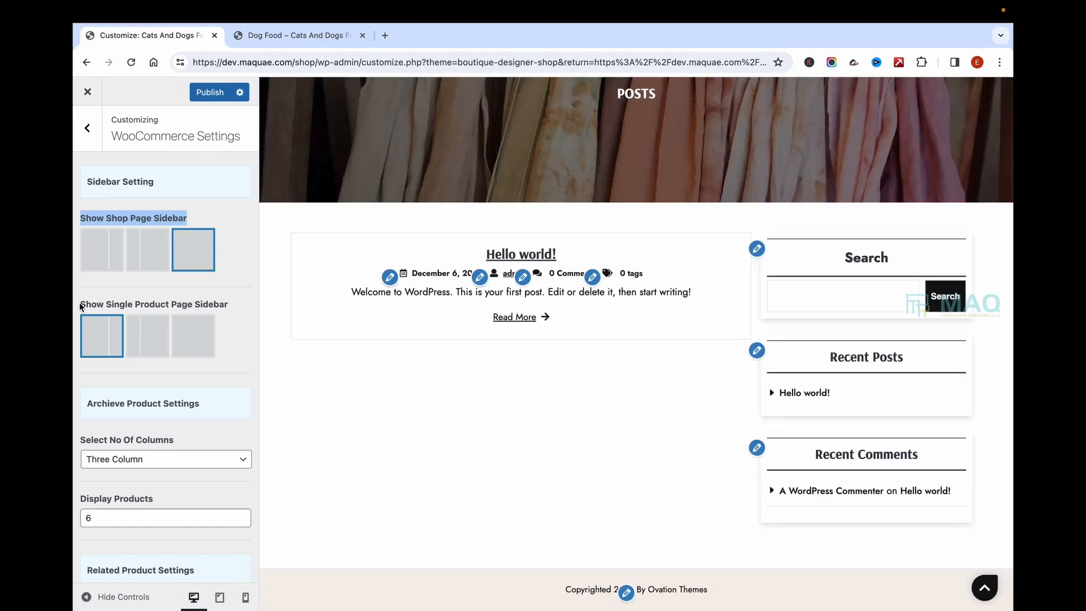
pyautogui.click(202, 354)
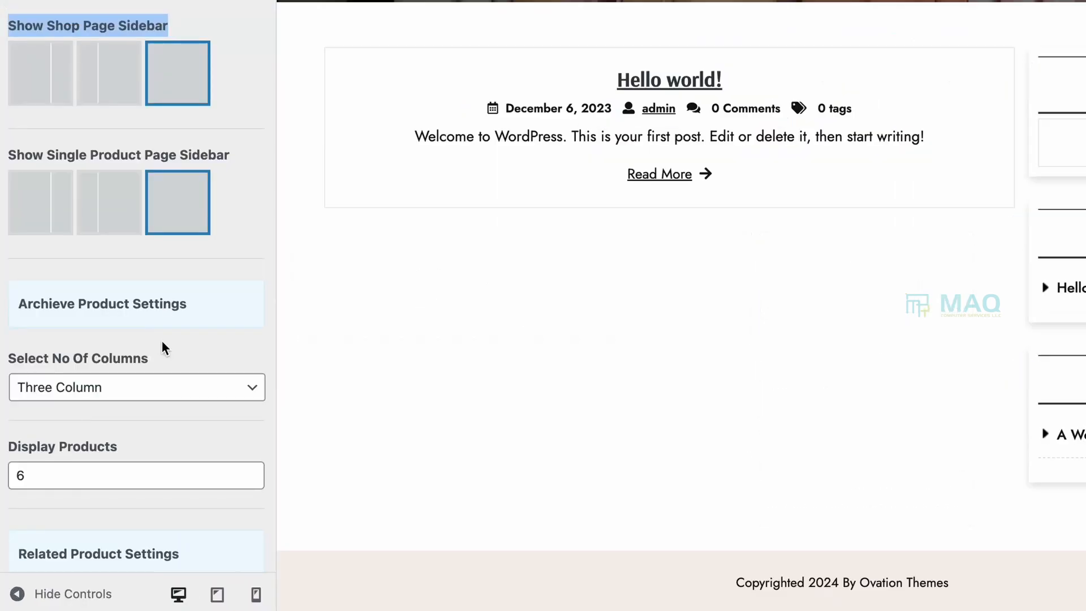
pyautogui.scroll(-4, 150, 396)
pyautogui.click(114, 276)
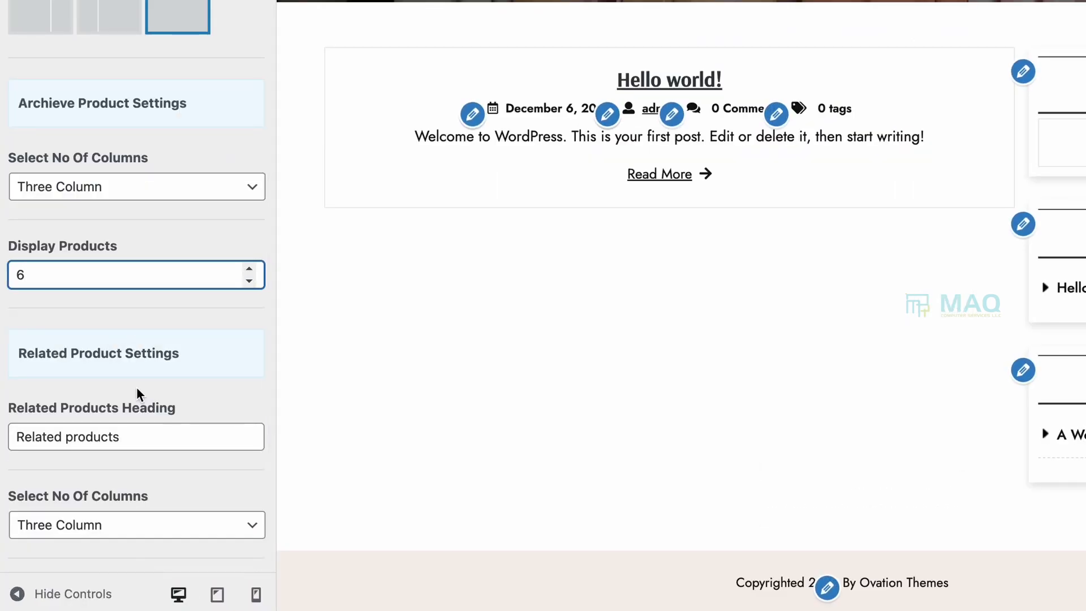
pyautogui.scroll(-3, 139, 394)
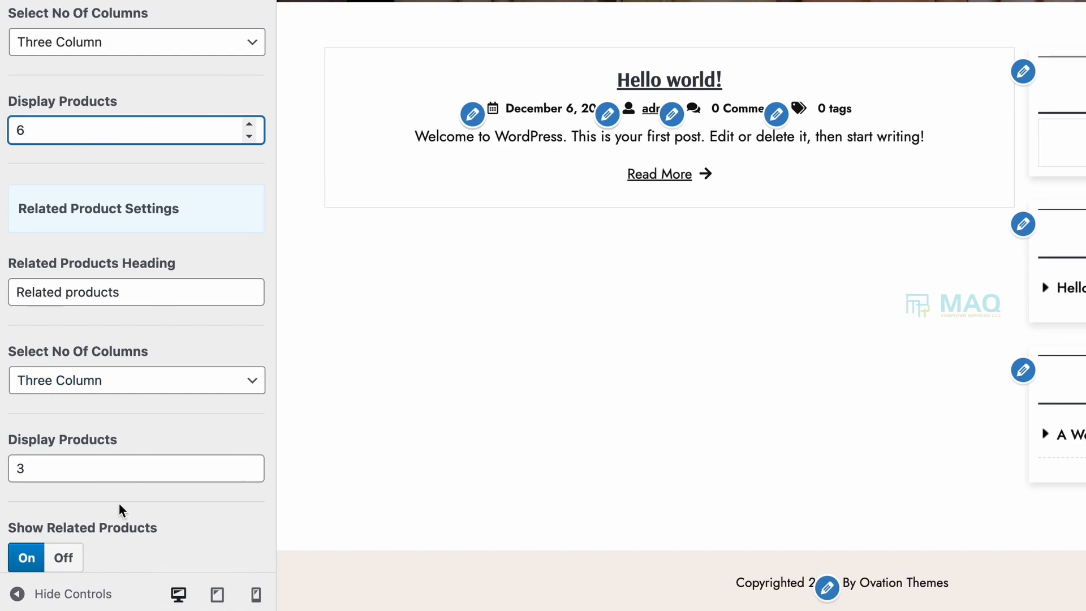
pyautogui.scroll(-1, 167, 436)
pyautogui.scroll(8, 172, 396)
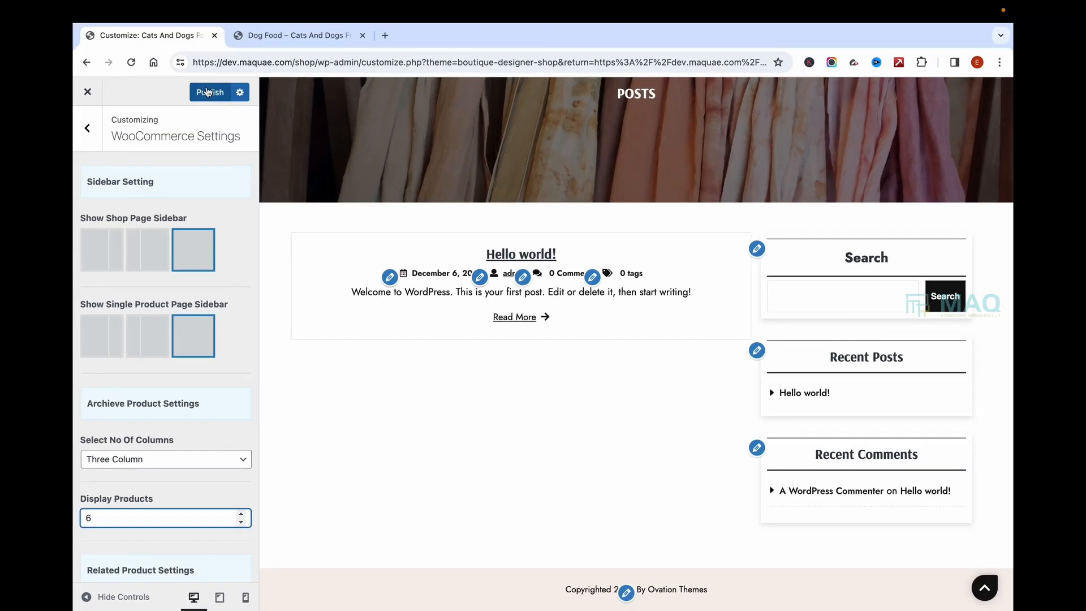
pyautogui.click(207, 97)
pyautogui.click(330, 15)
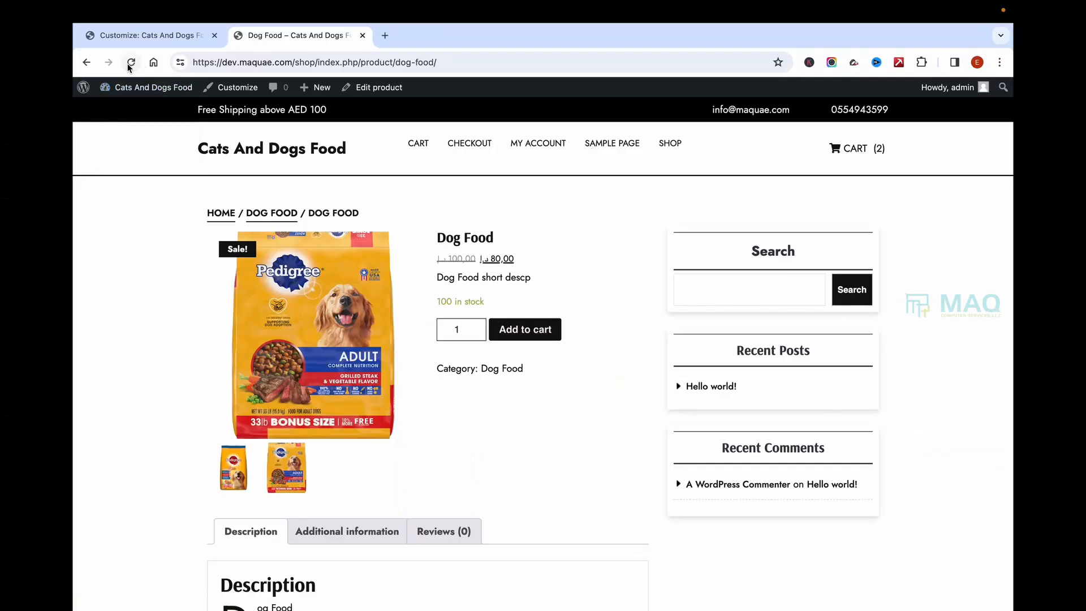
# Step: Reload the Dog Food product page and review its new sidebar-free layout
pyautogui.click(130, 63)
pyautogui.scroll(-5, 639, 316)
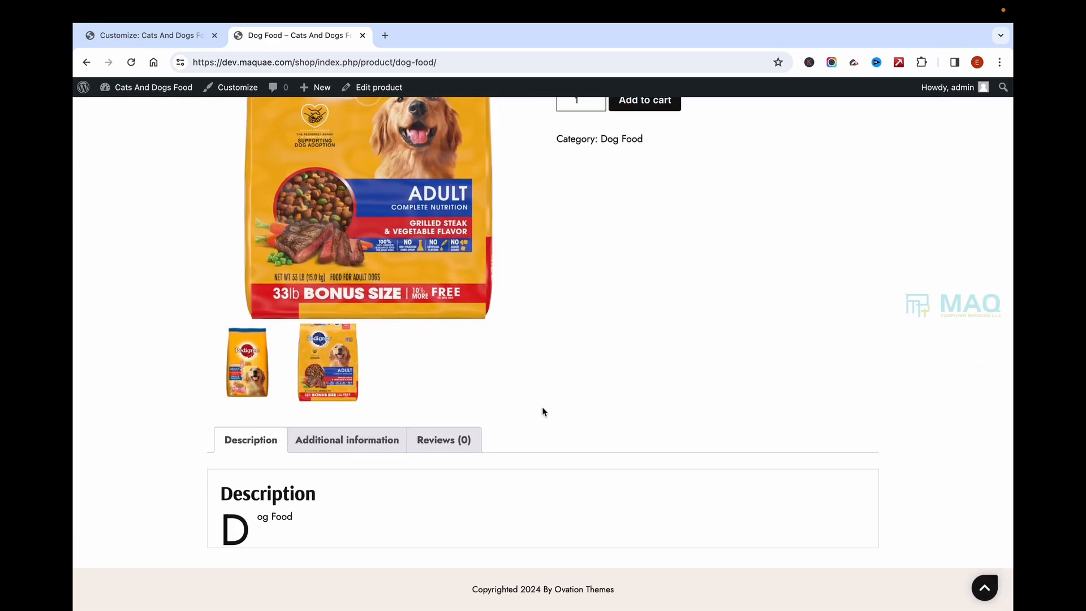
pyautogui.scroll(5, 585, 432)
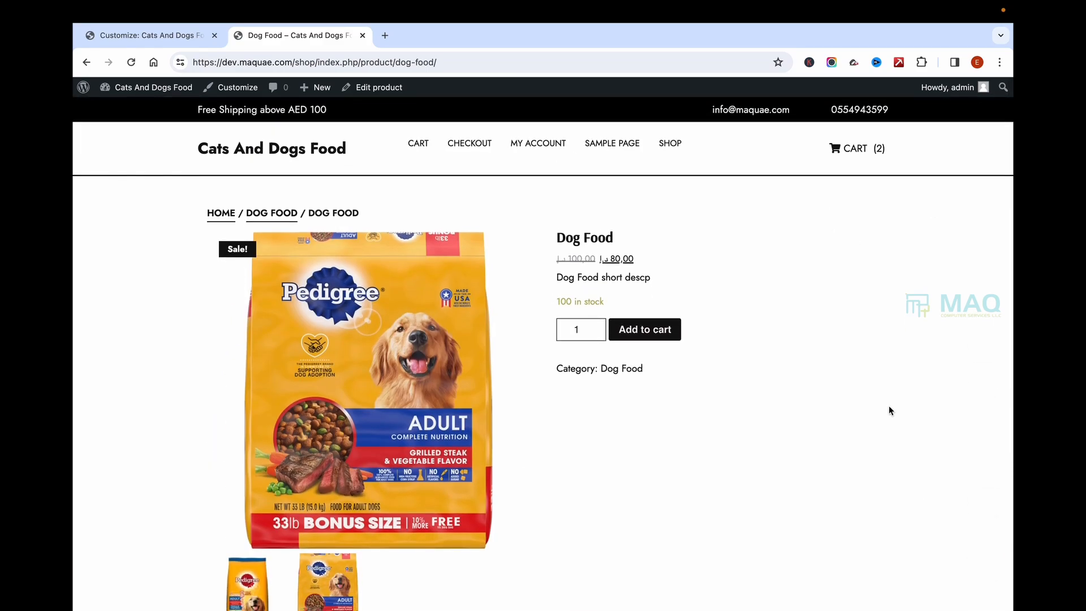
pyautogui.scroll(2, 428, 414)
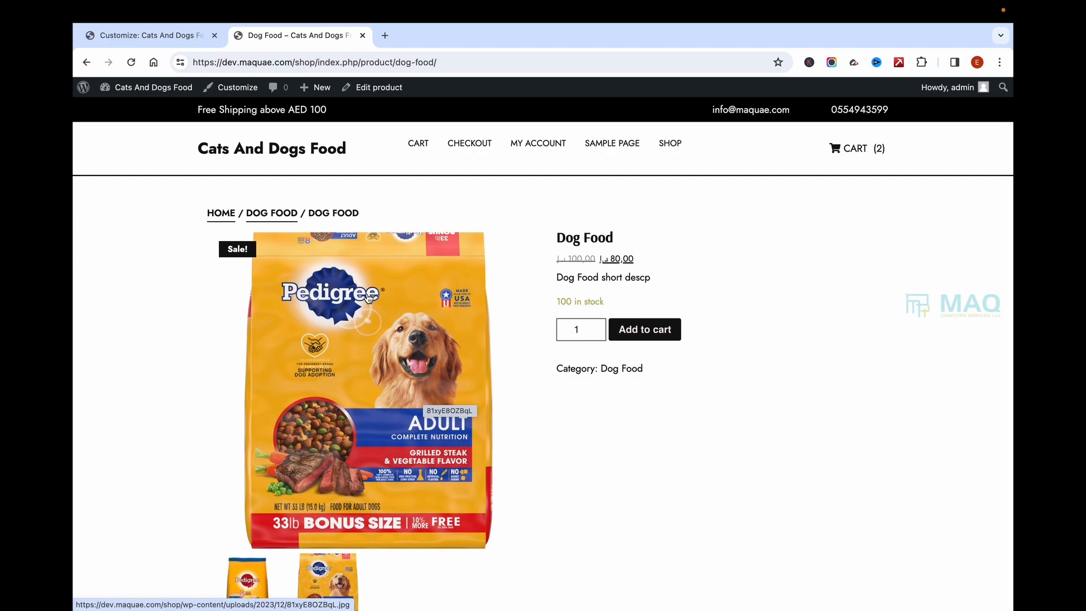
# Step: Open the DOG FOOD category page from the breadcrumb and scroll through it
pyautogui.click(263, 219)
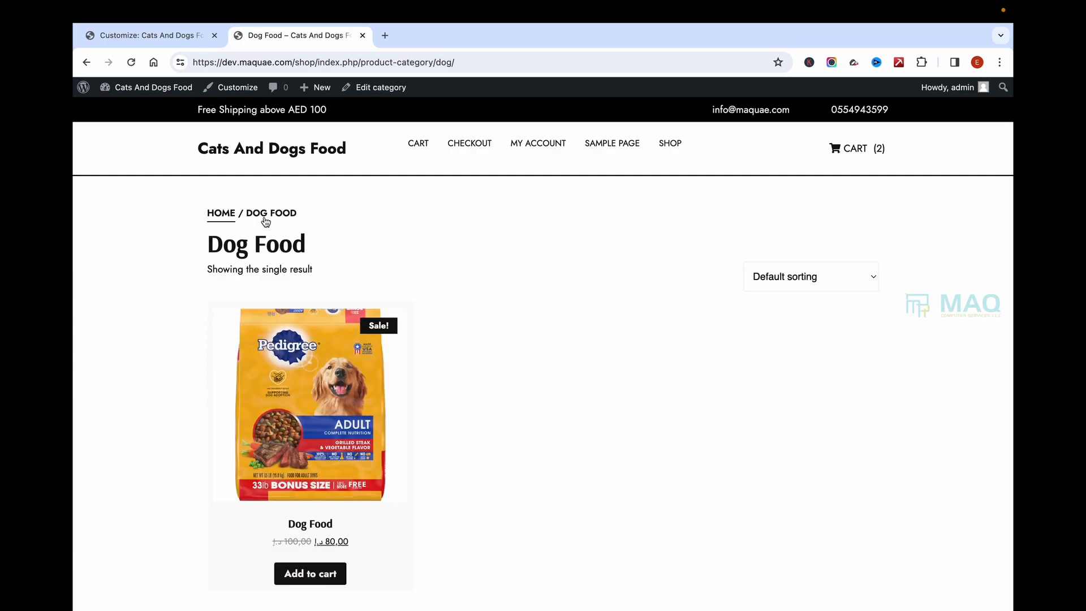
pyautogui.scroll(-2, 398, 467)
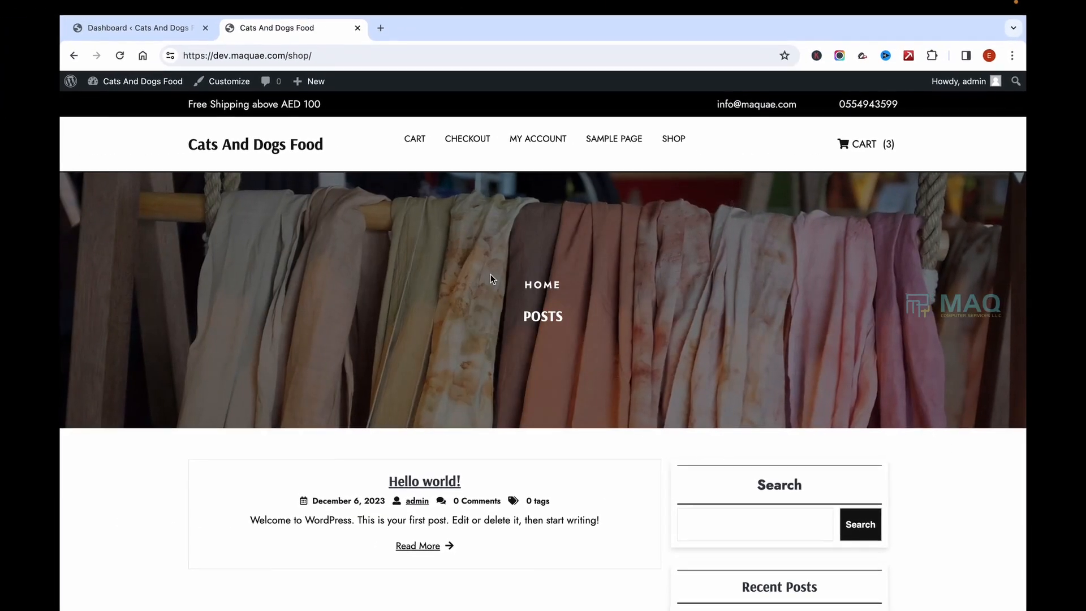
pyautogui.scroll(-2, 490, 274)
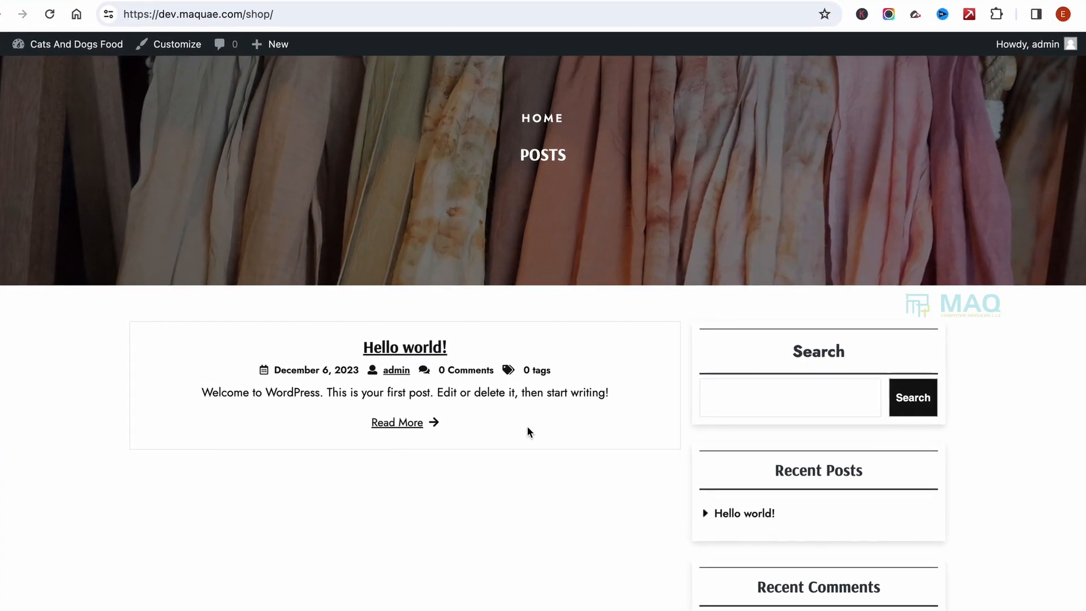
pyautogui.scroll(3, 527, 427)
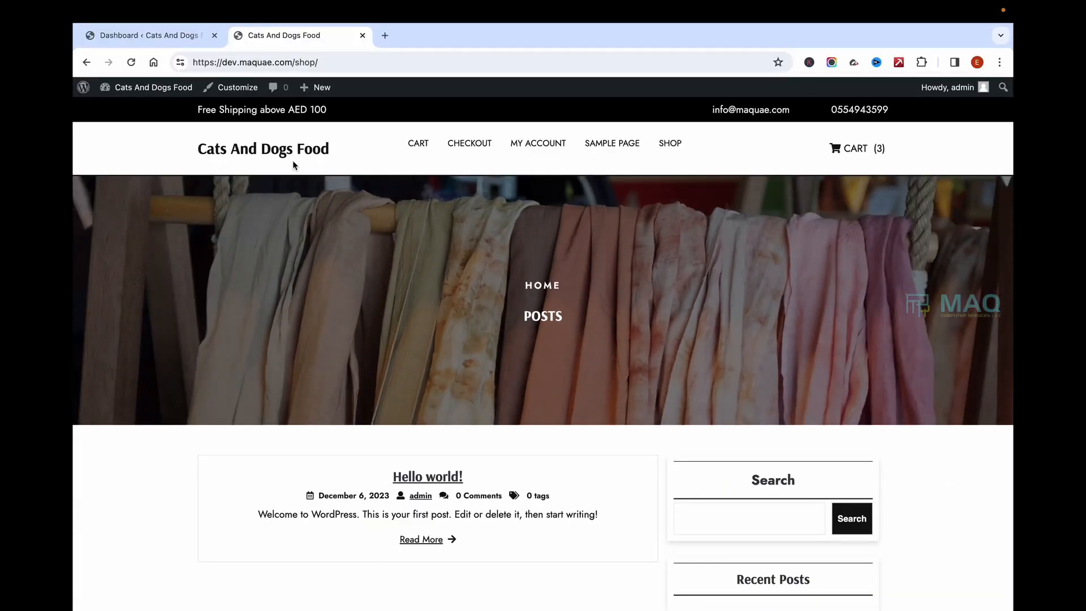
# Step: Reload the shop home page, then look at the admin's list of all posts
pyautogui.click(284, 155)
pyautogui.scroll(-3, 605, 296)
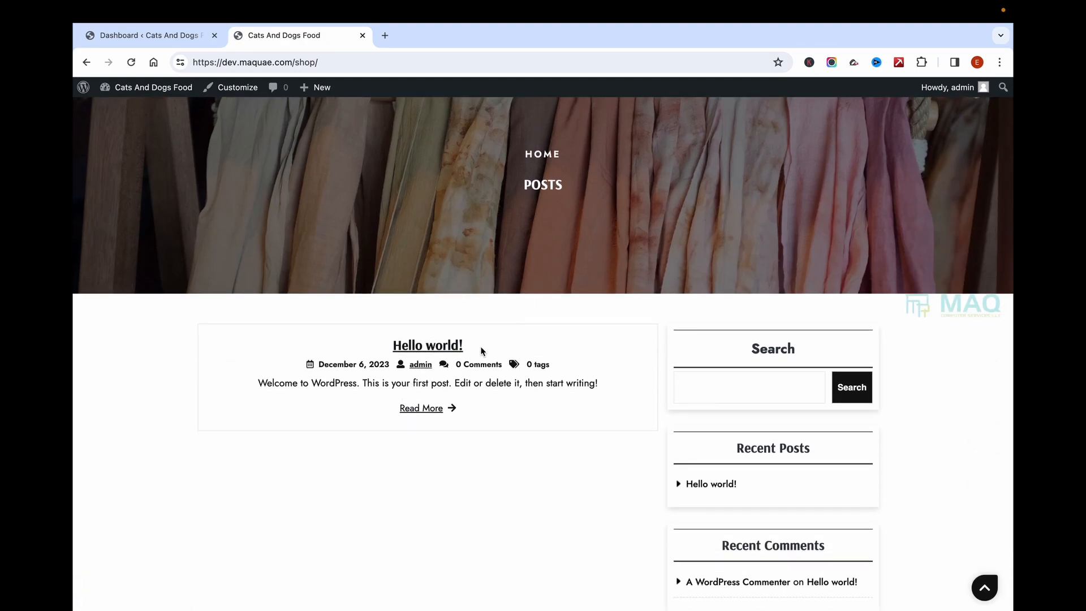
pyautogui.click(147, 35)
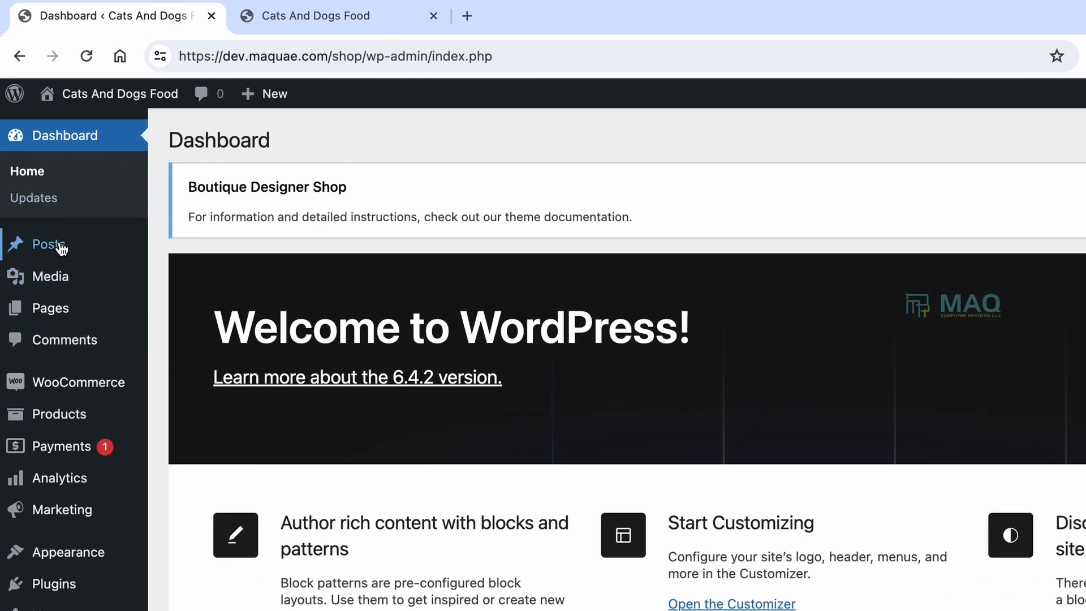
pyautogui.moveTo(61, 248)
pyautogui.click(171, 255)
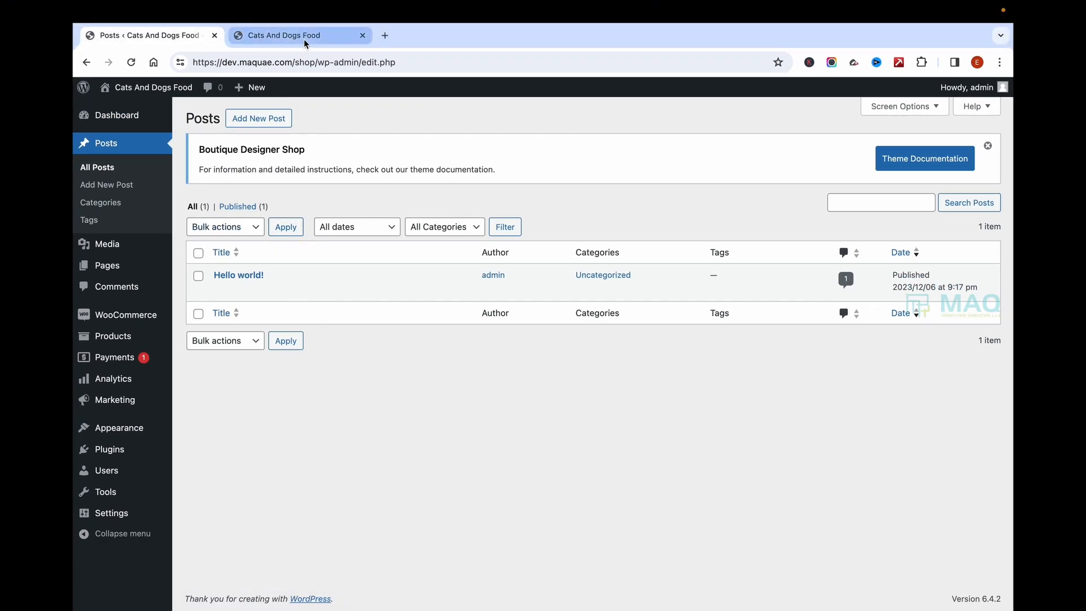
# Step: Check the live shop page again, then start a new page from Pages > Add New Page
pyautogui.click(304, 36)
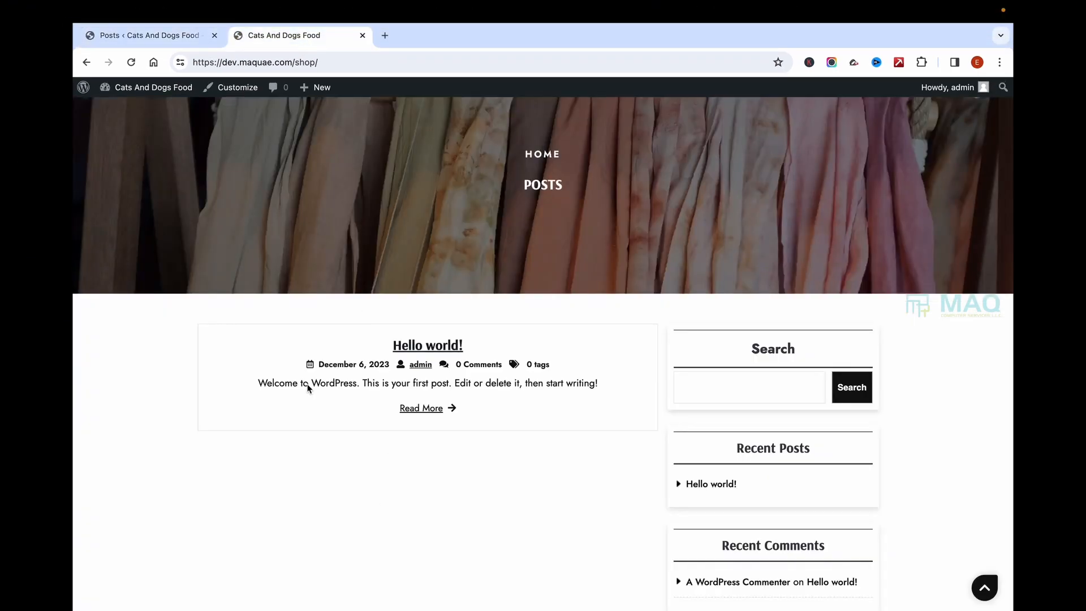
pyautogui.scroll(3, 389, 414)
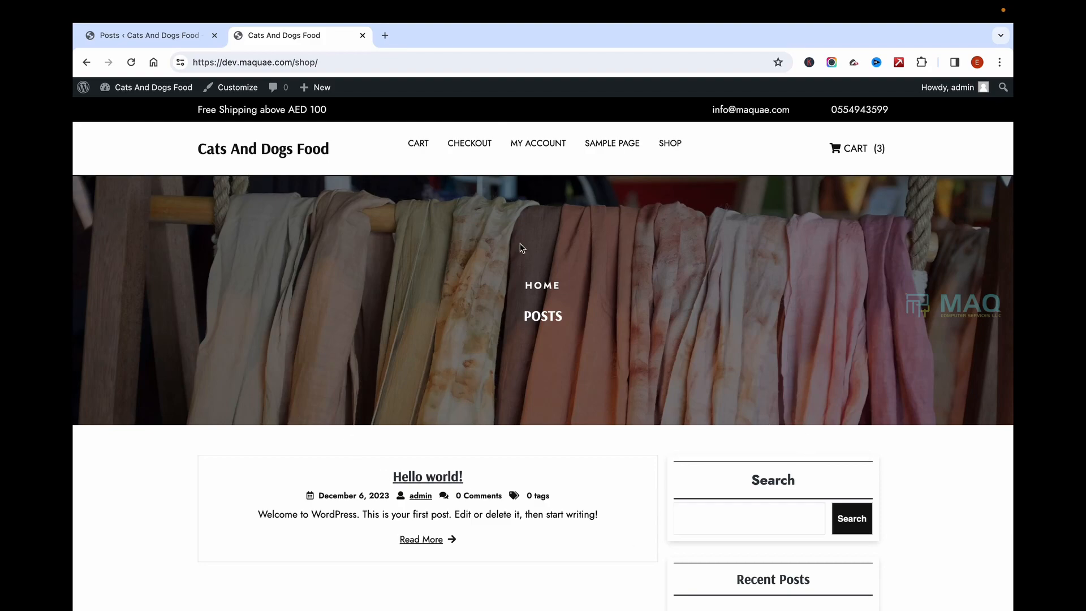
pyautogui.click(171, 41)
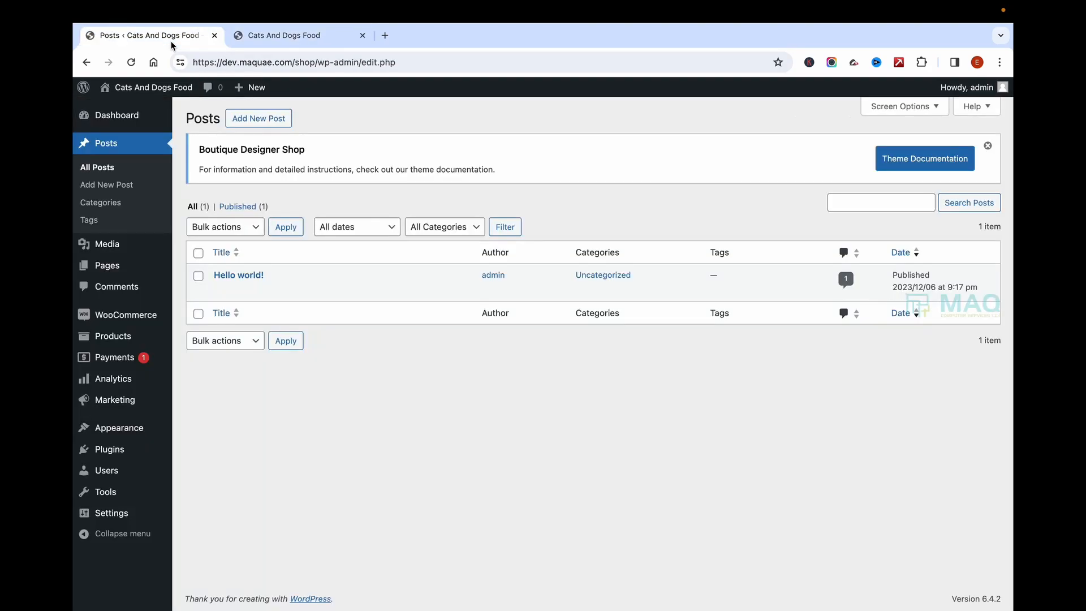
pyautogui.moveTo(128, 262)
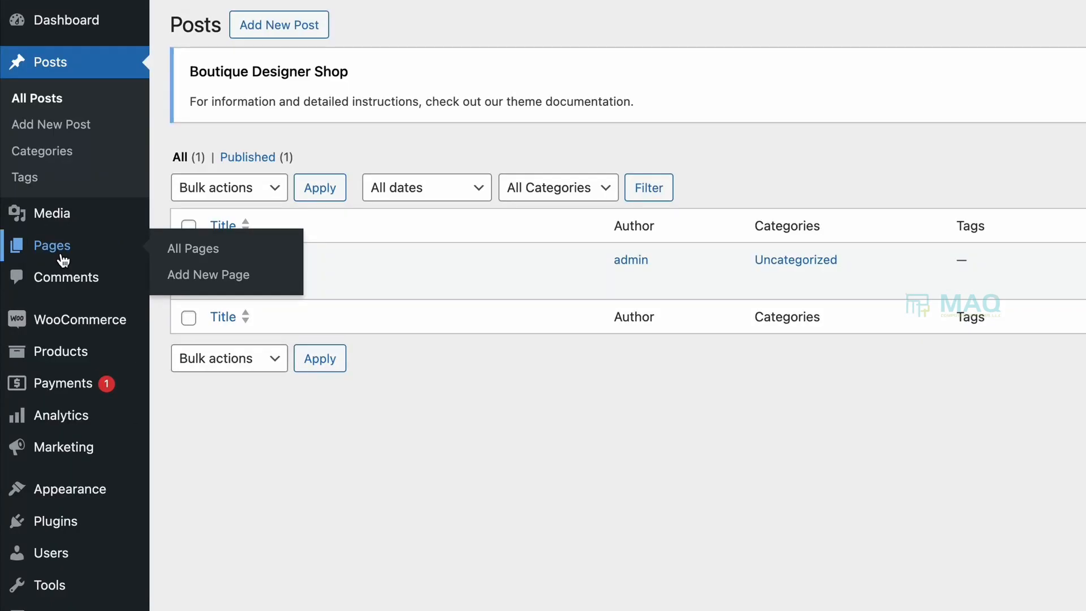
pyautogui.click(206, 281)
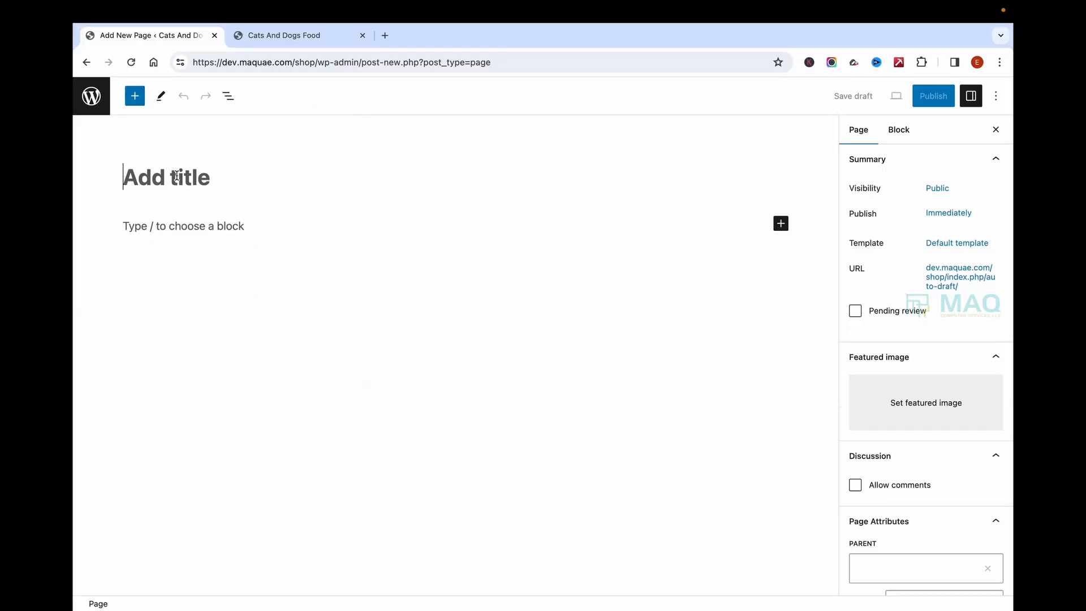
# Step: Title the page 'Homepage Shop' and add a single 100% Columns layout
pyautogui.write('Homepa')
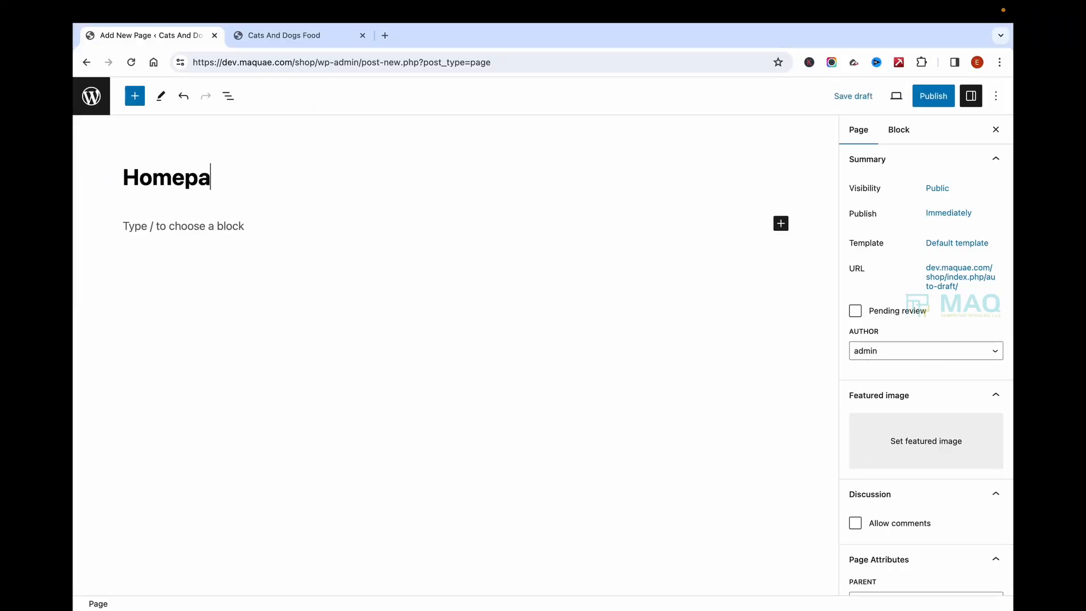
pyautogui.write('ge Shop')
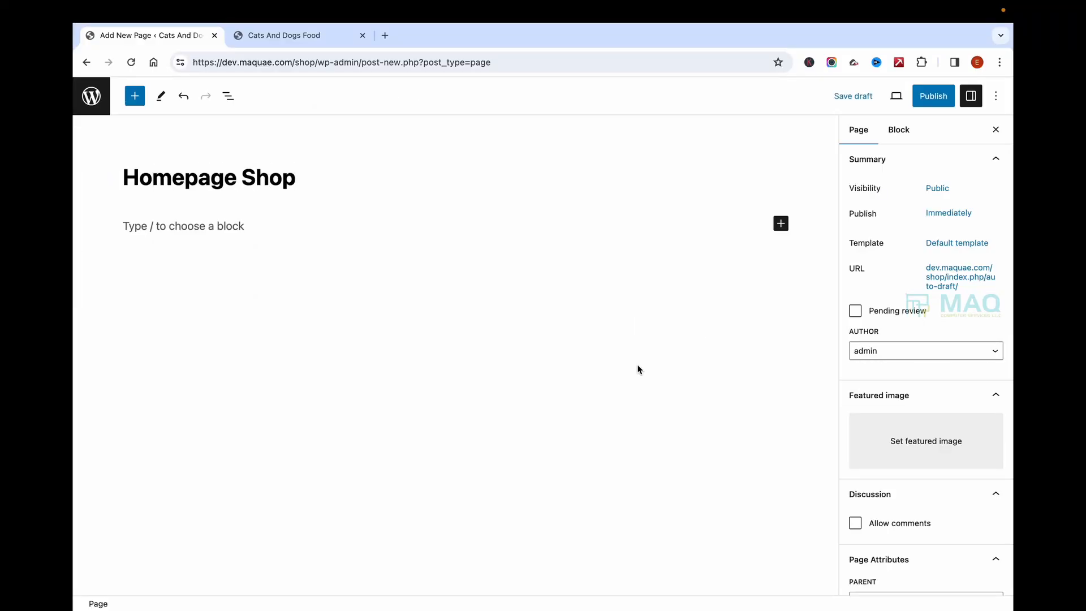
pyautogui.click(254, 225)
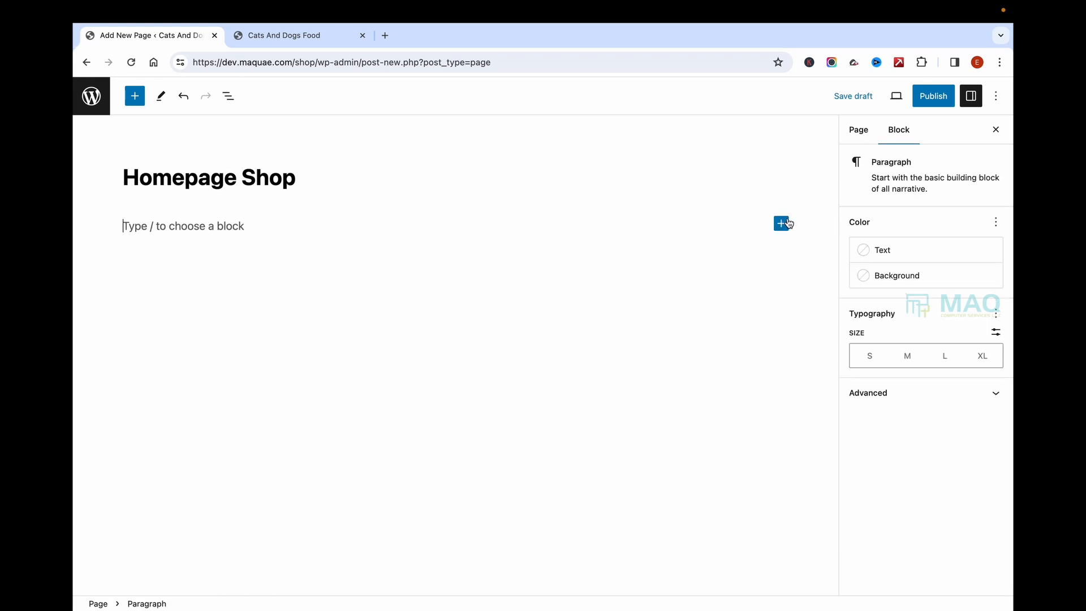
pyautogui.click(781, 223)
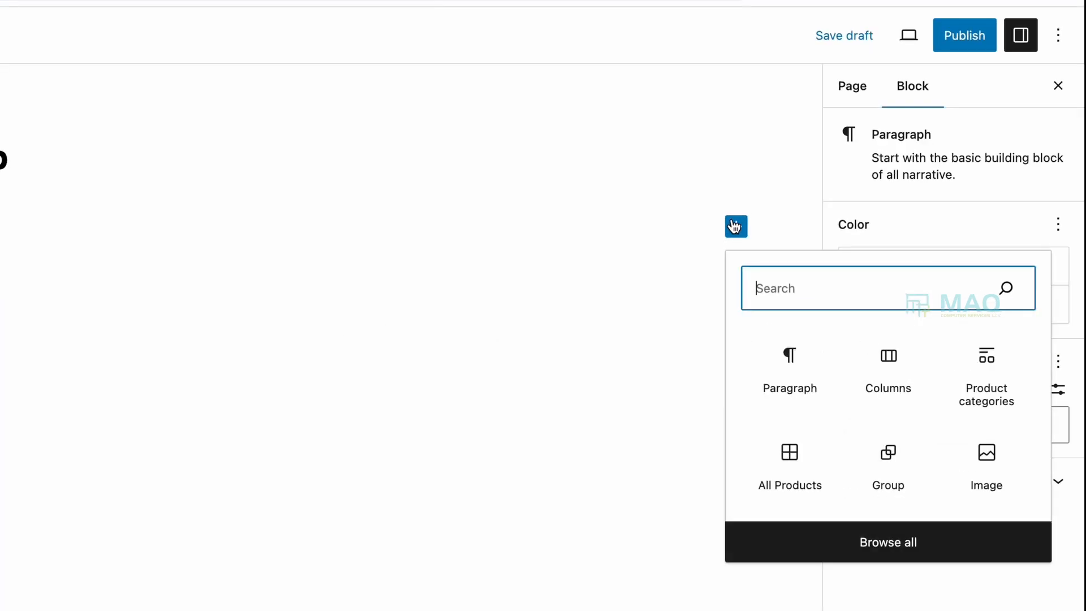
pyautogui.click(894, 370)
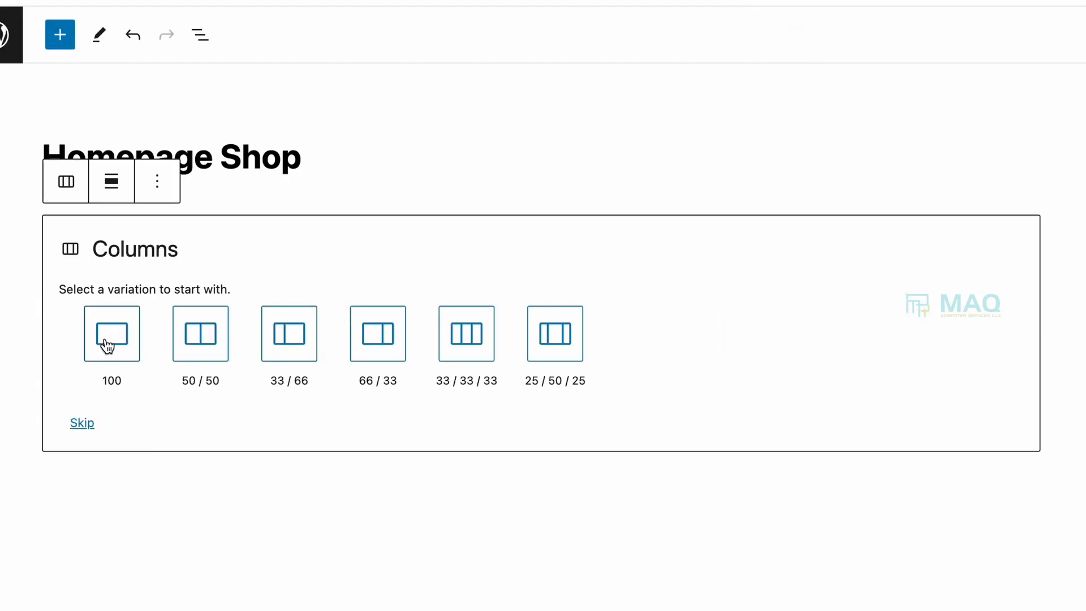
pyautogui.click(107, 345)
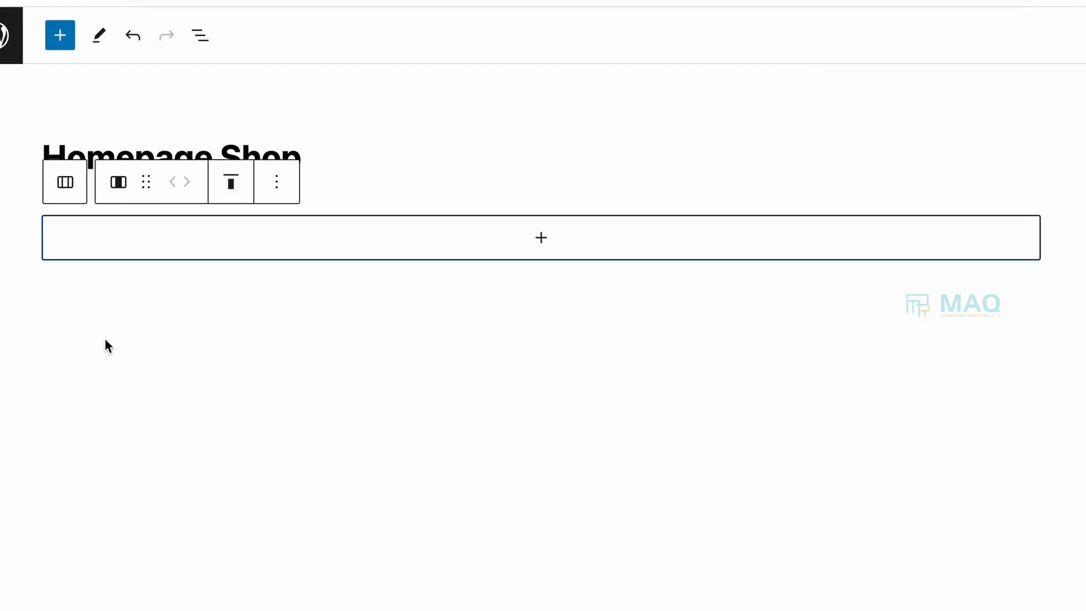
# Step: Place an All Products grid inside the column and bring up publishing
pyautogui.click(545, 240)
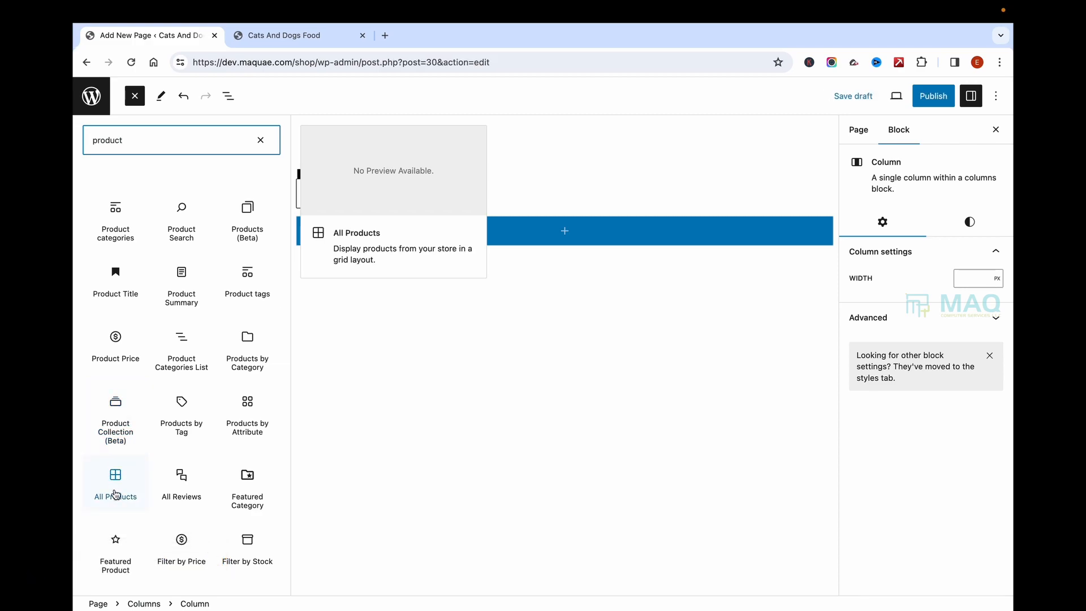
pyautogui.click(116, 491)
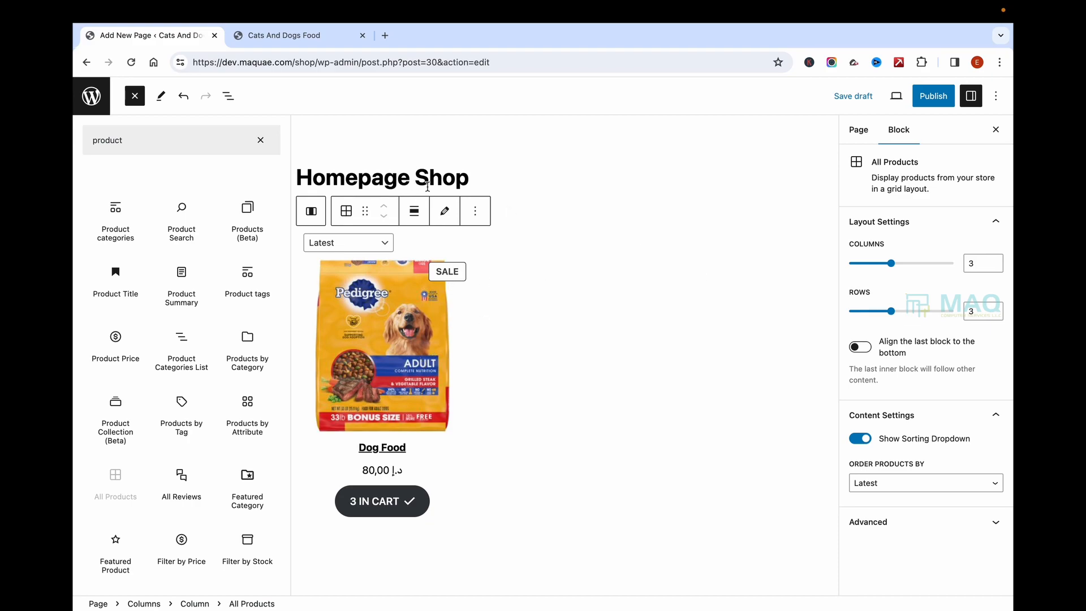
pyautogui.click(931, 97)
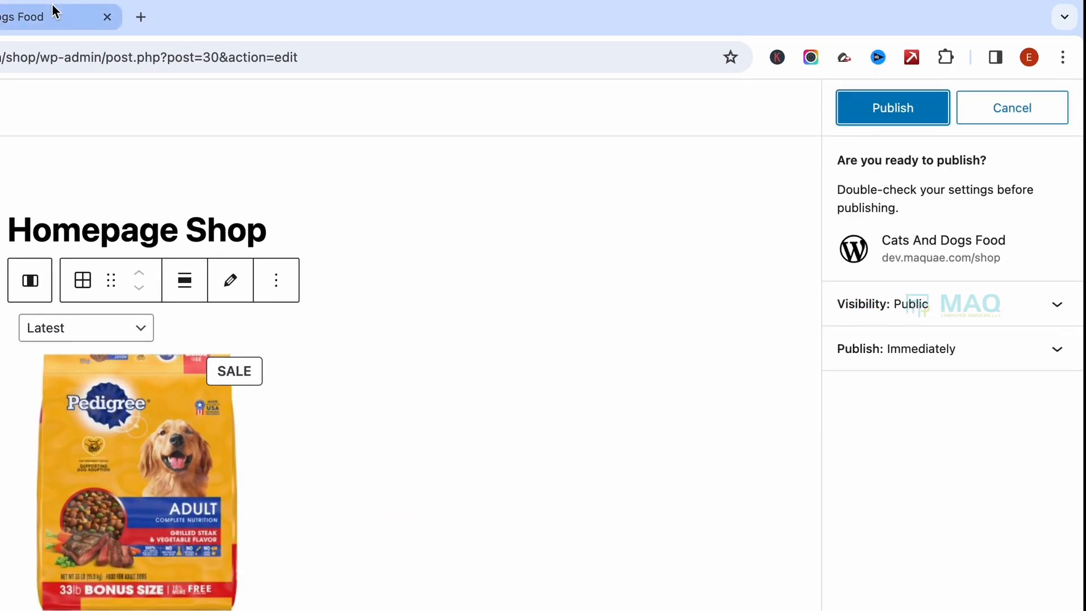
# Step: Publish Homepage Shop, view its live Dog Food grid, and return to the editor
pyautogui.click(888, 98)
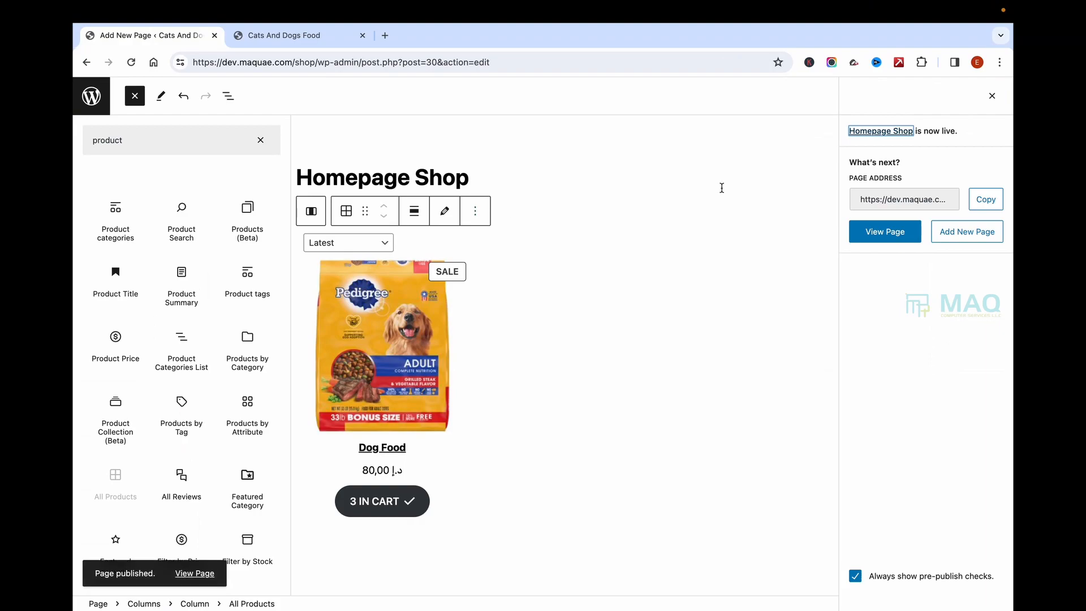
pyautogui.click(897, 233)
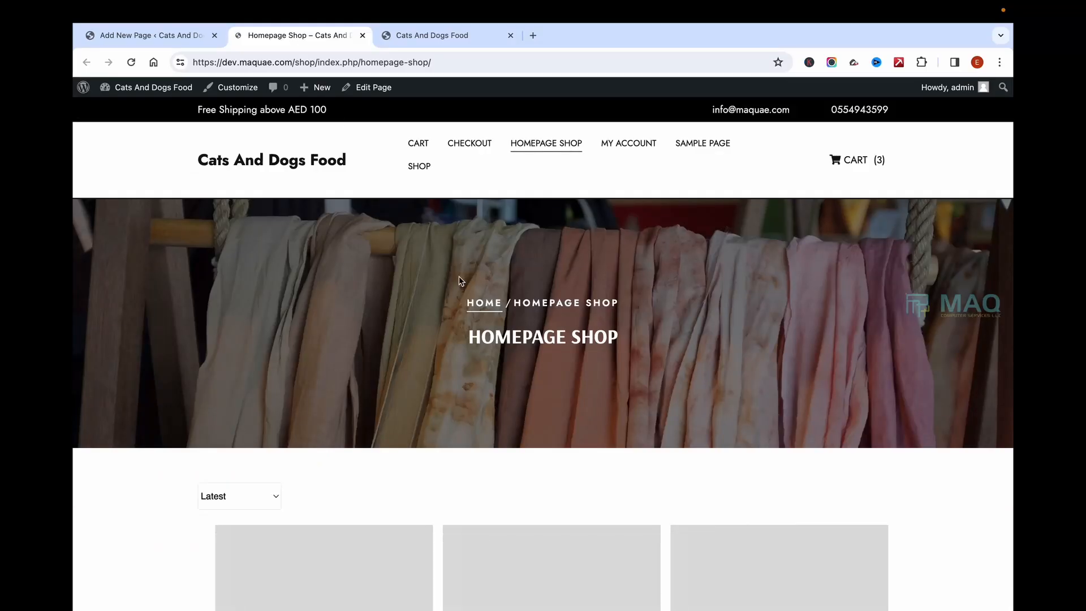
pyautogui.scroll(-5, 538, 408)
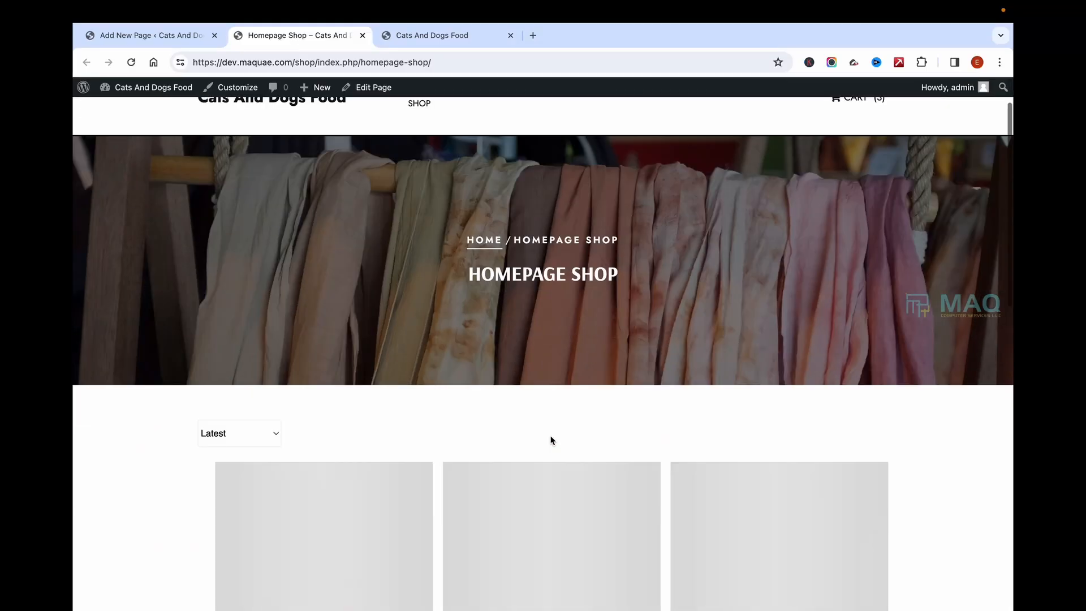
pyautogui.scroll(4, 542, 328)
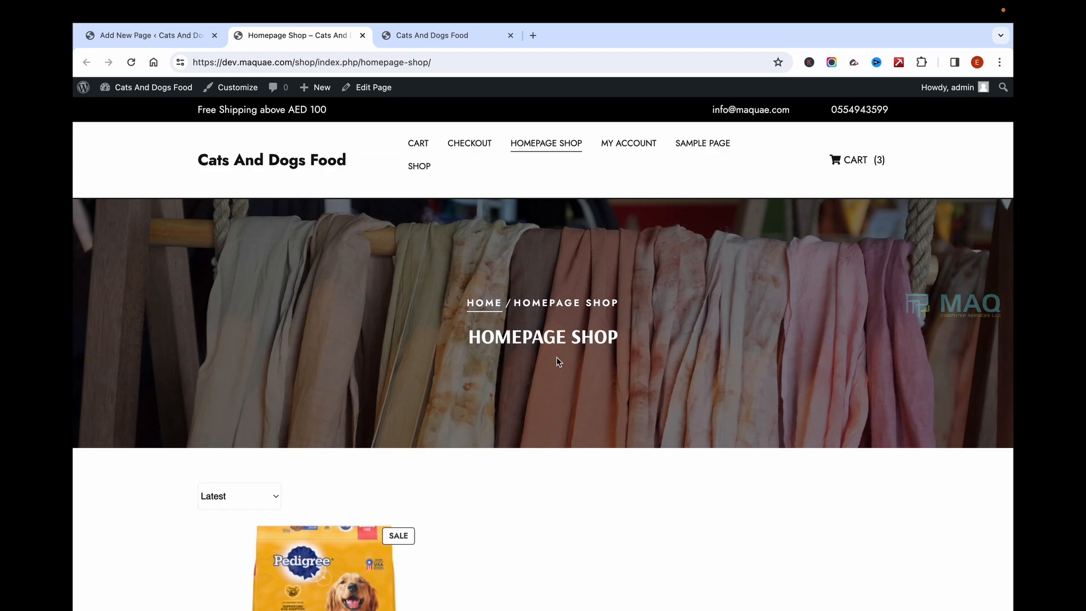
pyautogui.scroll(-5, 640, 352)
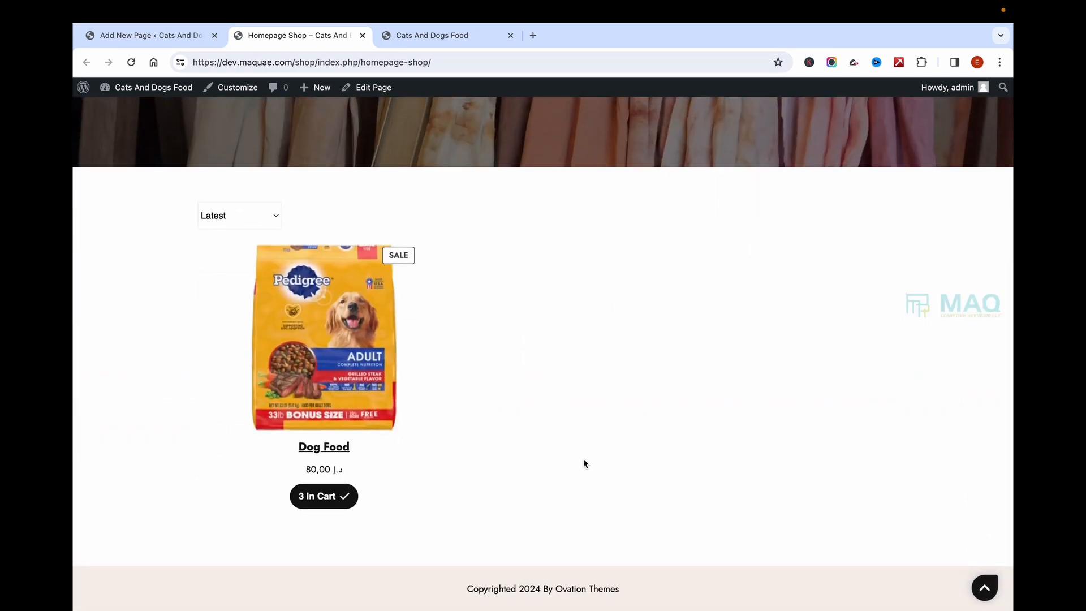
pyautogui.click(174, 37)
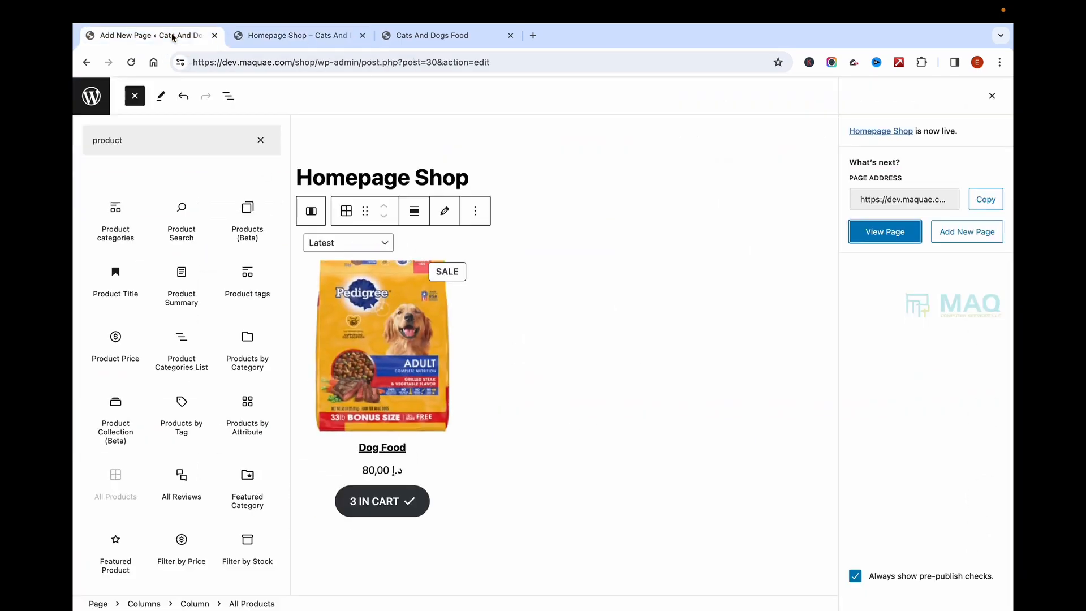
# Step: Leave the editor for the admin and confirm four published products are listed
pyautogui.click(91, 100)
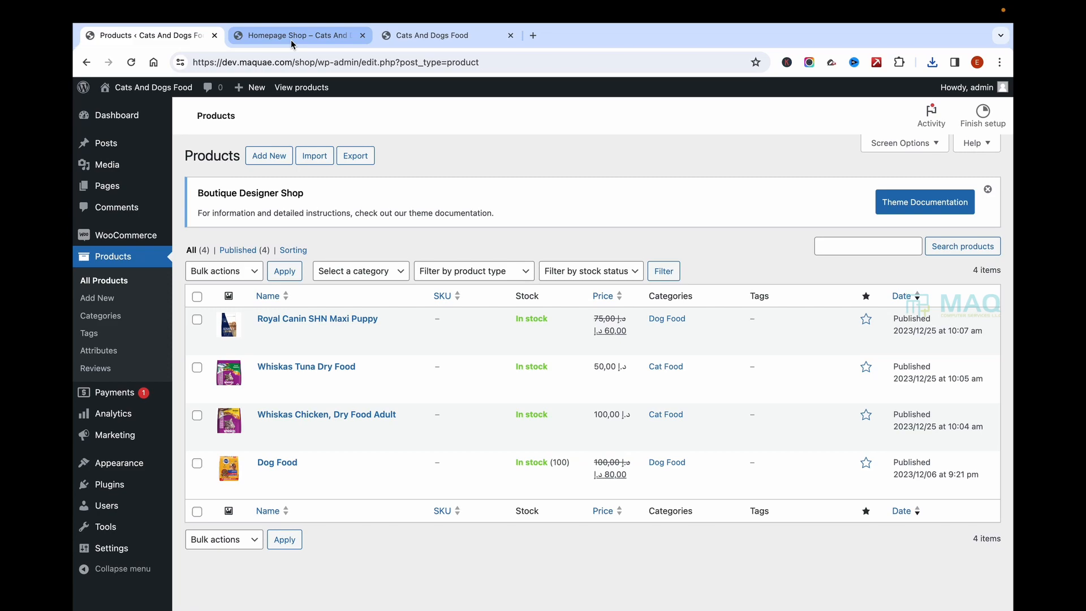
pyautogui.click(292, 44)
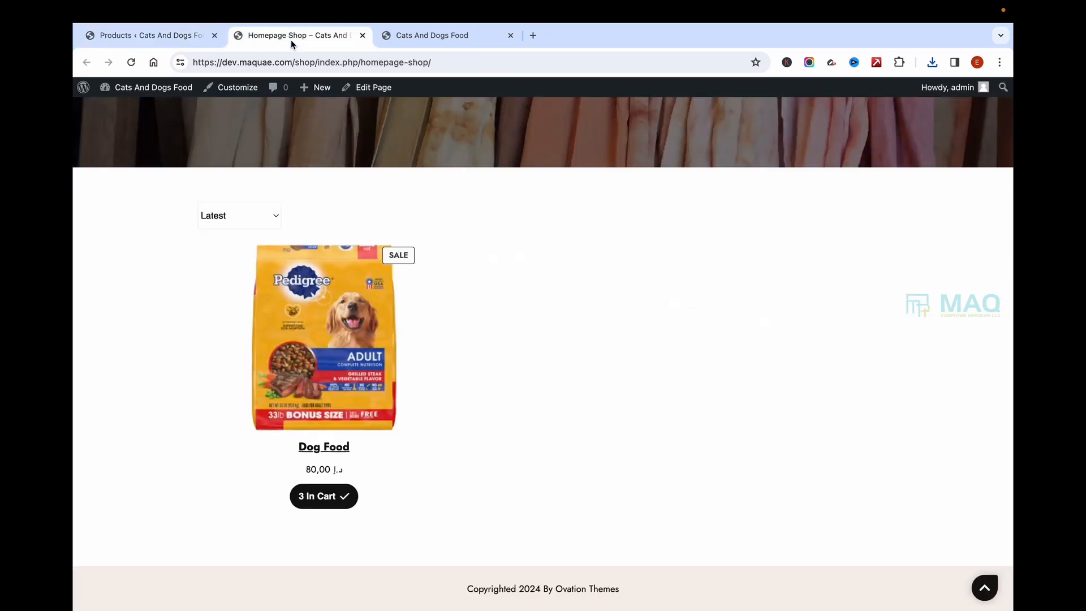
pyautogui.scroll(5, 303, 152)
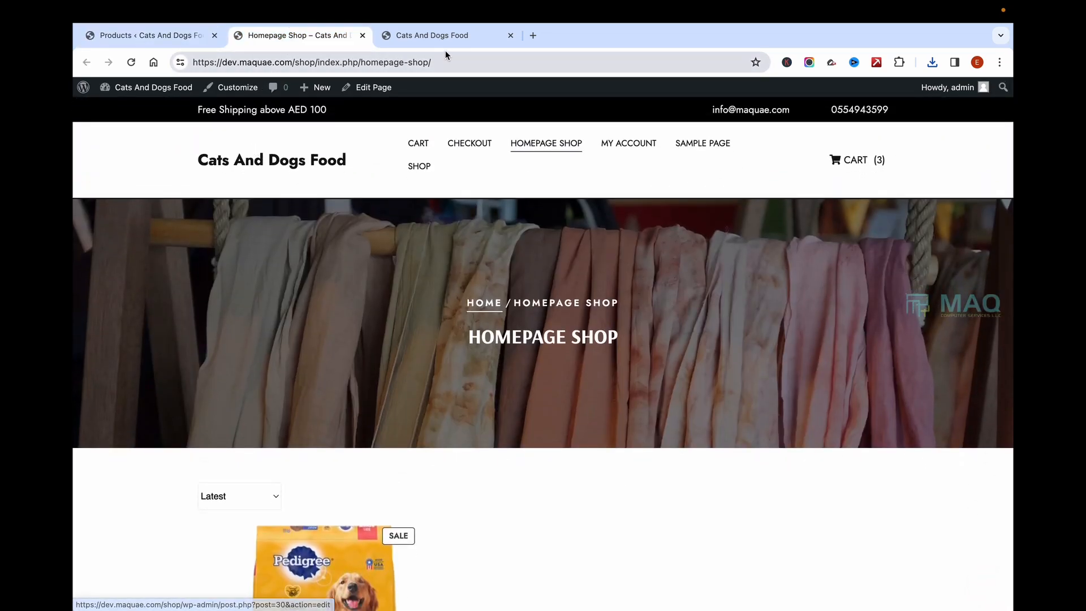
pyautogui.click(219, 87)
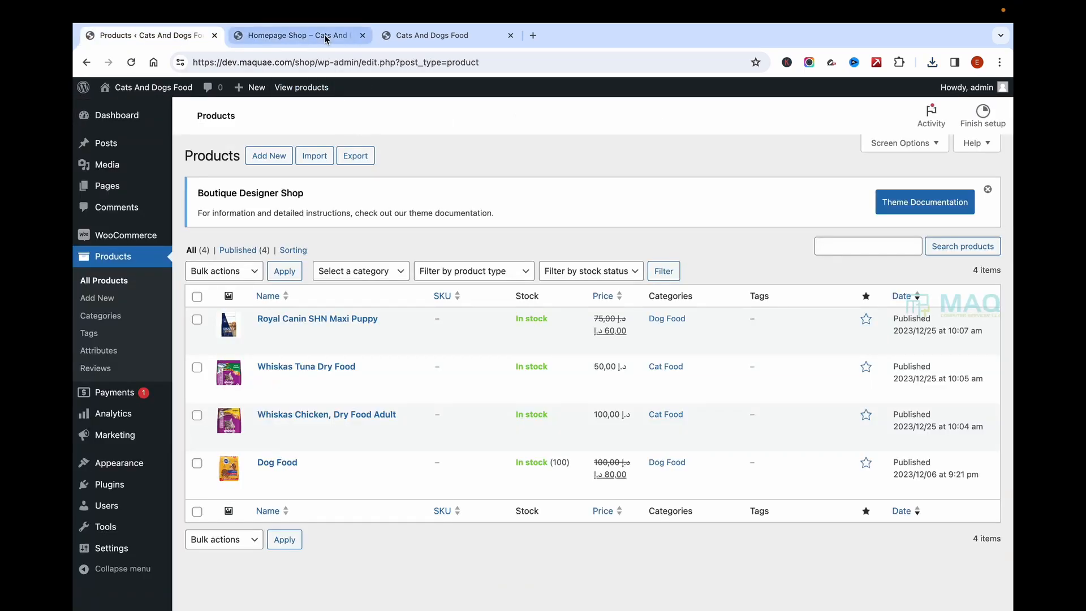
# Step: Scroll the reloaded live Homepage Shop grid to confirm all four products appear
pyautogui.click(324, 36)
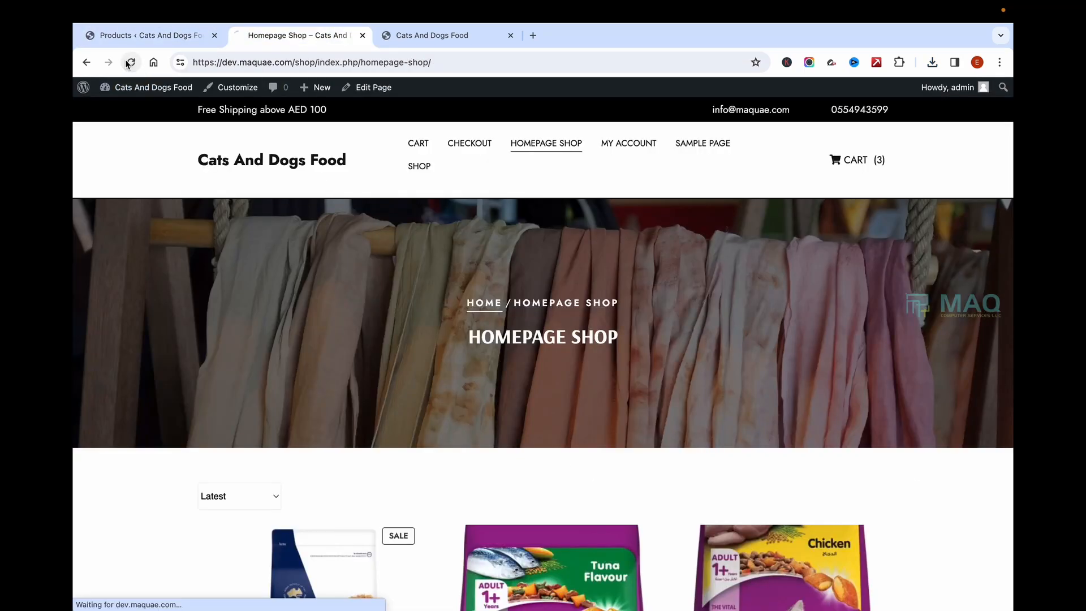
pyautogui.scroll(-2, 519, 388)
pyautogui.scroll(-10, 498, 305)
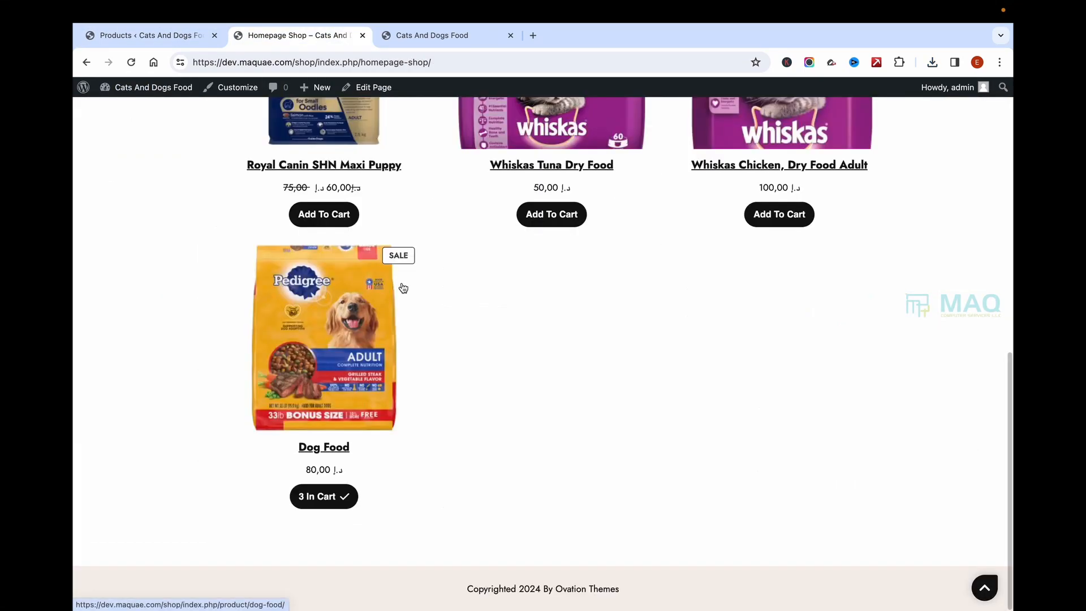
pyautogui.scroll(5, 402, 287)
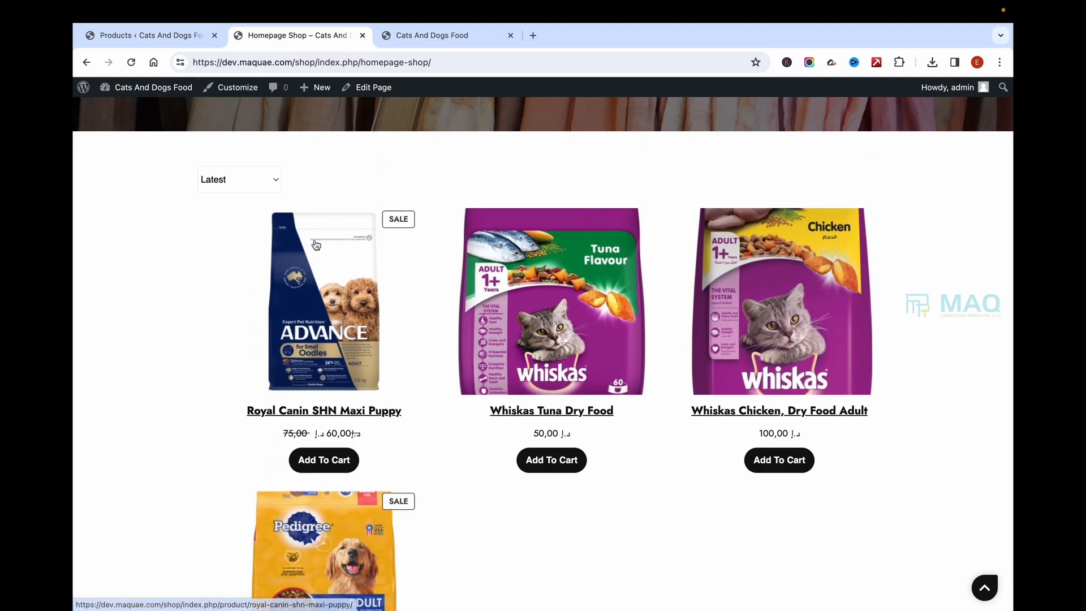
pyautogui.scroll(5, 316, 244)
pyautogui.scroll(-5, 614, 440)
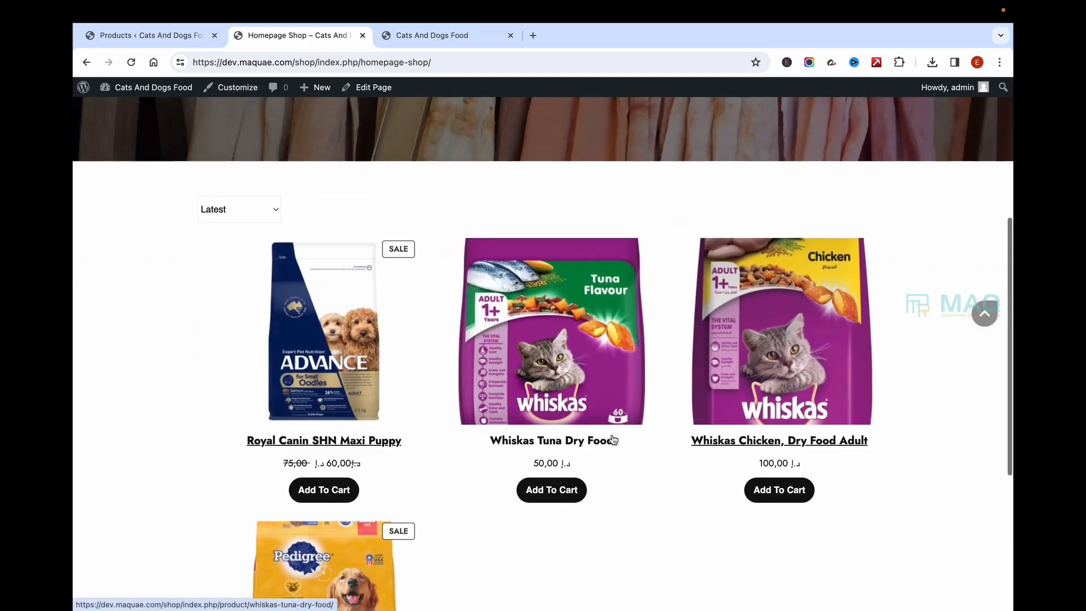
pyautogui.scroll(-3, 614, 439)
pyautogui.scroll(8, 613, 440)
pyautogui.scroll(-4, 388, 321)
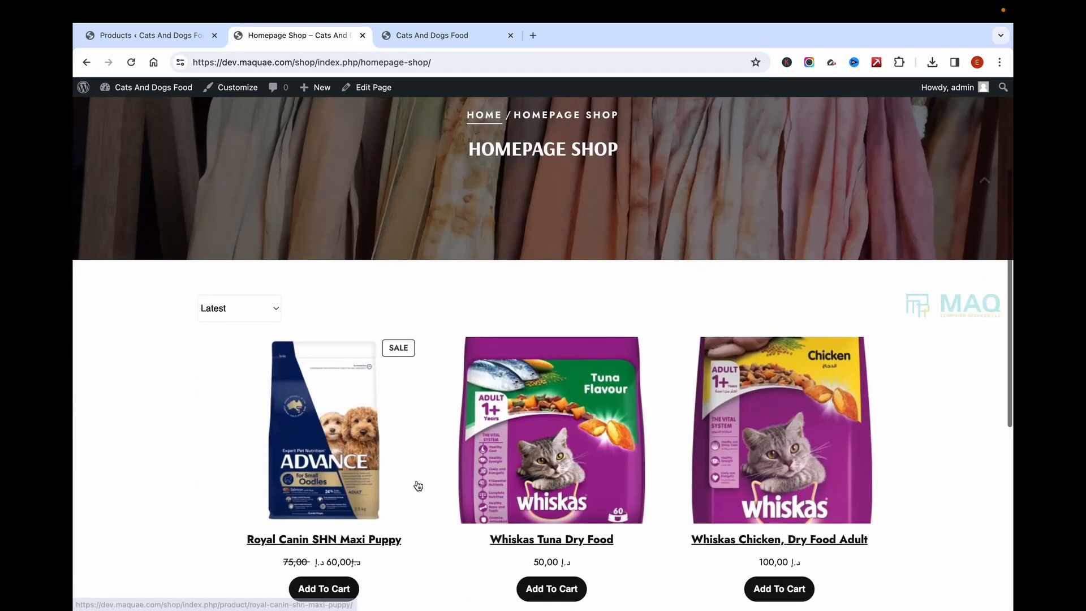
pyautogui.scroll(-1, 419, 487)
pyautogui.scroll(2, 687, 342)
pyautogui.scroll(-4, 686, 342)
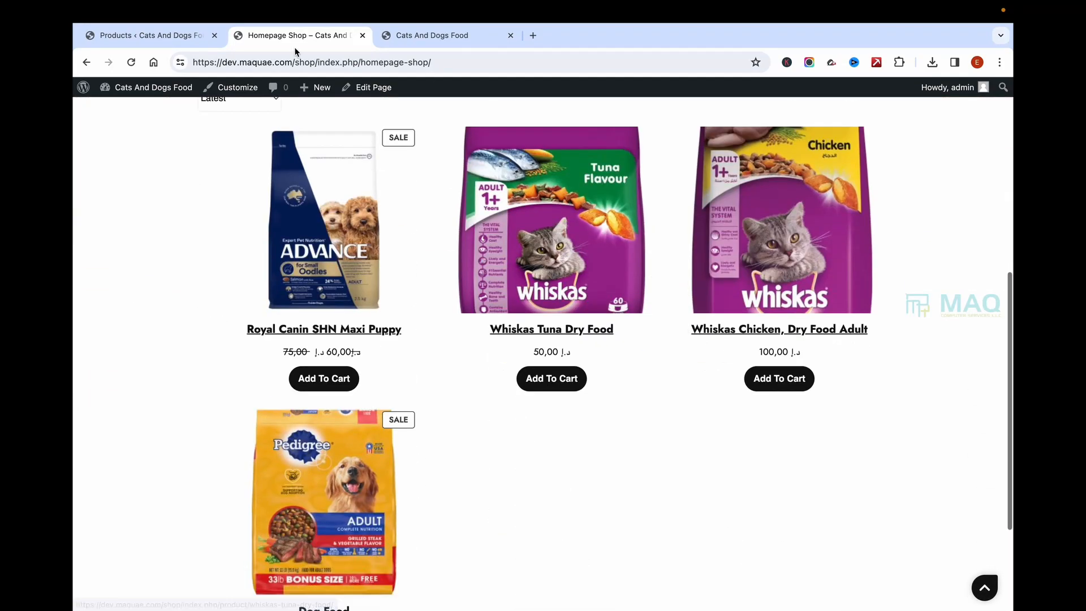
pyautogui.click(168, 37)
# Step: Open and scroll the site's front page on the storefront tab
pyautogui.moveTo(144, 461)
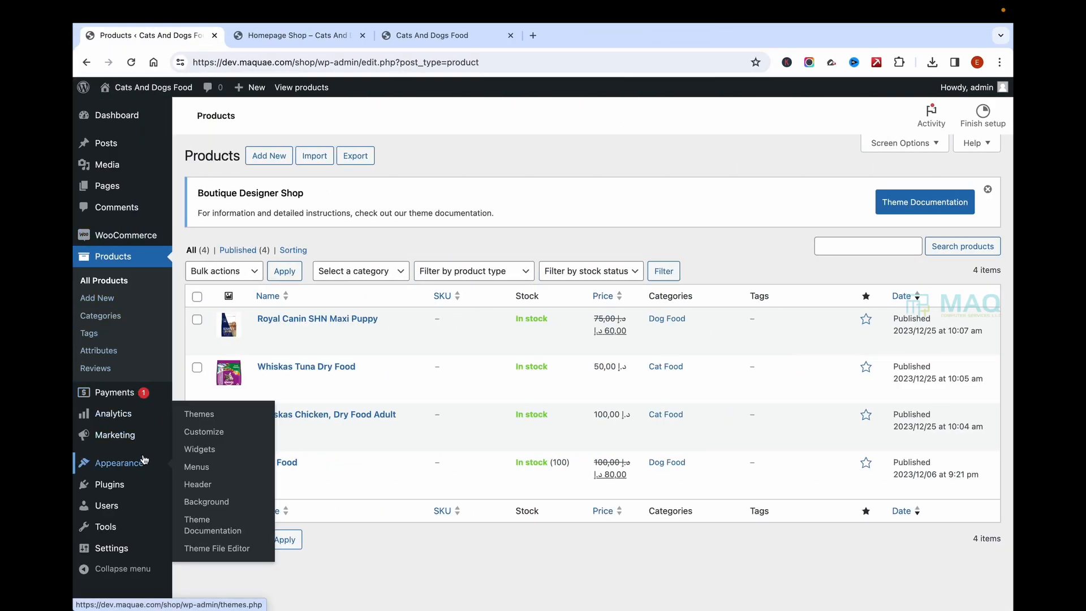
pyautogui.click(317, 36)
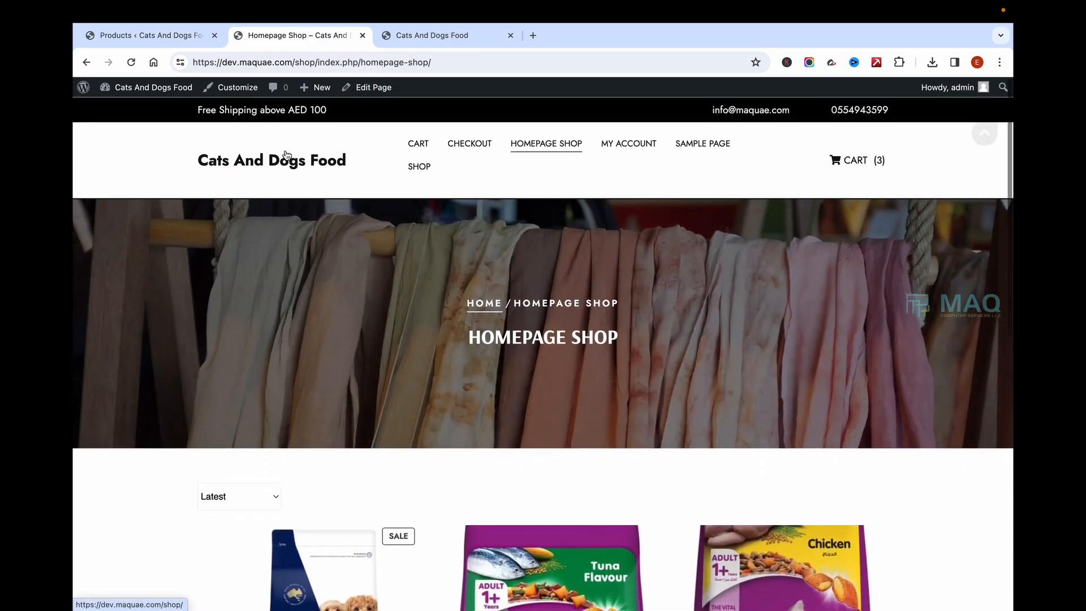
pyautogui.click(275, 167)
pyautogui.scroll(-5, 418, 372)
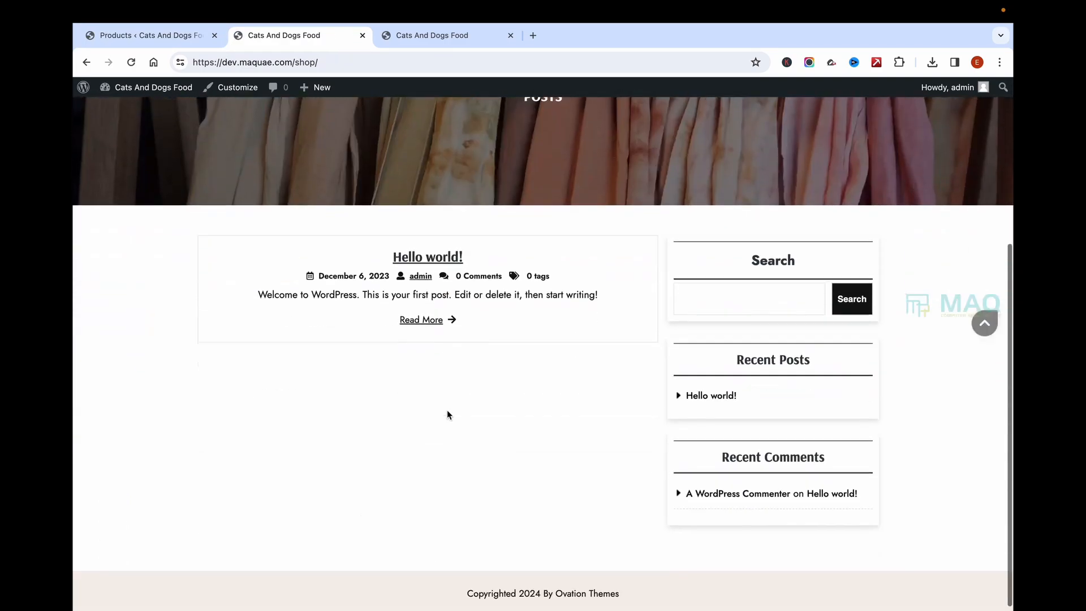
pyautogui.scroll(5, 449, 453)
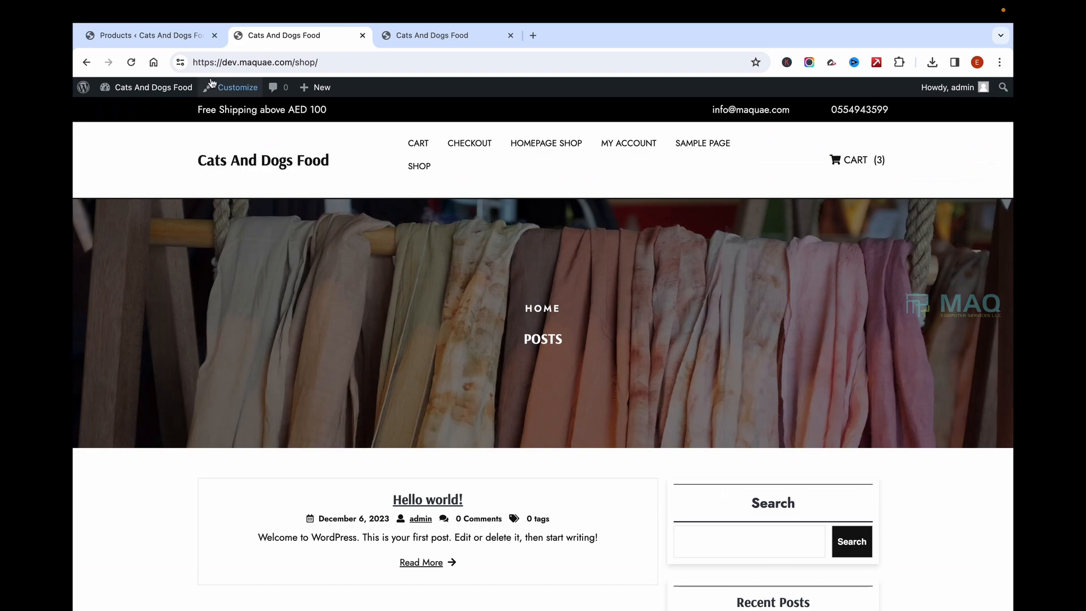
# Step: Back in the admin, open Appearance > Customize
pyautogui.click(181, 37)
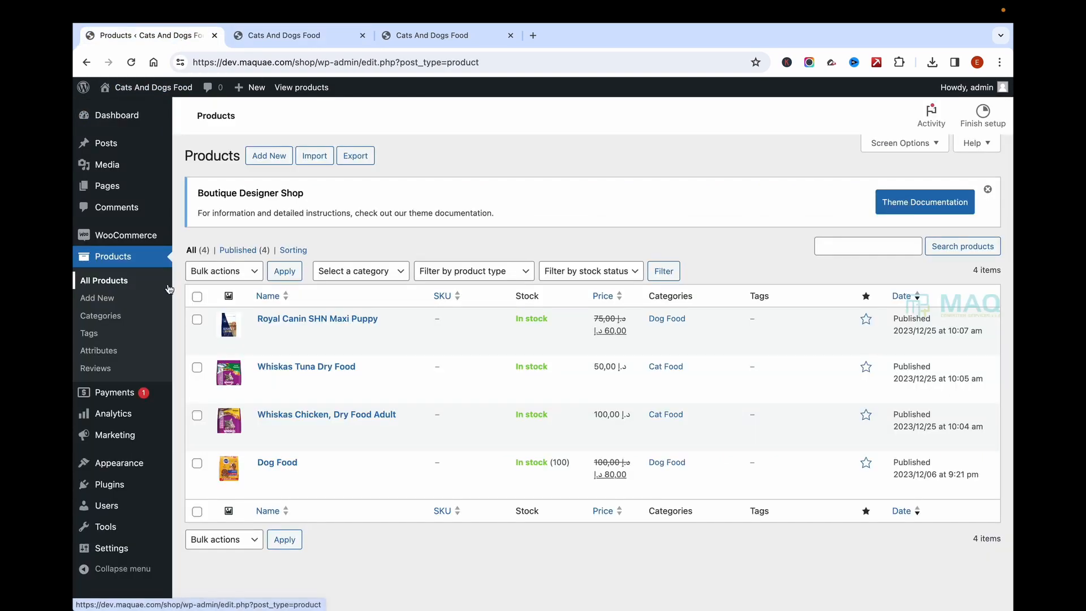
pyautogui.moveTo(130, 472)
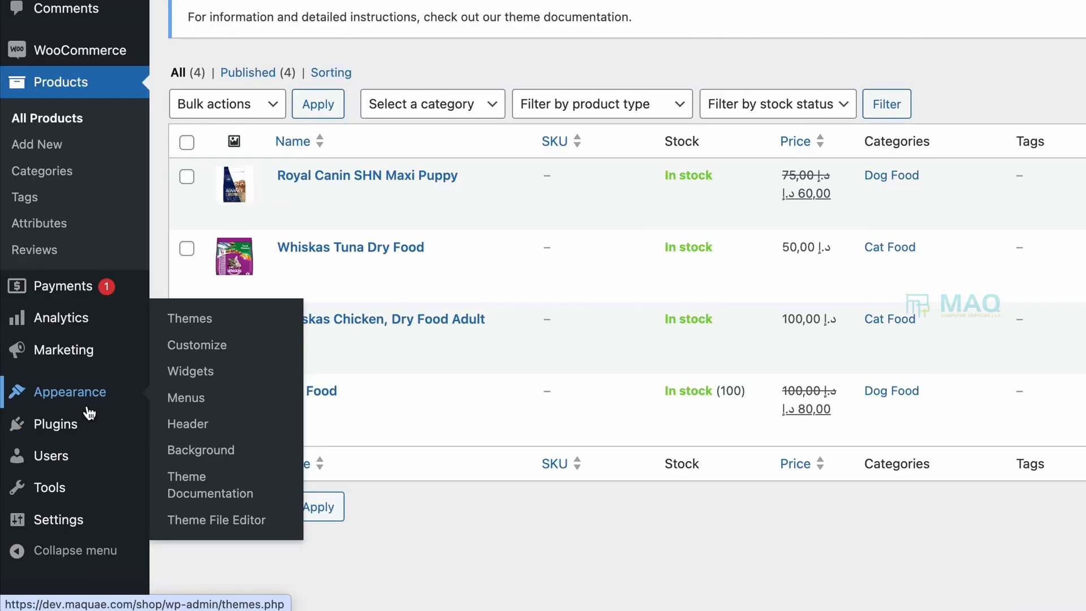
pyautogui.click(211, 345)
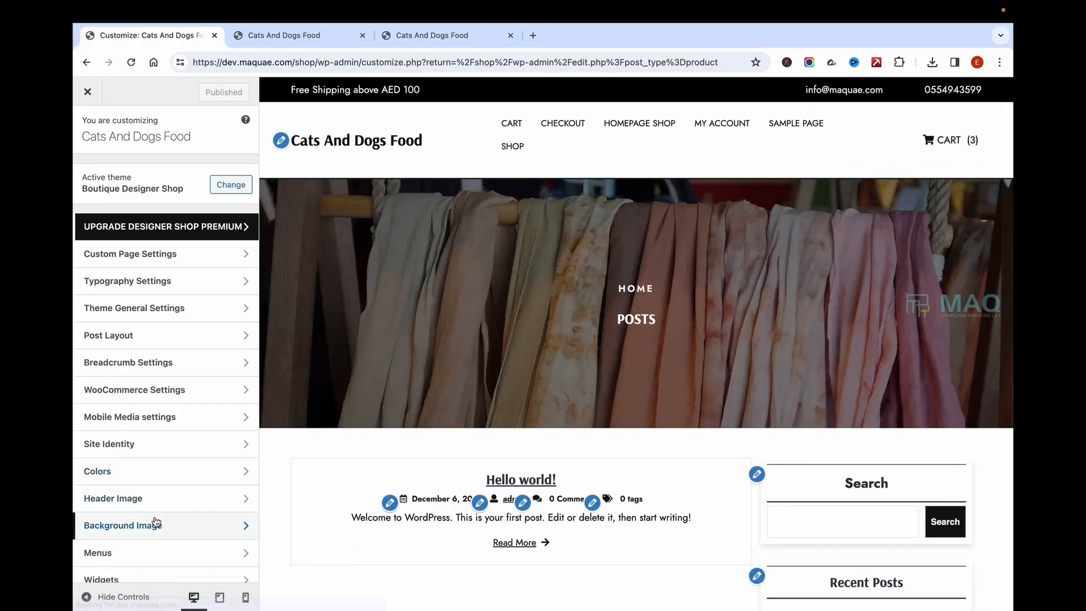
# Step: In Homepage Settings choose 'A static page' with Homepage Shop as homepage, and publish
pyautogui.scroll(-3, 150, 520)
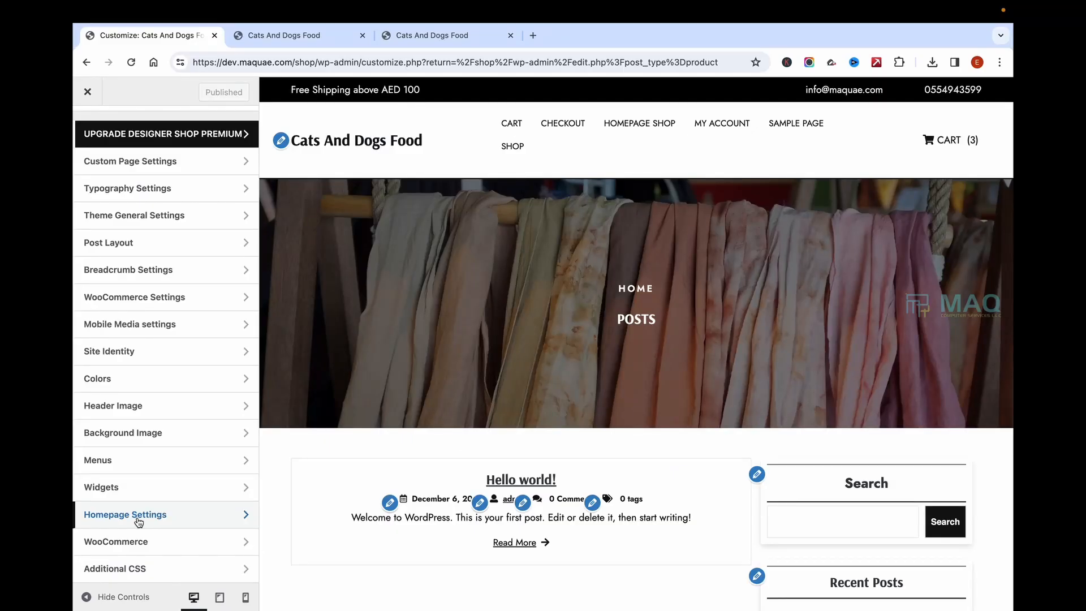
pyautogui.click(138, 516)
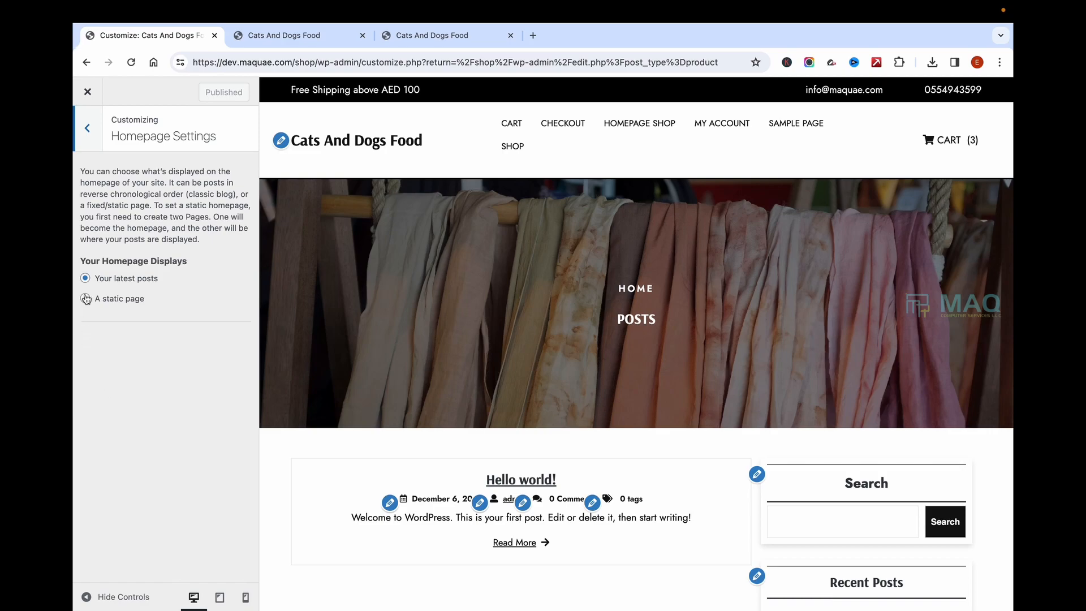
pyautogui.click(86, 298)
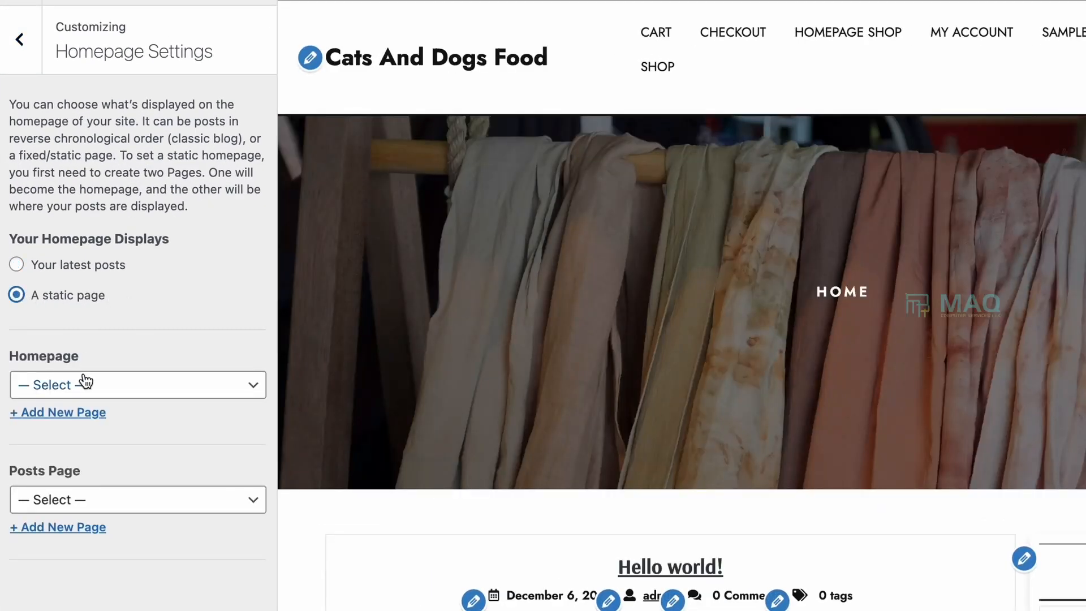
pyautogui.click(85, 386)
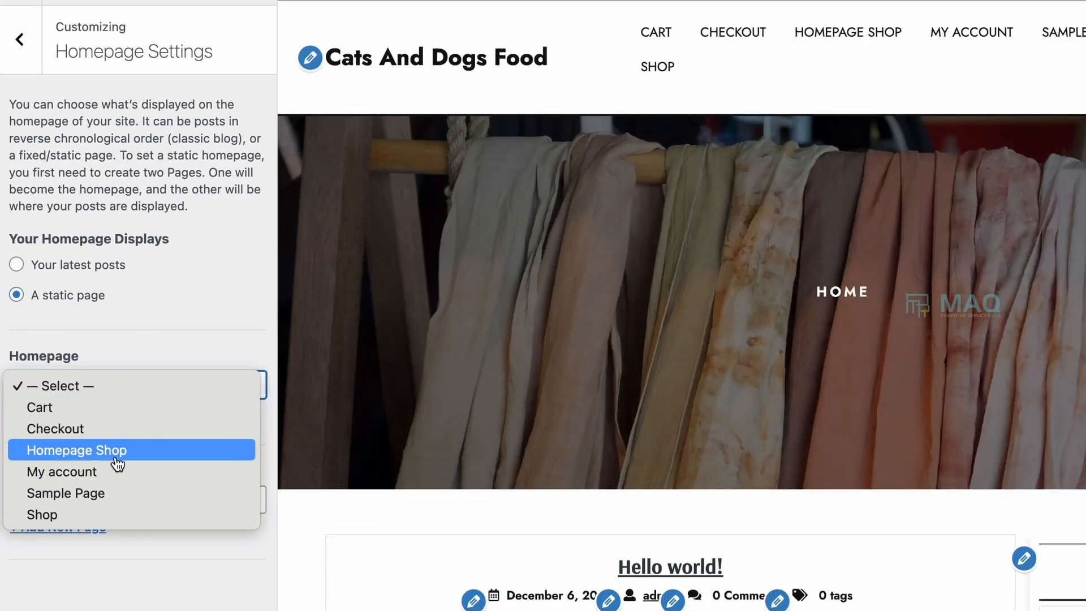
pyautogui.click(61, 453)
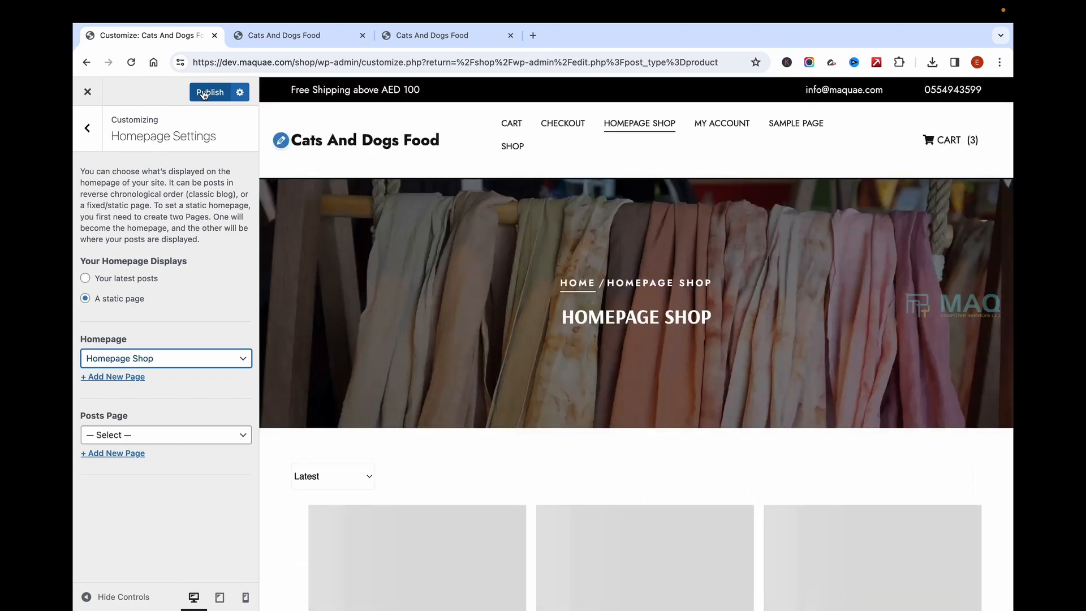
pyautogui.click(207, 50)
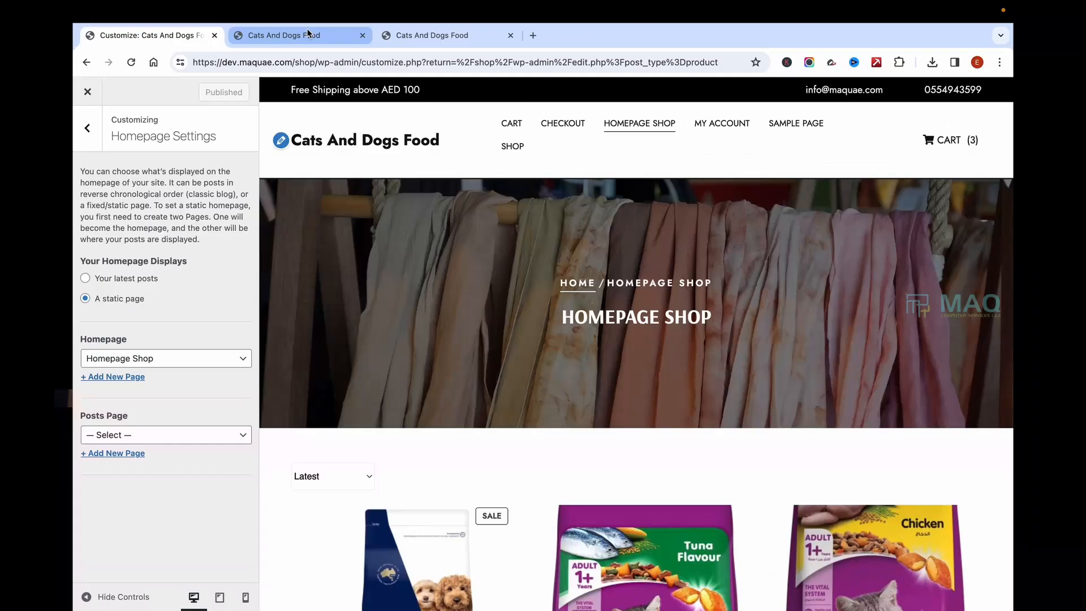
# Step: Scroll through the product grid on the live storefront homepage
pyautogui.click(312, 18)
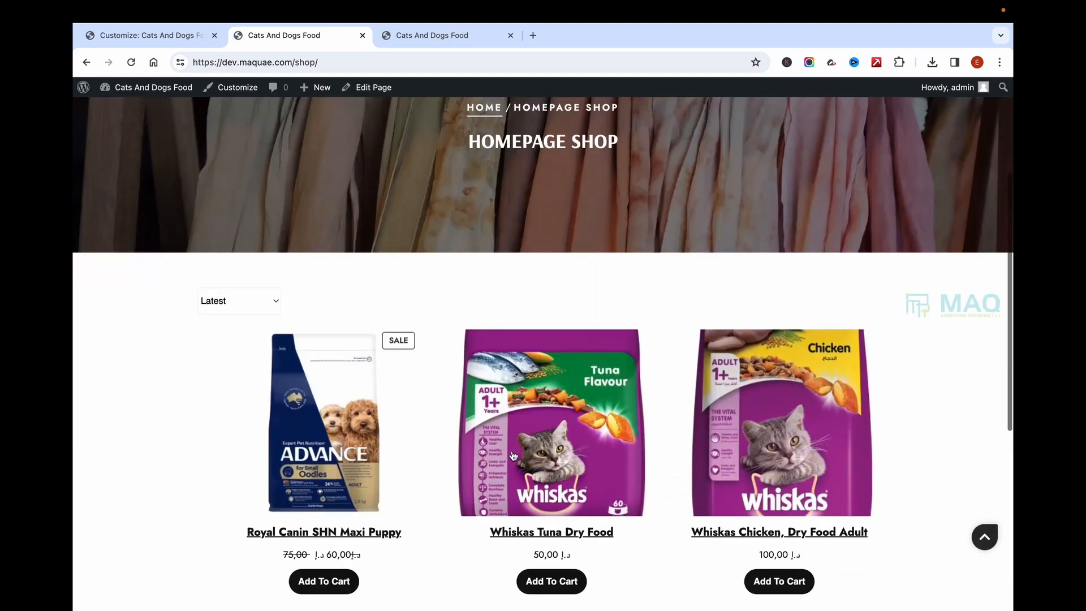
pyautogui.scroll(-6, 502, 376)
pyautogui.scroll(7, 541, 331)
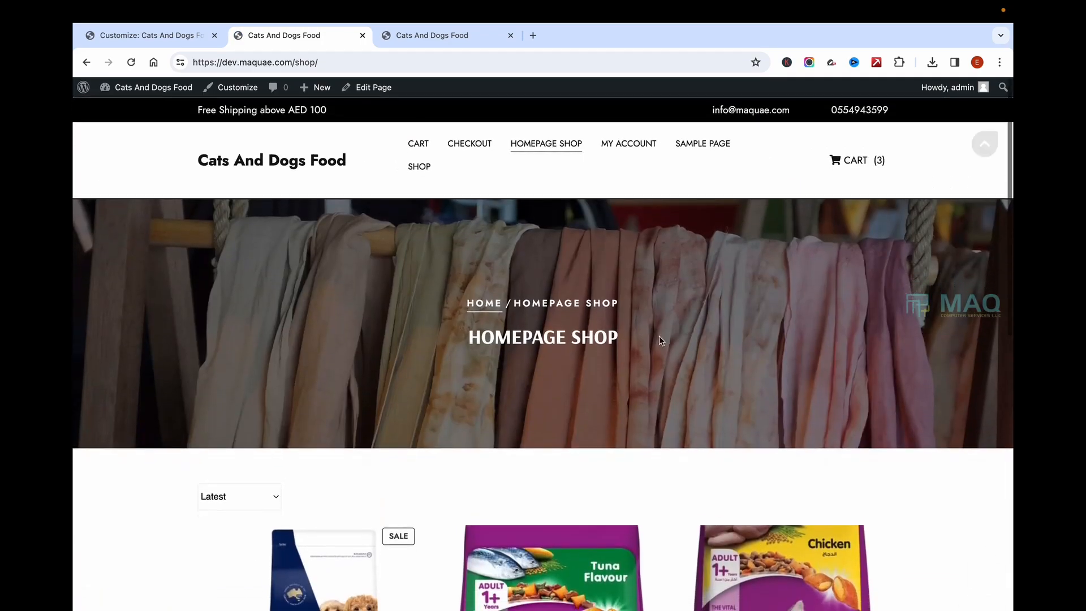
pyautogui.scroll(-6, 660, 335)
pyautogui.scroll(7, 660, 334)
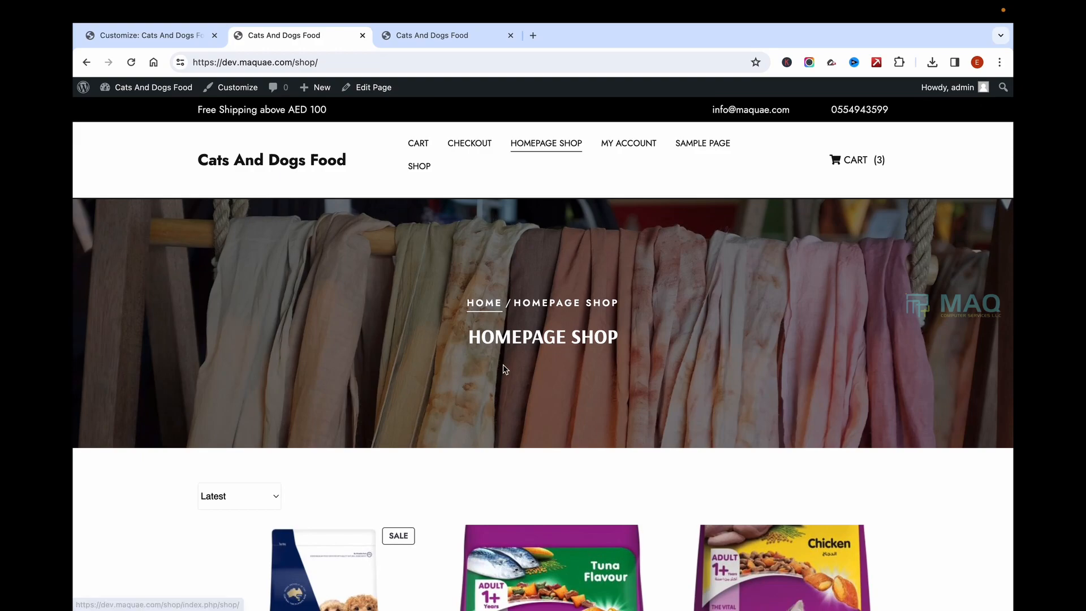
pyautogui.scroll(-6, 504, 368)
pyautogui.scroll(8, 570, 505)
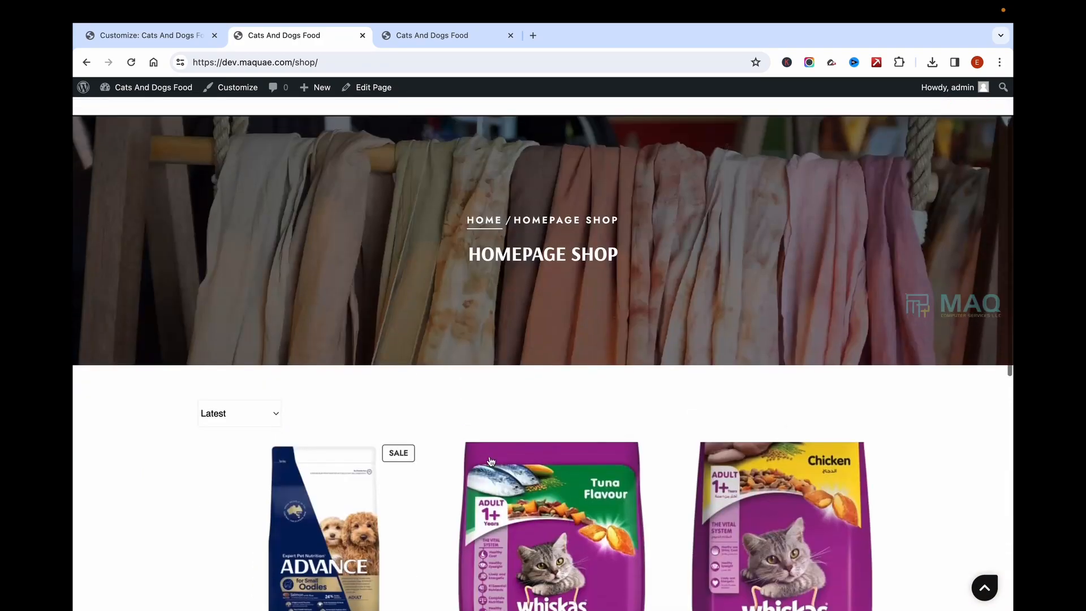
pyautogui.scroll(-3, 267, 417)
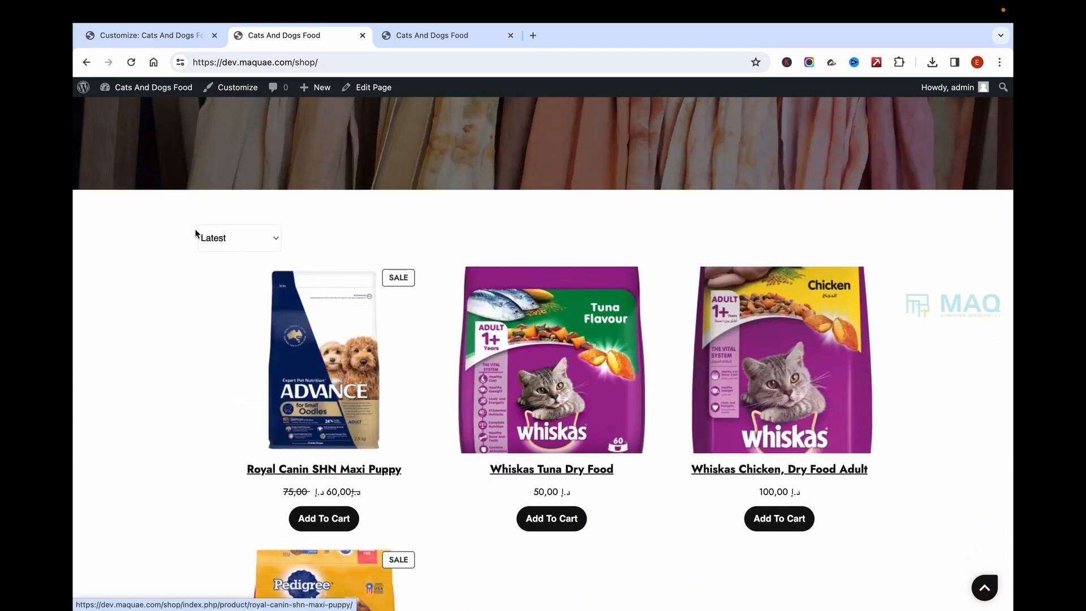
# Step: Sort the products by 'Price: low to high', then back to 'Latest'
pyautogui.click(237, 238)
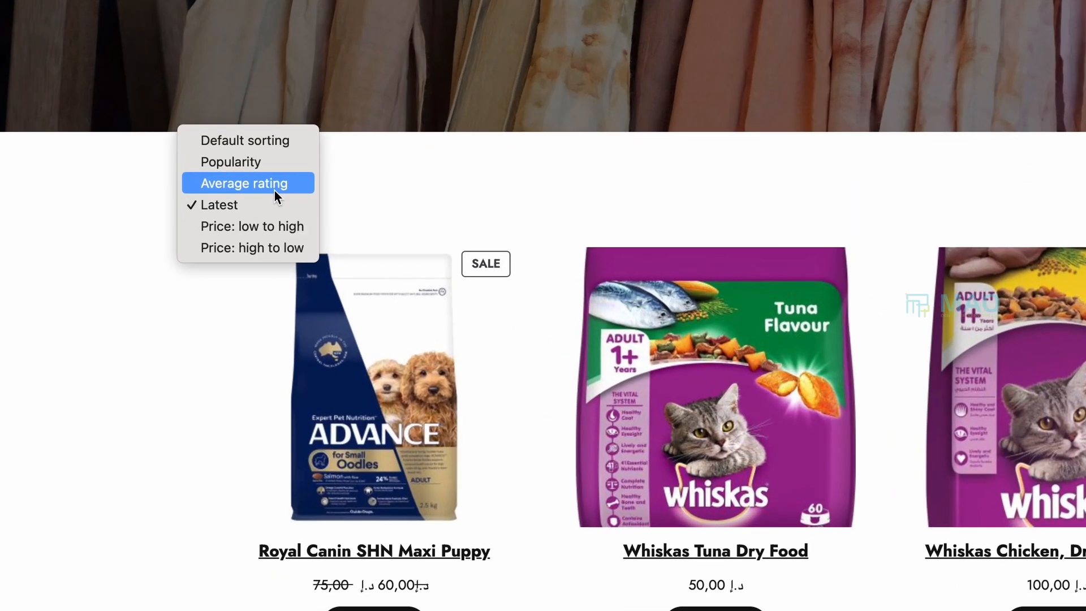
pyautogui.click(248, 253)
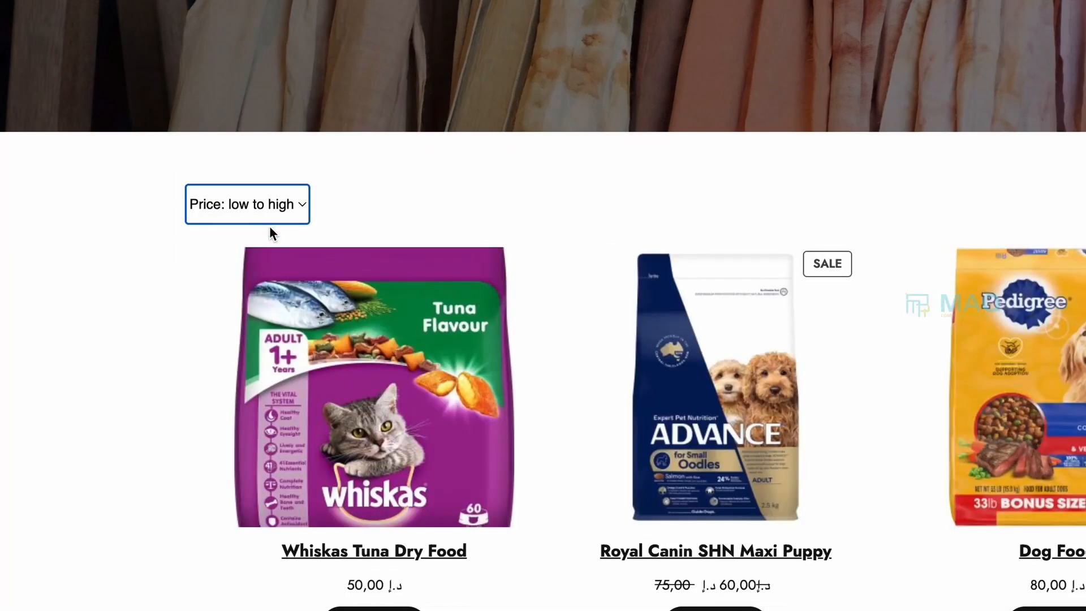
pyautogui.click(299, 208)
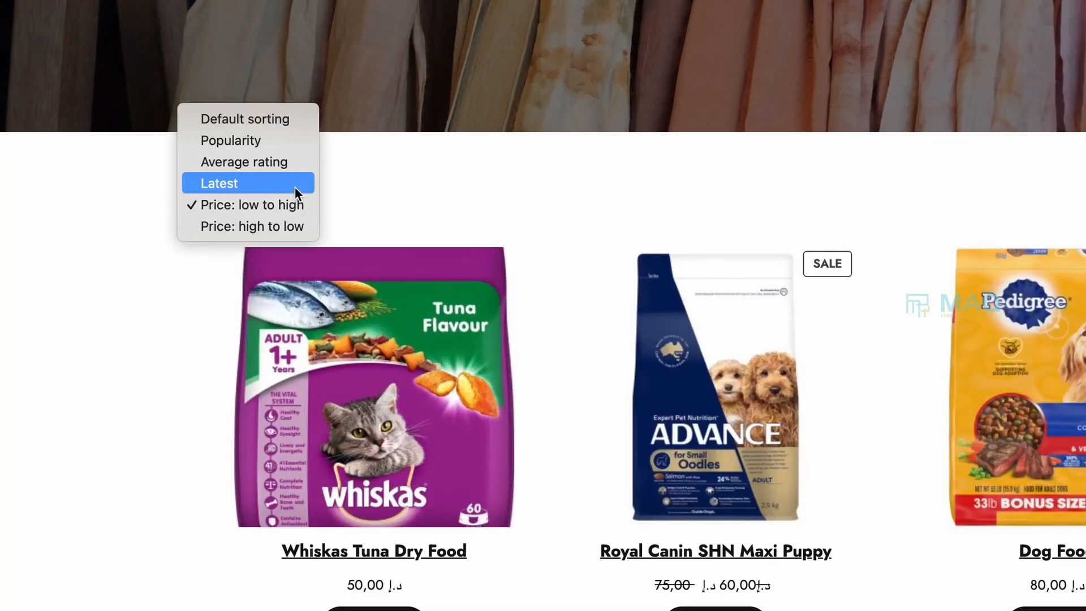
pyautogui.click(255, 184)
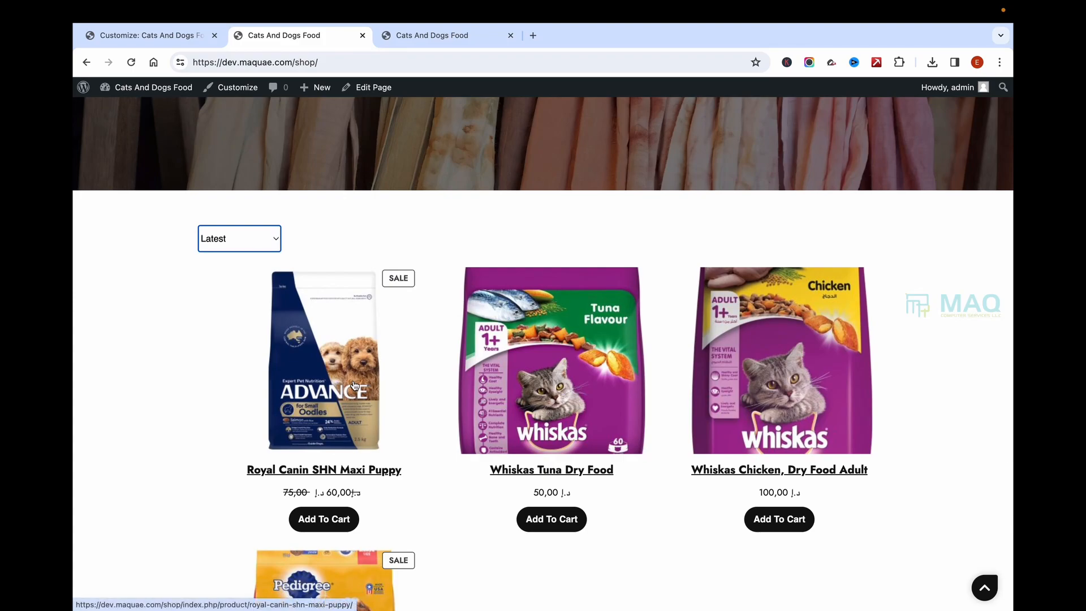
# Step: Open the Royal Canin SHN Maxi Puppy product page and select its Related products heading
pyautogui.click(355, 386)
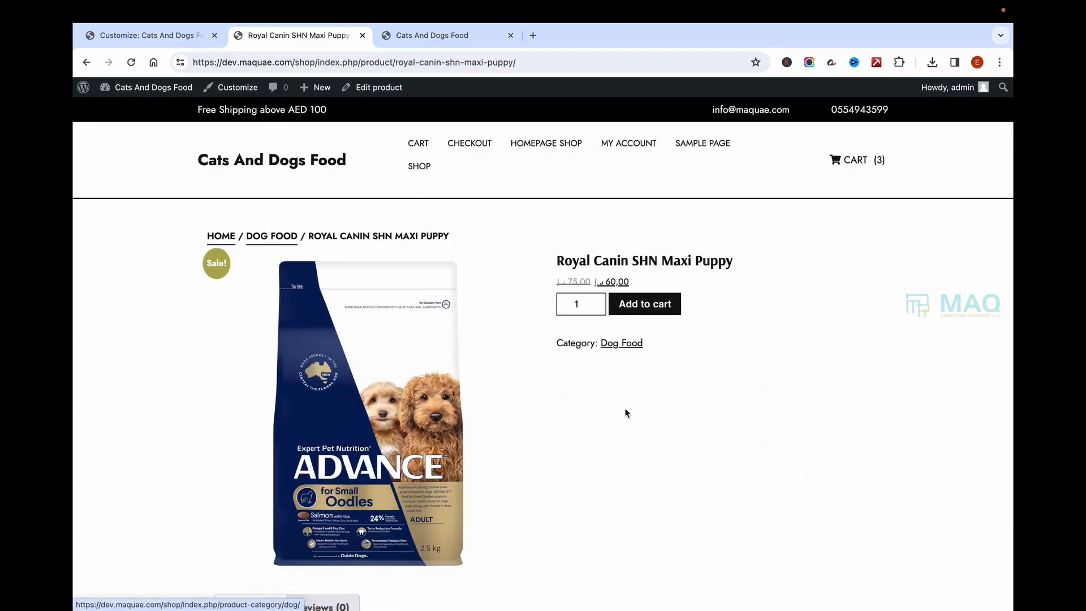
pyautogui.scroll(-3, 626, 412)
pyautogui.scroll(-1, 626, 412)
pyautogui.scroll(4, 625, 413)
pyautogui.scroll(-7, 625, 412)
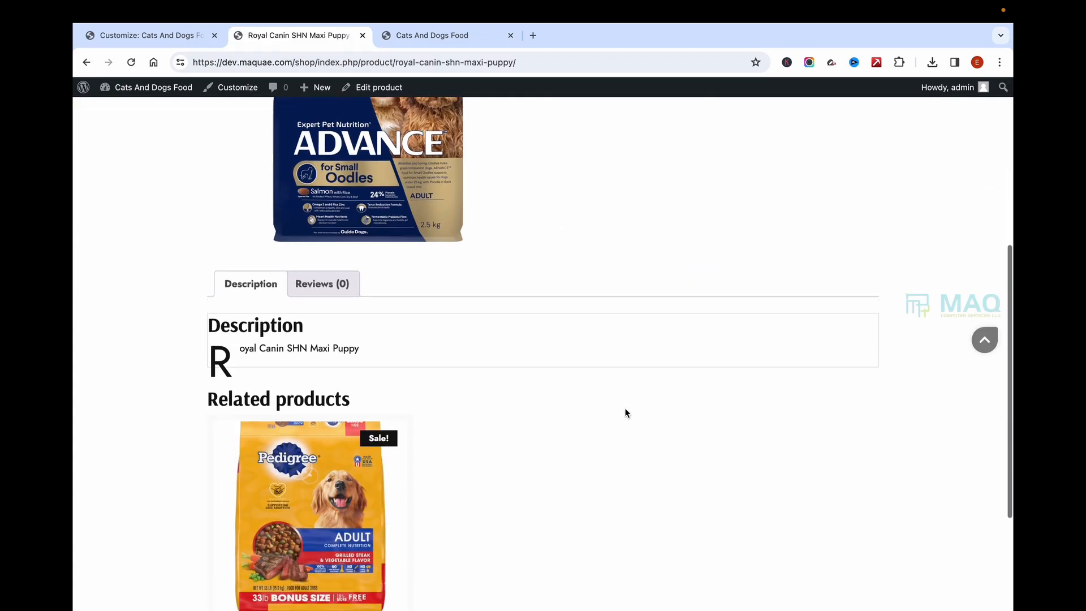
pyautogui.moveTo(206, 291); pyautogui.dragTo(383, 292)
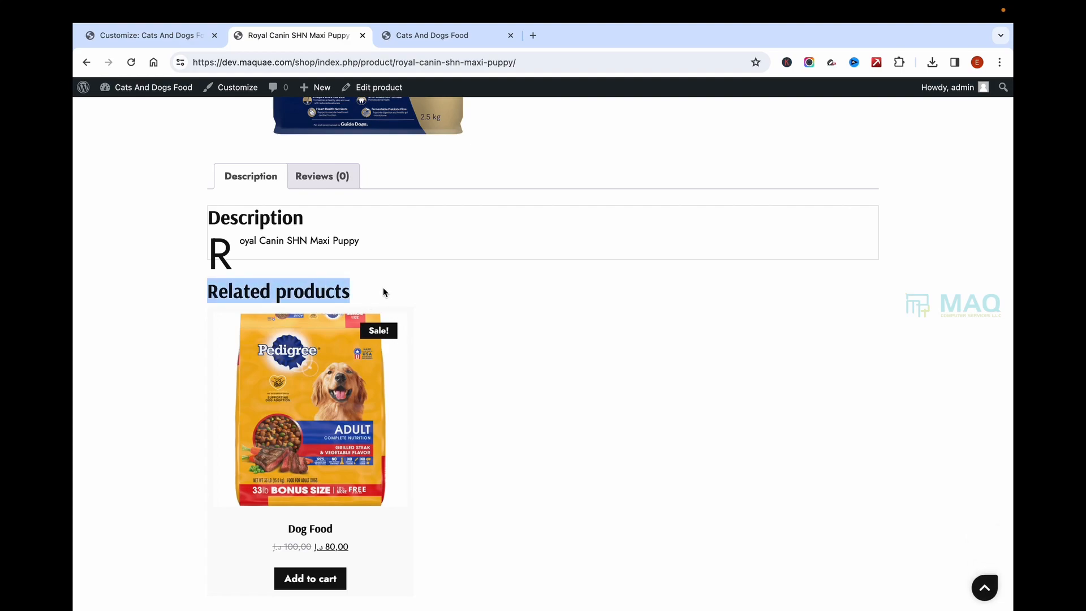
pyautogui.scroll(-1, 384, 291)
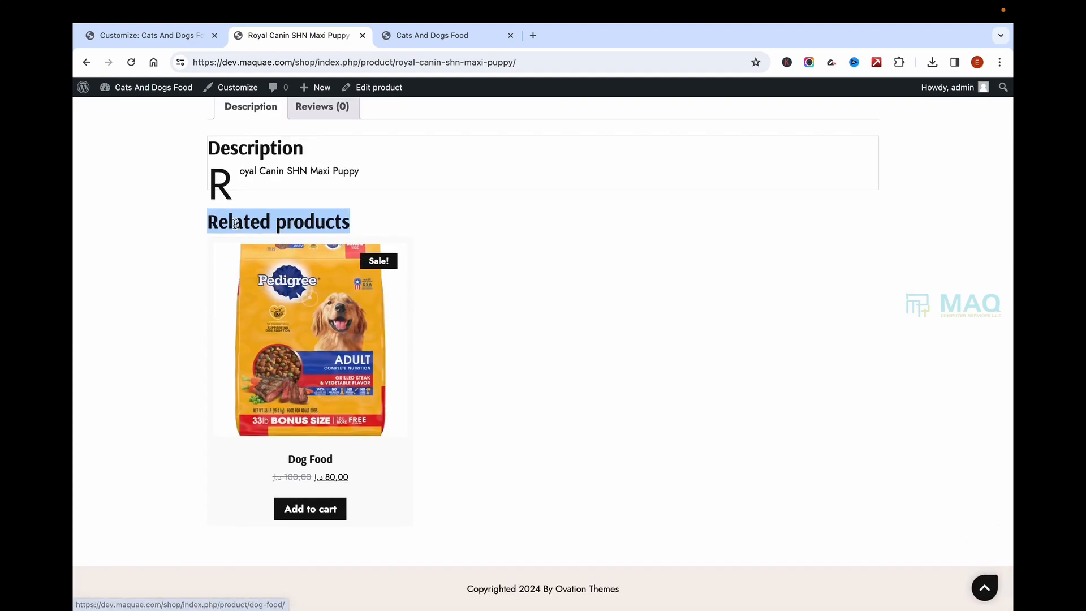
pyautogui.click(207, 227)
pyautogui.moveTo(206, 228); pyautogui.dragTo(453, 228)
pyautogui.scroll(10, 555, 266)
# Step: Add the puppy food to the cart (4 items, 300,00) and return to Homepage Shop
pyautogui.click(660, 305)
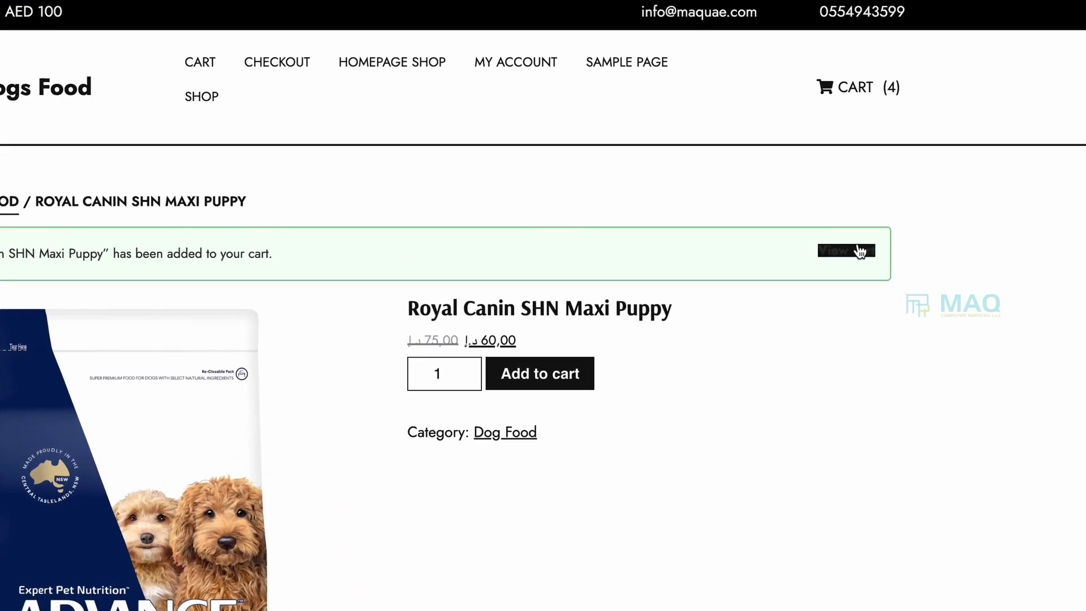
pyautogui.click(860, 250)
pyautogui.scroll(-5, 614, 388)
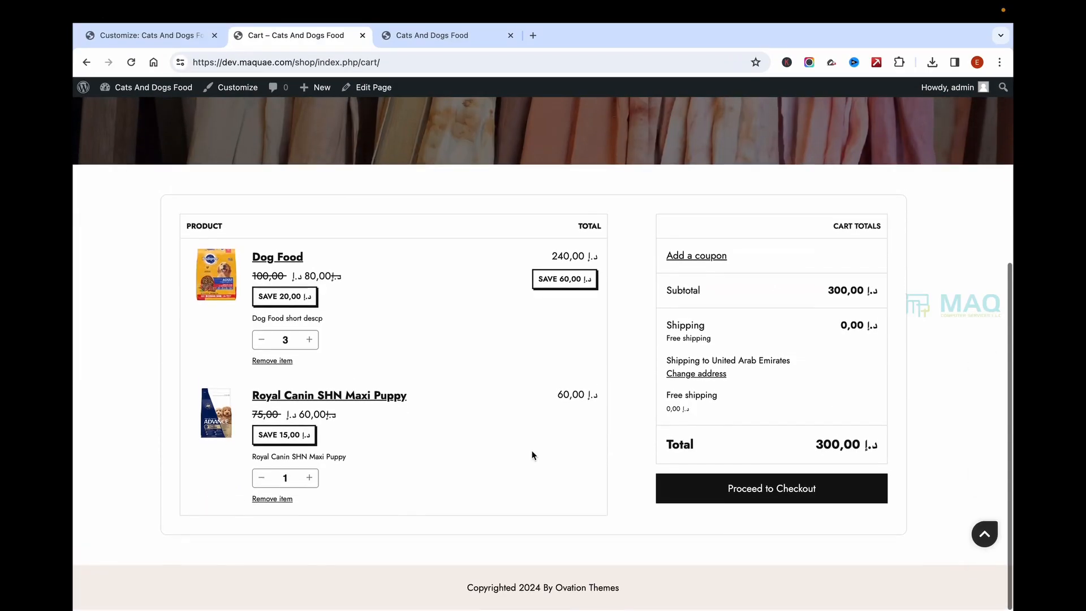
pyautogui.scroll(5, 556, 390)
pyautogui.scroll(-6, 557, 390)
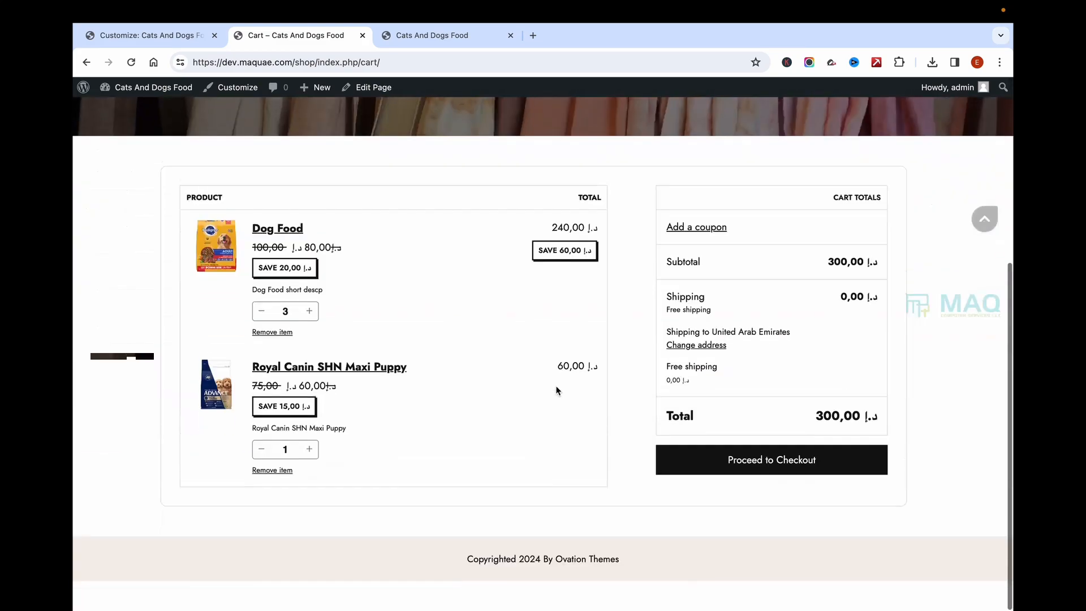
pyautogui.scroll(5, 703, 419)
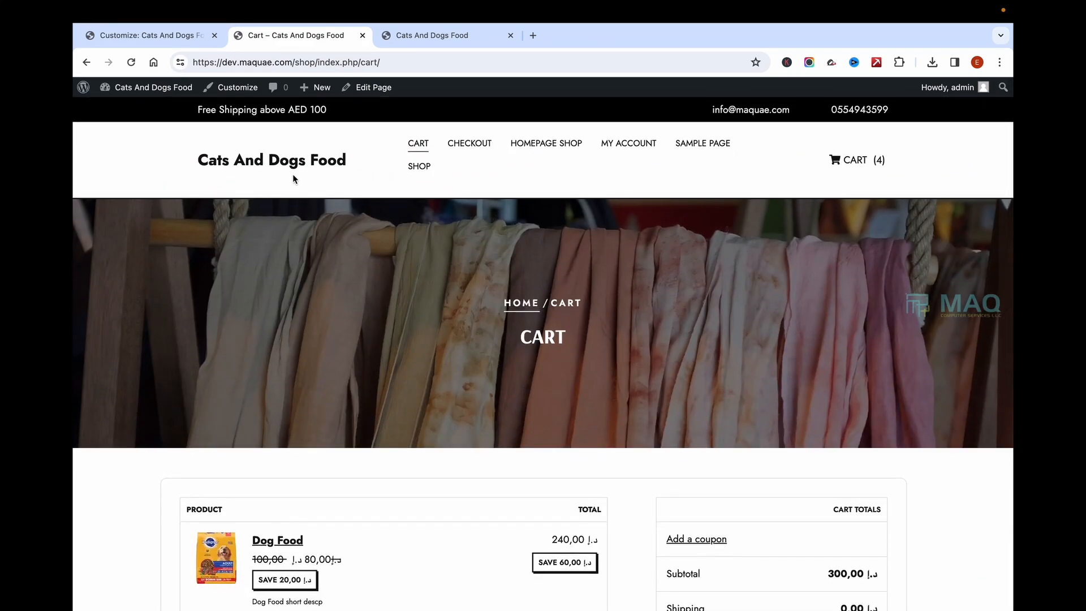
pyautogui.click(294, 173)
# Step: Close the Customizer and retitle the Features Product heading 'Latest Product'
pyautogui.scroll(-7, 463, 294)
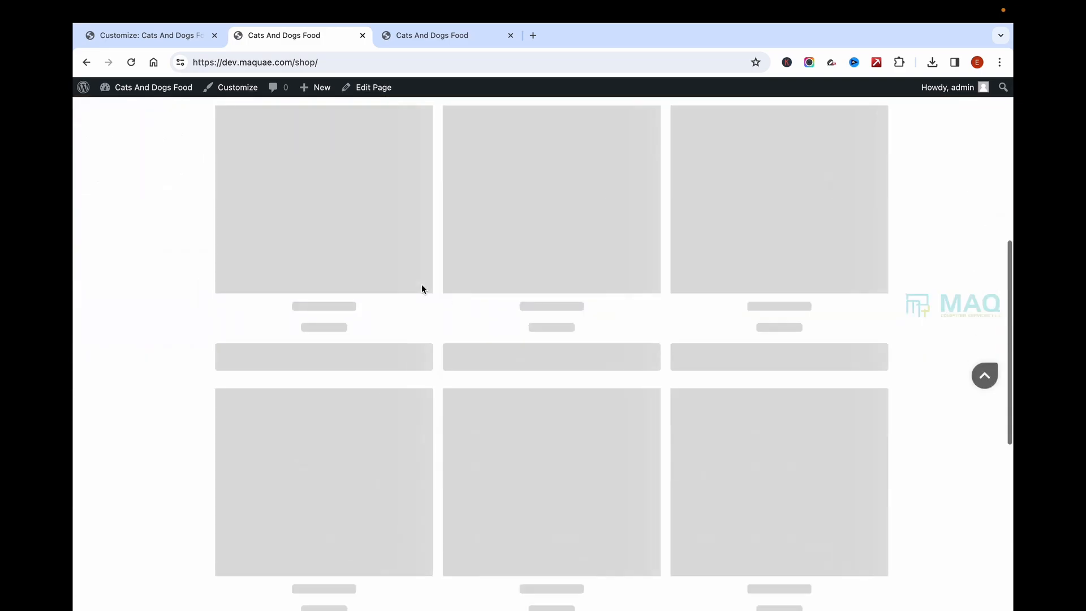
pyautogui.scroll(7, 422, 289)
pyautogui.click(165, 36)
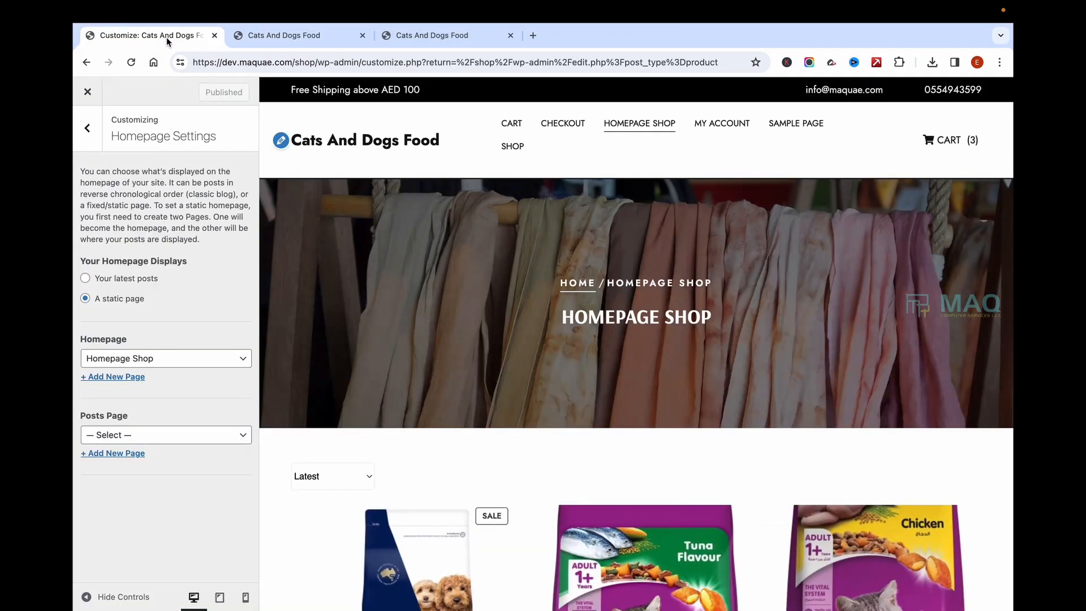
pyautogui.click(87, 94)
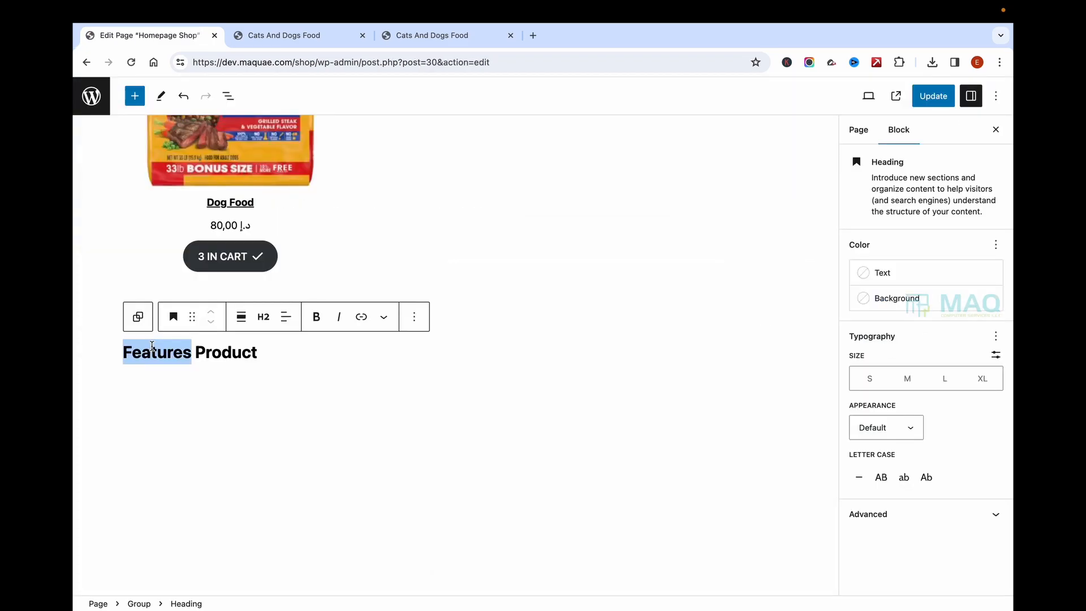
pyautogui.write('L')
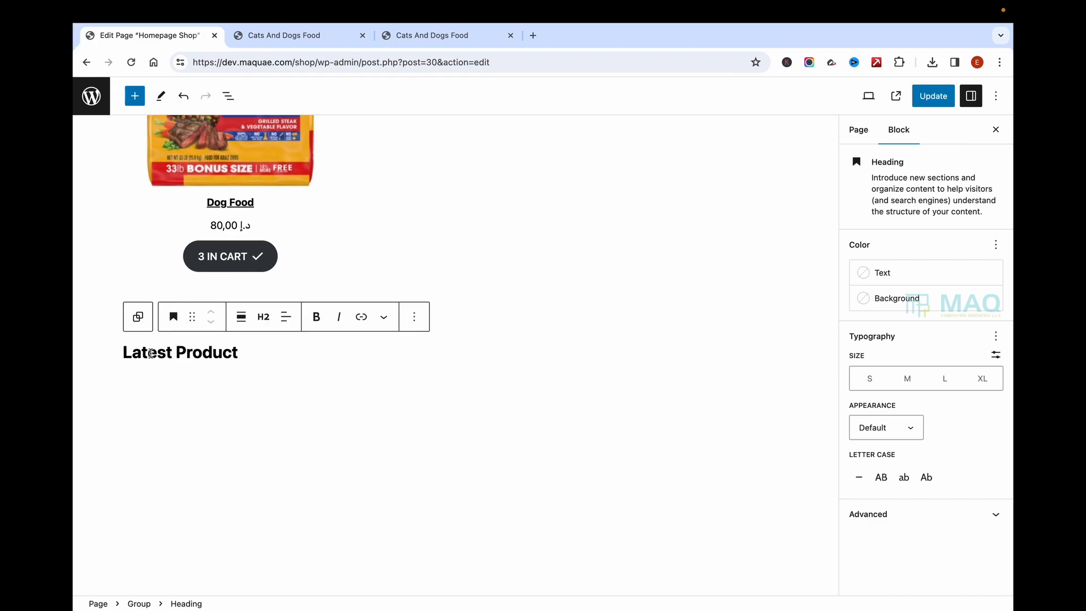
pyautogui.moveTo(124, 352); pyautogui.dragTo(260, 351)
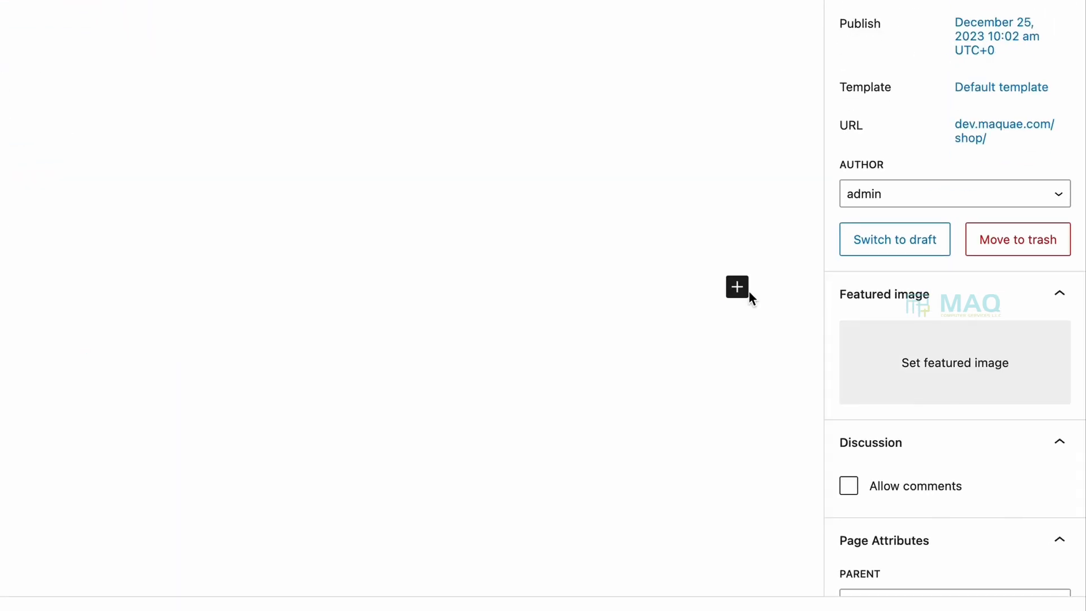
# Step: Search the block library for 'product' and insert a Newest Products grid
pyautogui.click(737, 287)
pyautogui.click(890, 601)
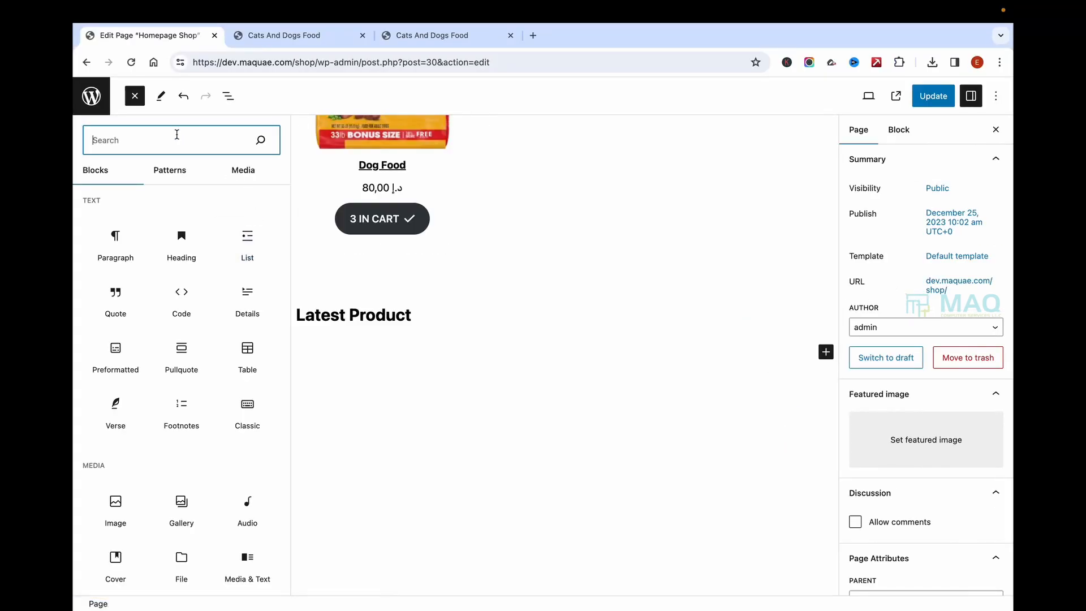
pyautogui.write('la')
pyautogui.write('test')
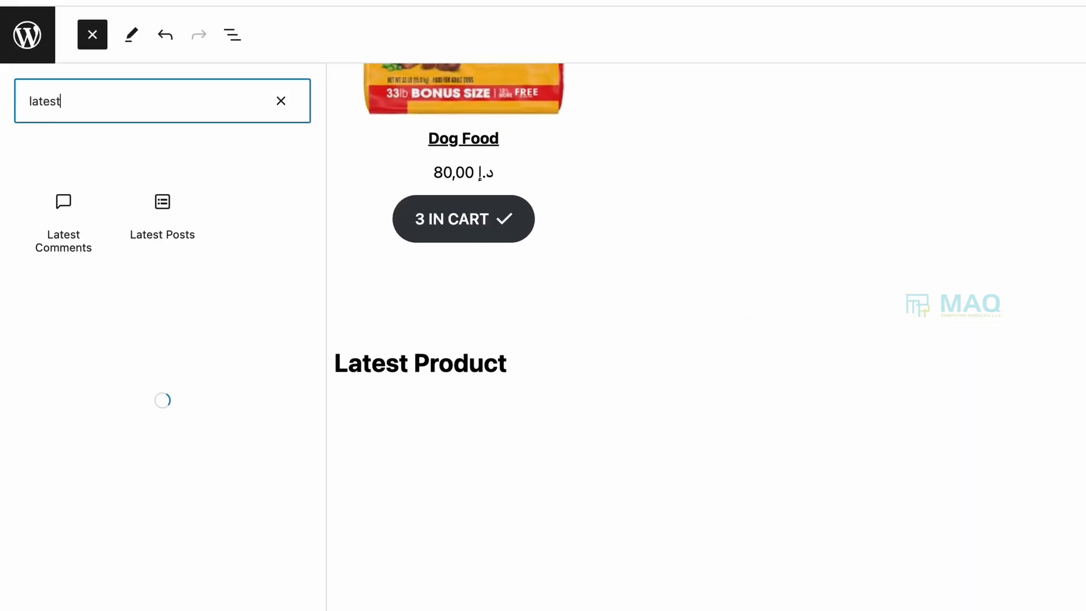
pyautogui.press('BackSpace')
pyautogui.press('BackSpace')
pyautogui.press('BackSpace')
pyautogui.press('BackSpace')
pyautogui.press('BackSpace')
pyautogui.press('BackSpace')
pyautogui.write('product')
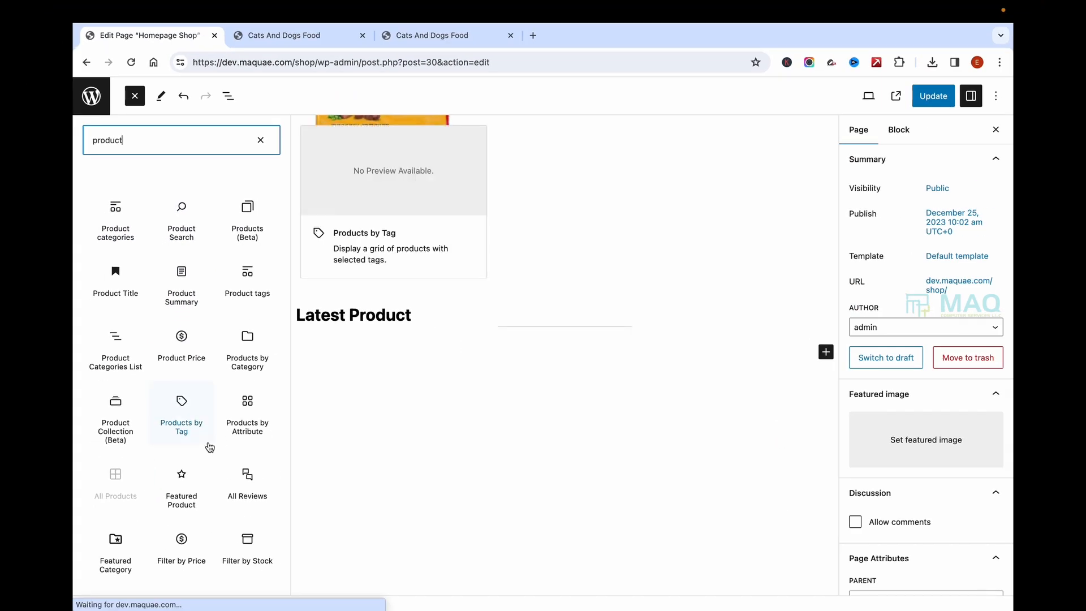
pyautogui.scroll(-5, 210, 448)
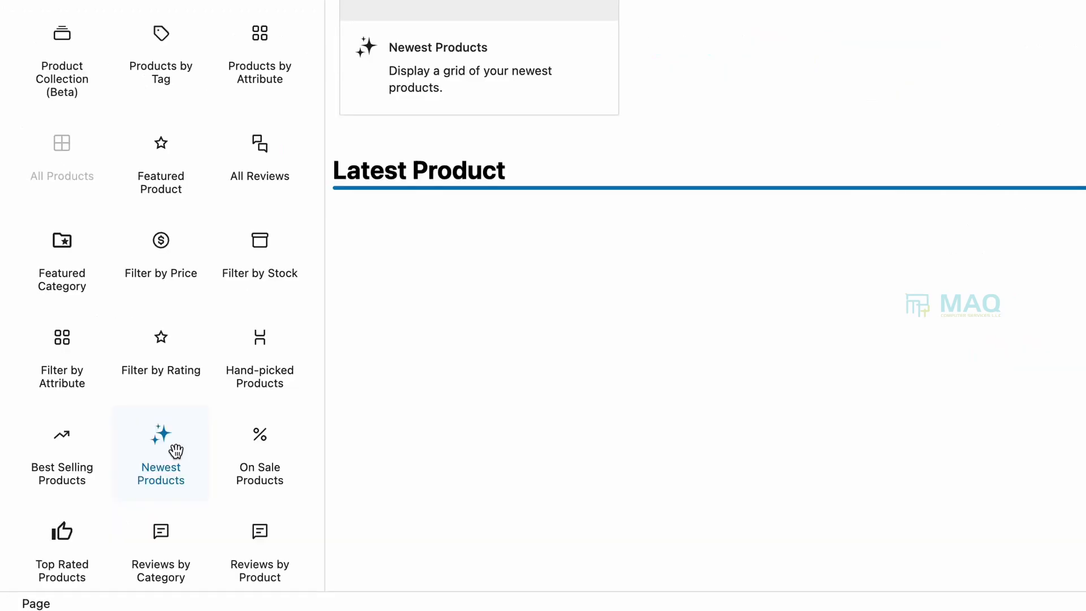
pyautogui.click(182, 498)
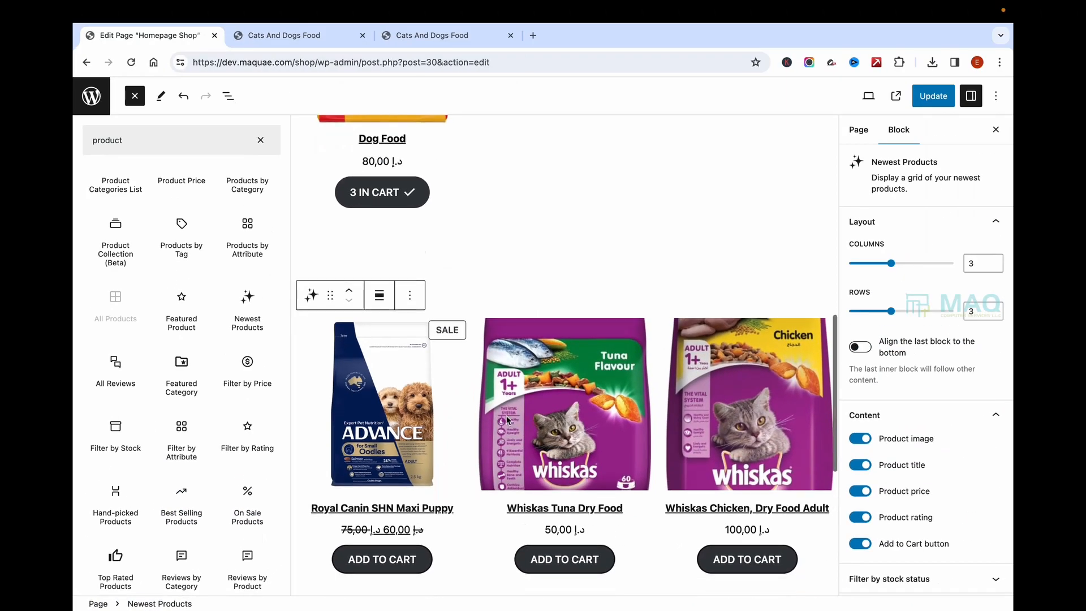
# Step: Transform the Newest Products grid into an On Sale Products block
pyautogui.scroll(-2, 552, 388)
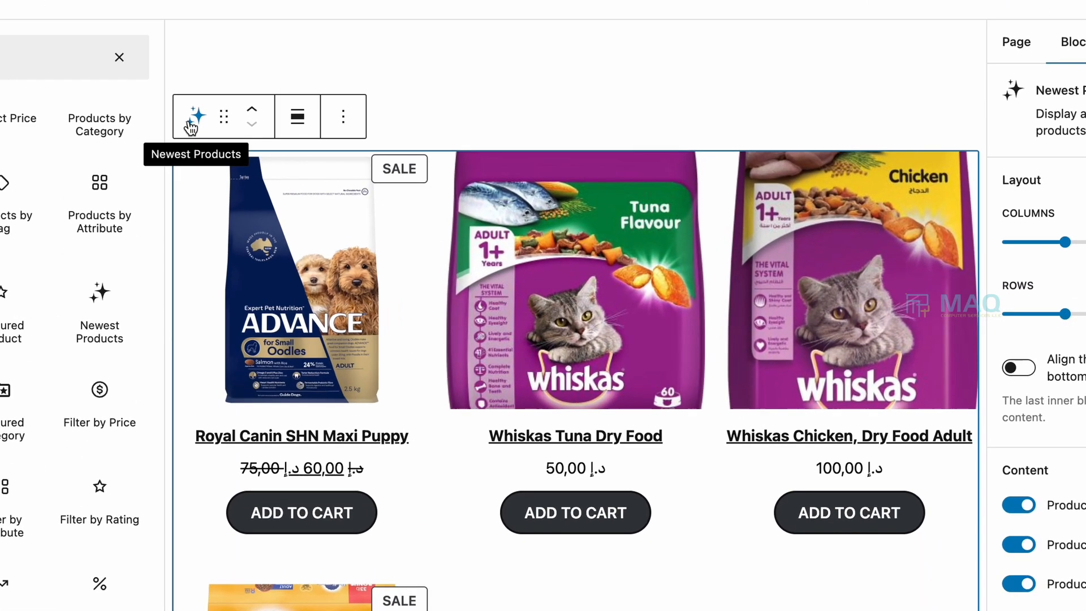
pyautogui.click(311, 179)
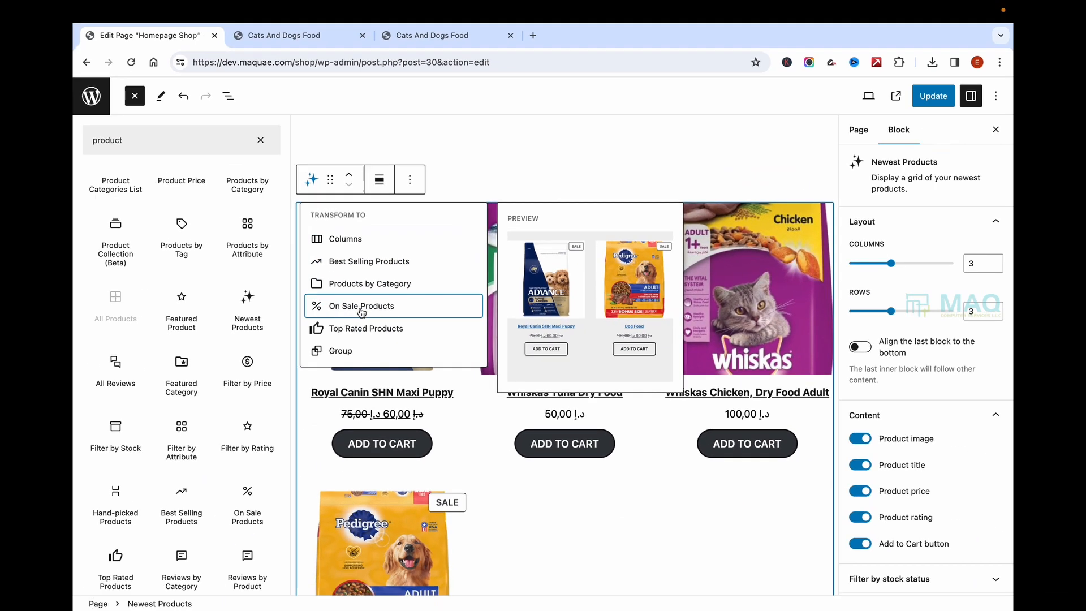
pyautogui.click(362, 306)
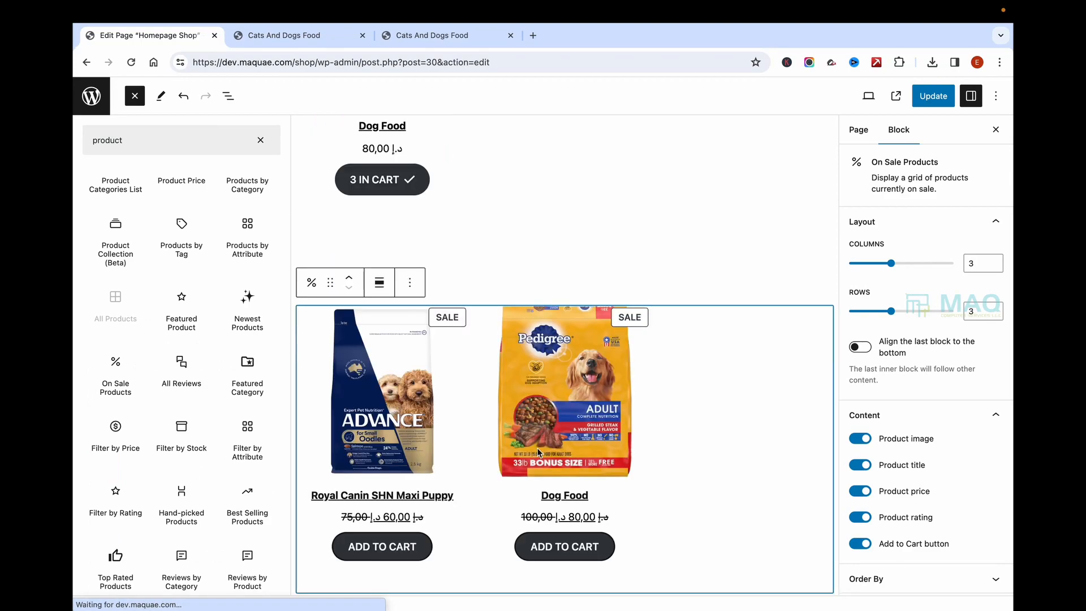
pyautogui.scroll(-2, 516, 407)
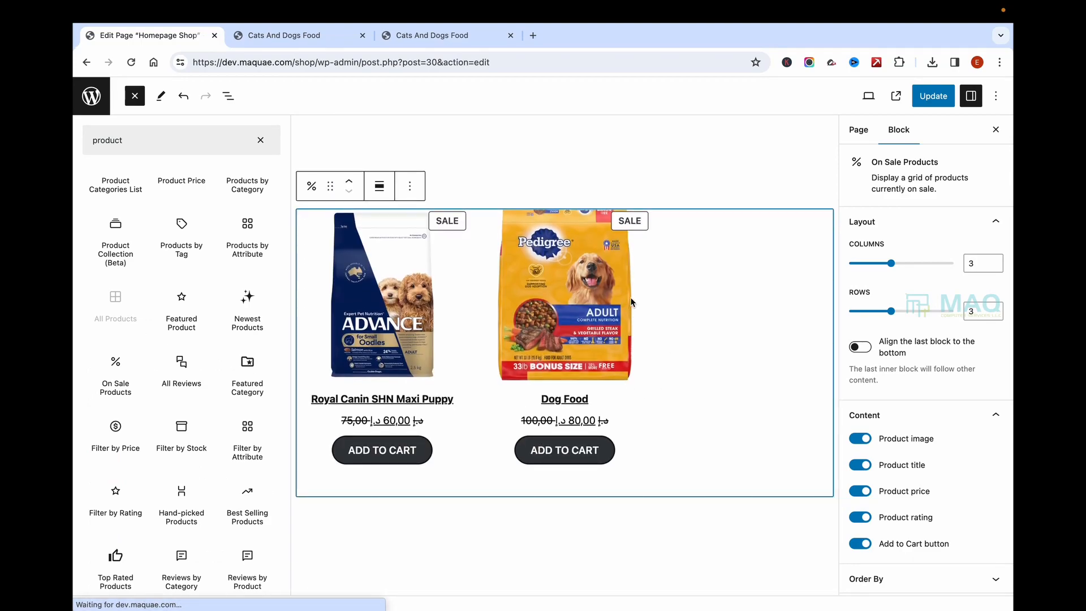
pyautogui.scroll(2, 630, 297)
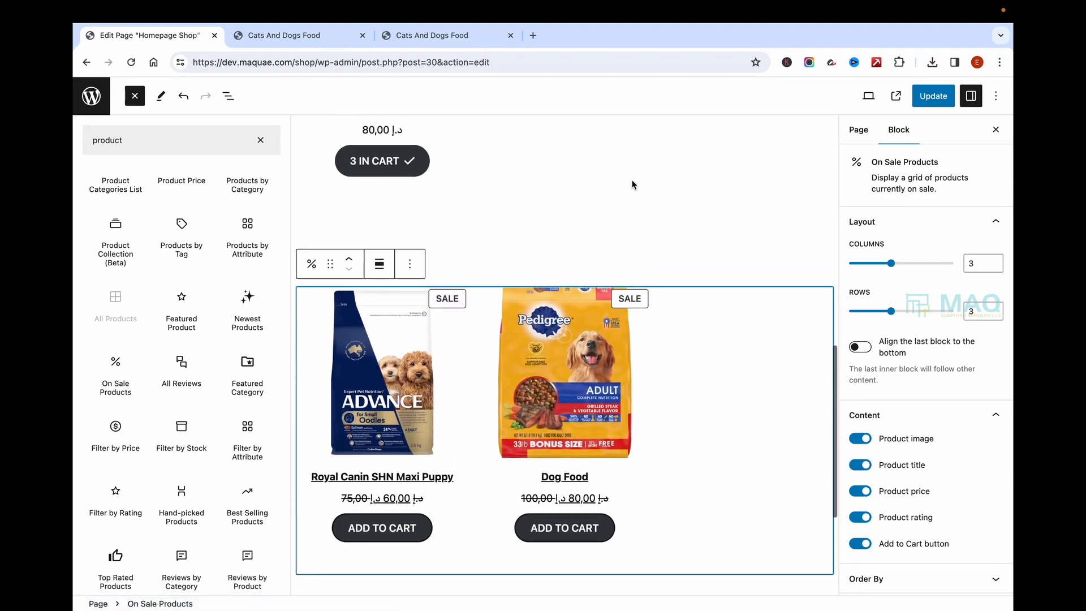
# Step: Rename the heading to 'Sale Product' and update the page
pyautogui.click(586, 246)
pyautogui.write('Sale Product')
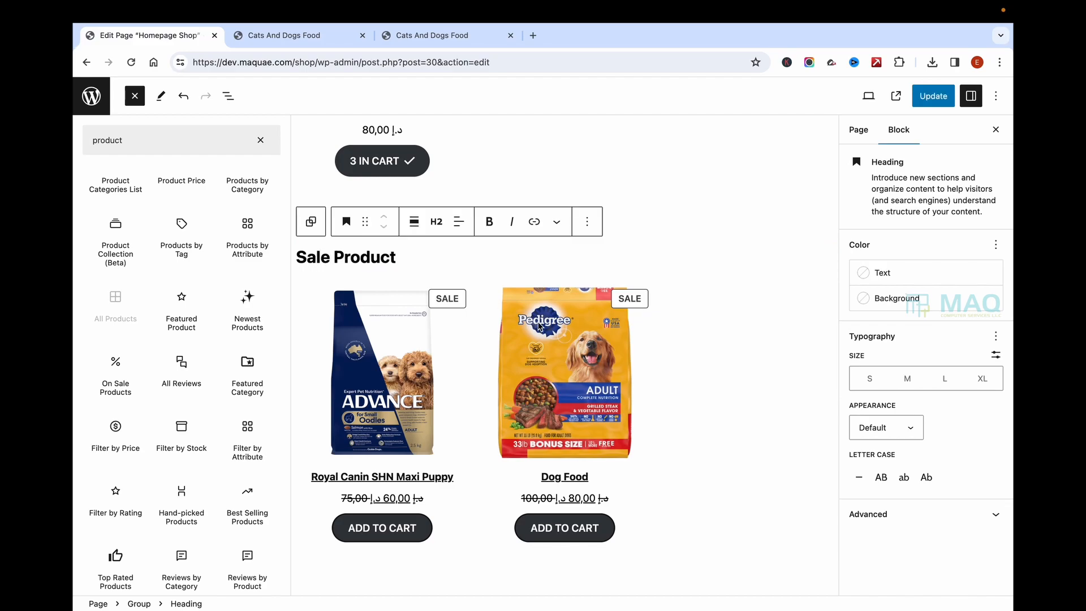
pyautogui.click(738, 196)
pyautogui.click(948, 101)
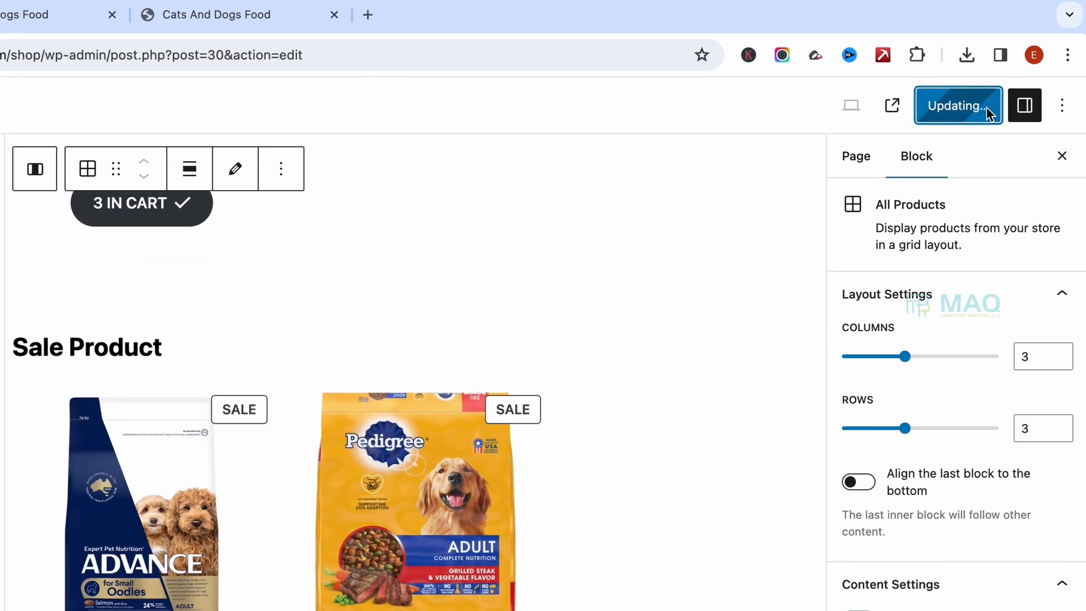
pyautogui.click(31, 16)
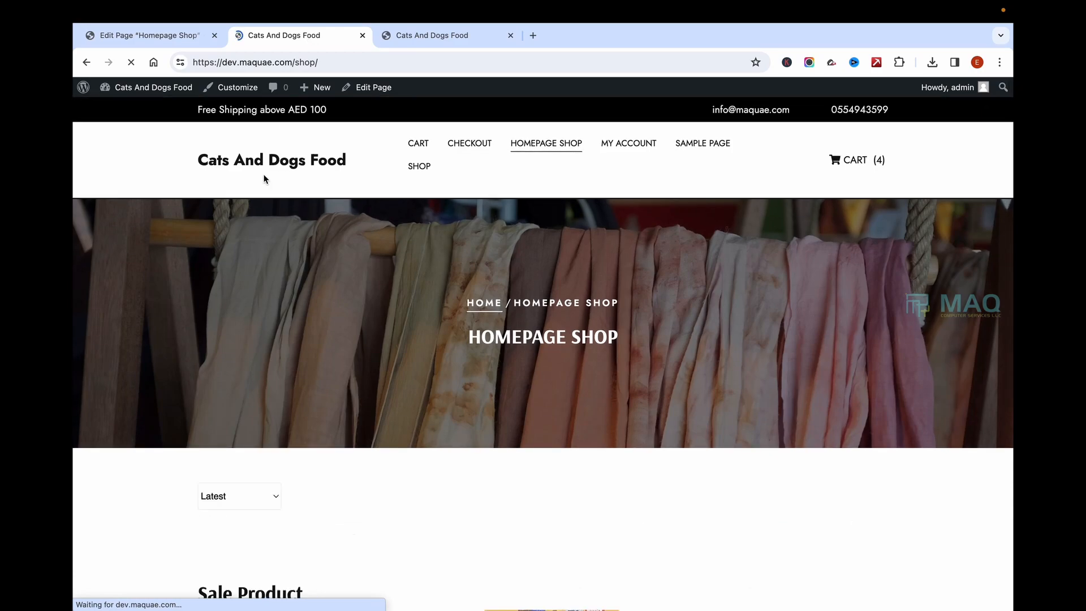
pyautogui.scroll(-11, 489, 403)
pyautogui.scroll(-2, 490, 403)
pyautogui.moveTo(198, 300); pyautogui.dragTo(392, 303)
pyautogui.click(393, 305)
pyautogui.scroll(13, 633, 247)
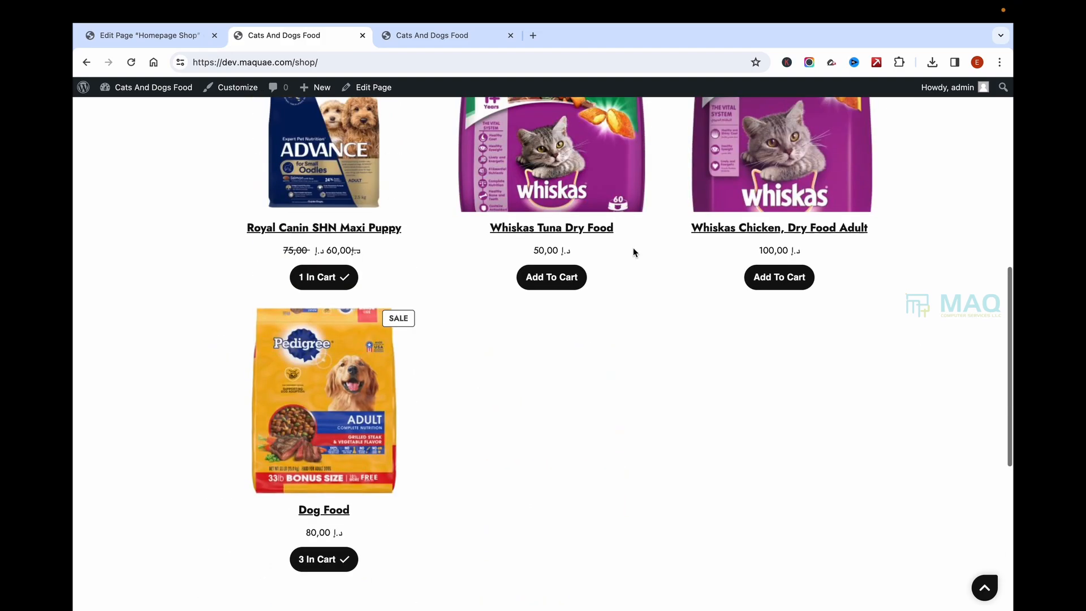
pyautogui.scroll(-15, 613, 387)
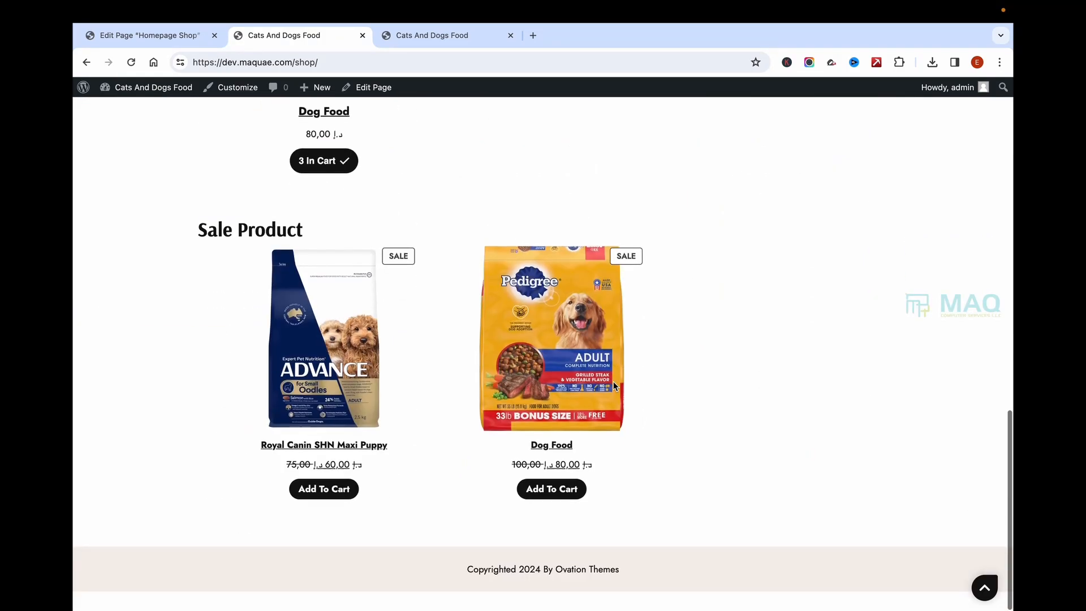
pyautogui.click(179, 38)
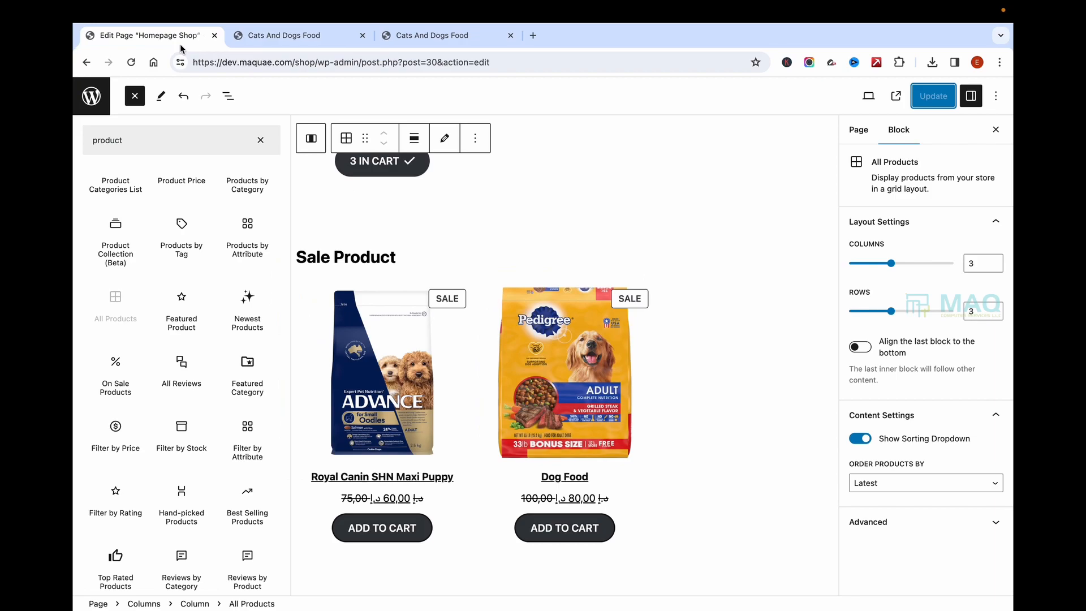
# Step: Center-align the 'Sale Product' heading and update the page
pyautogui.click(372, 257)
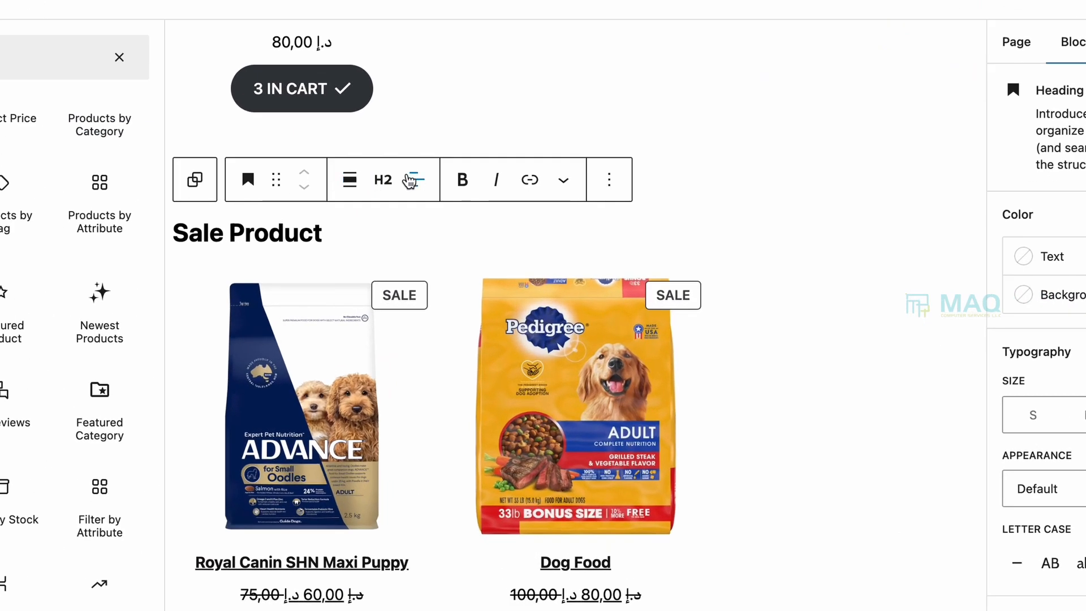
pyautogui.click(457, 221)
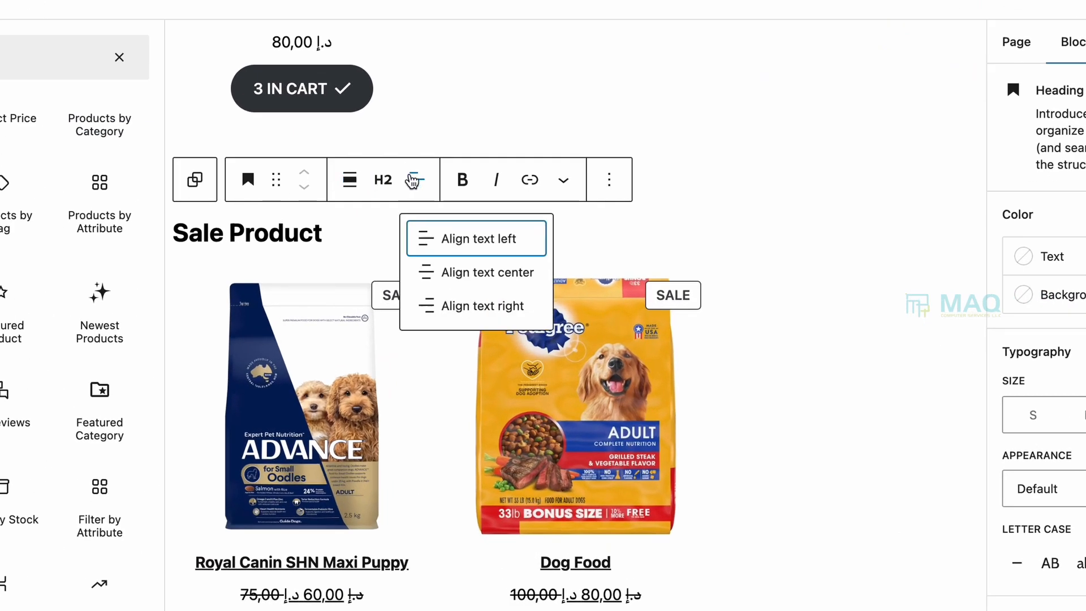
pyautogui.click(457, 279)
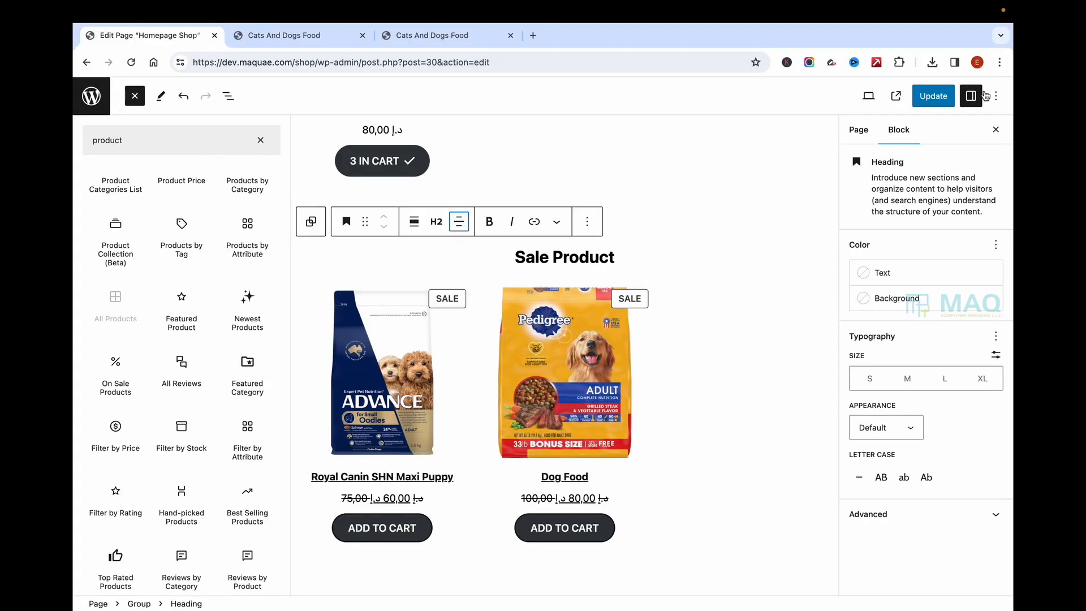
pyautogui.click(940, 95)
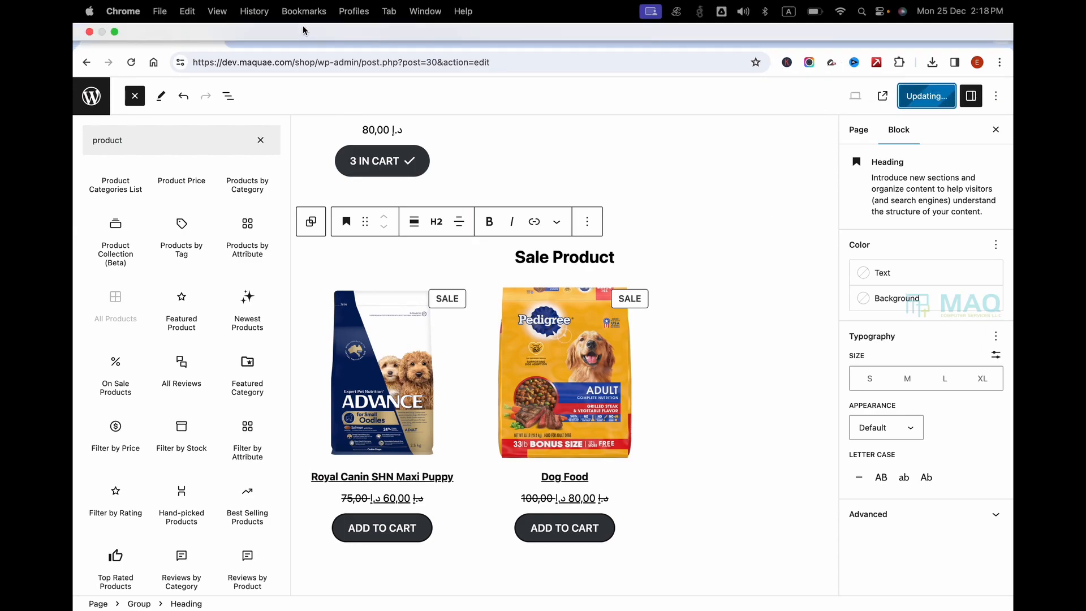
pyautogui.click(283, 35)
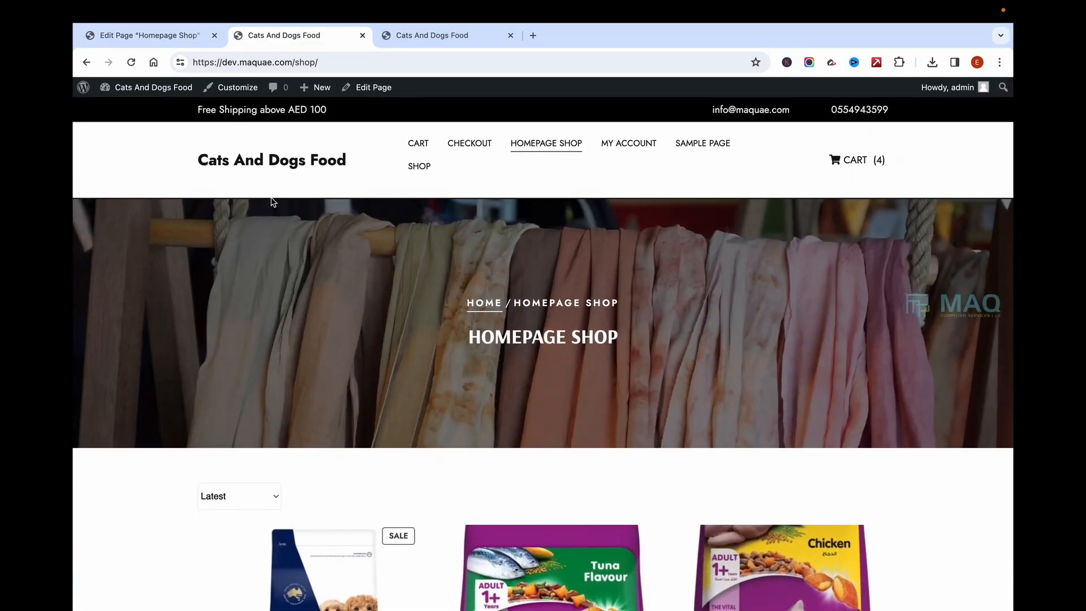
# Step: Scroll the live Homepage Shop page to check the centered 'Sale Product' heading
pyautogui.scroll(-15, 482, 473)
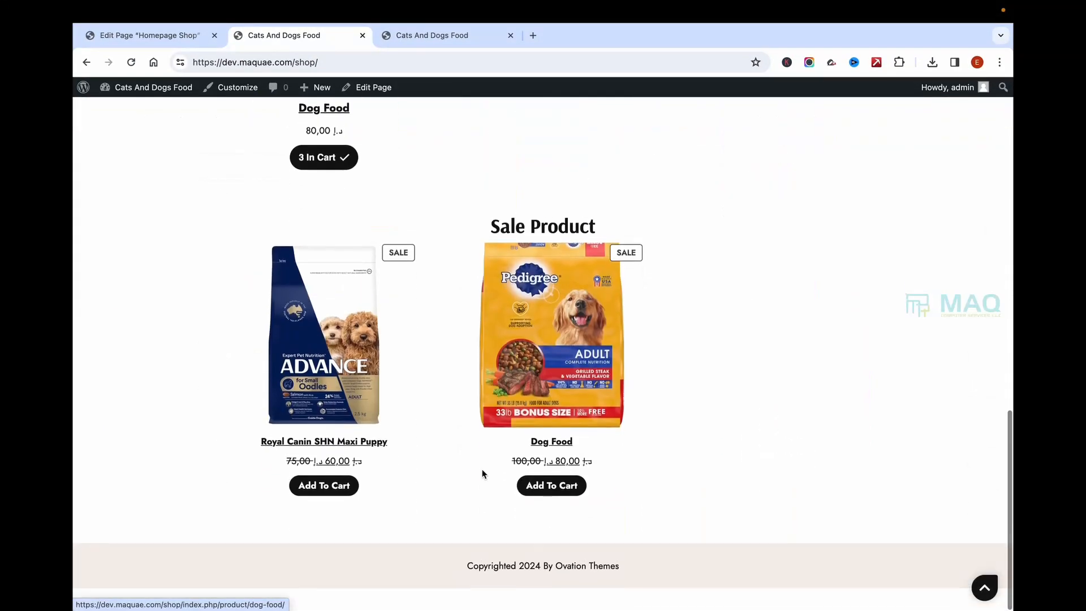
pyautogui.scroll(5, 483, 474)
pyautogui.scroll(10, 696, 268)
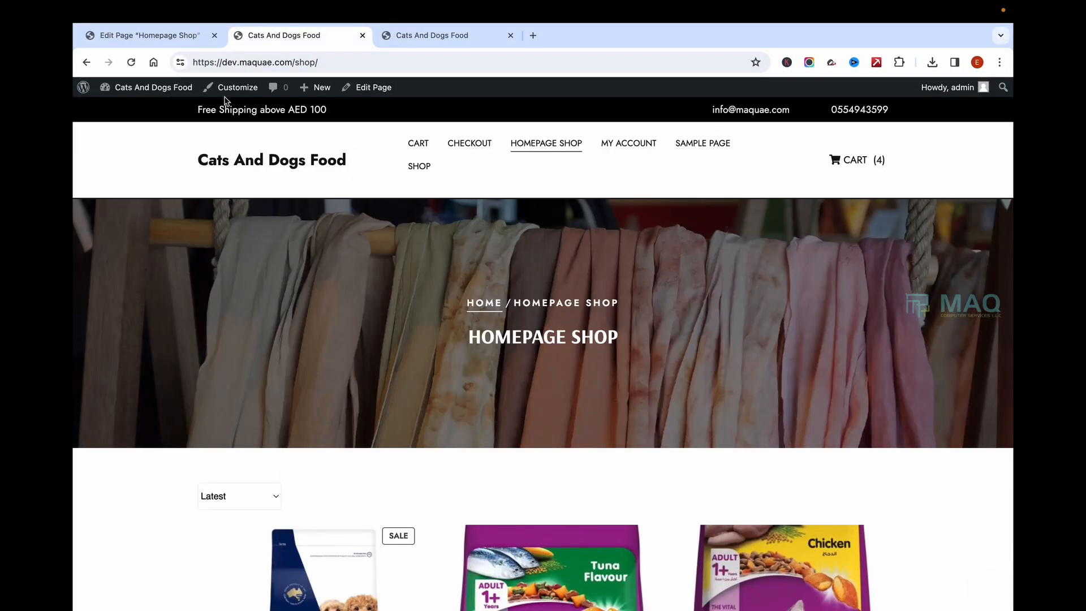